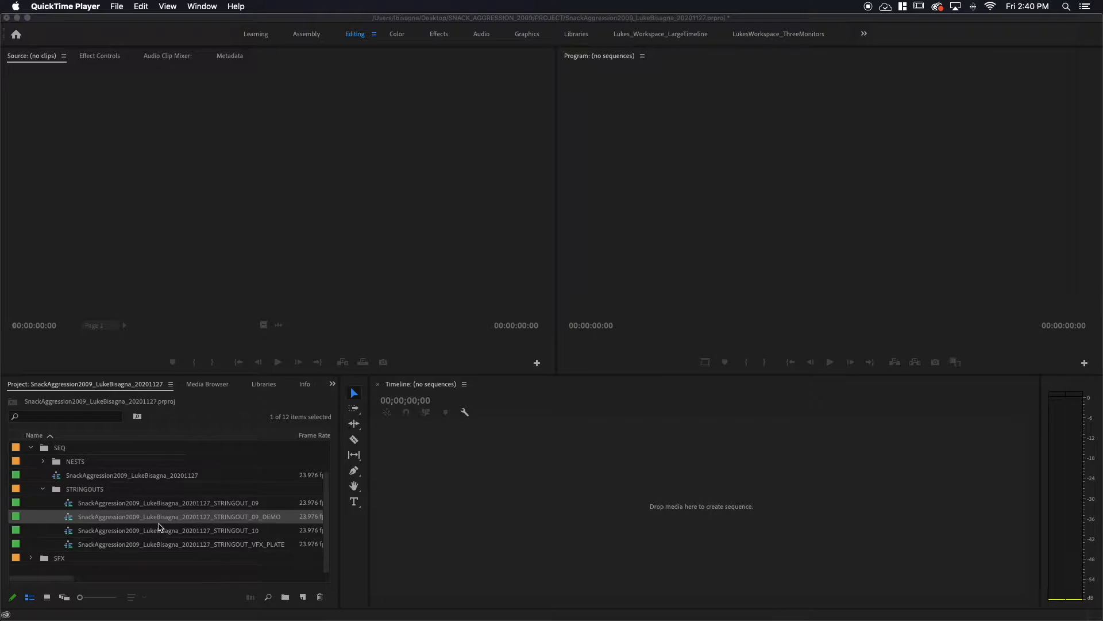
Step: Examine the scene folders in the MEDIA bin and expand 09 Clip Attacks Wide to list its clips
scroll(158, 531, up, 3)
click(30, 465)
click(31, 462)
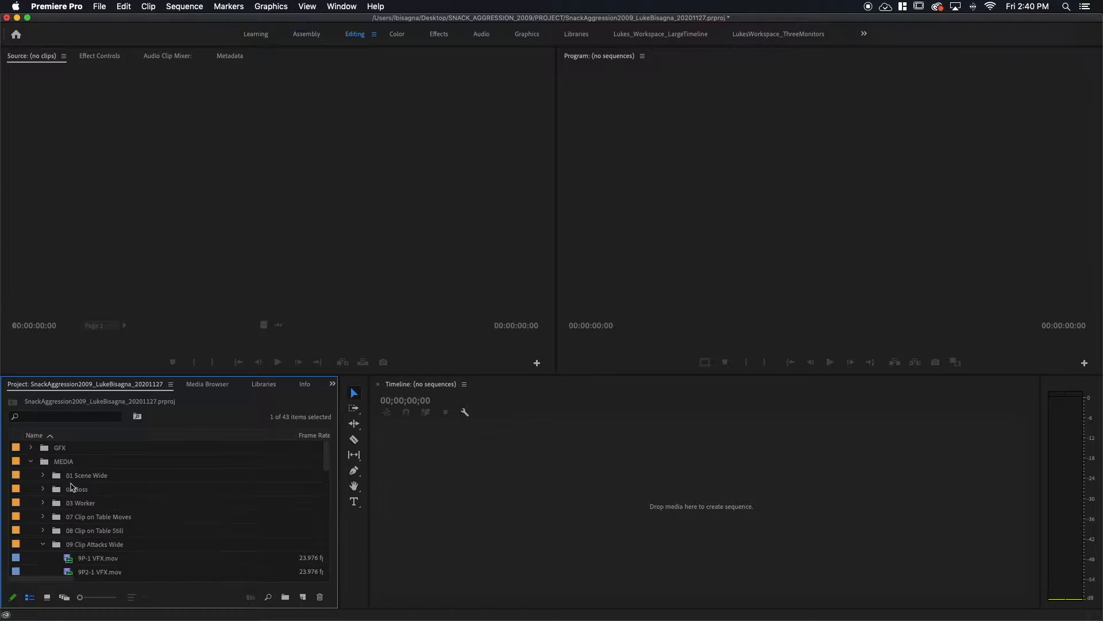
click(45, 543)
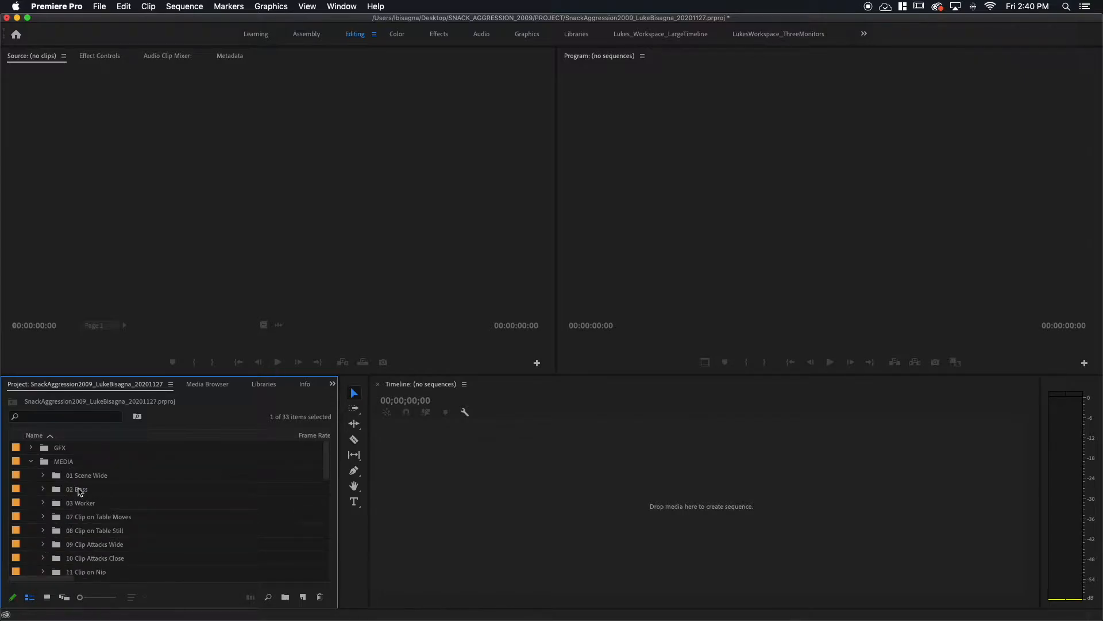
scroll(80, 491, down, 5)
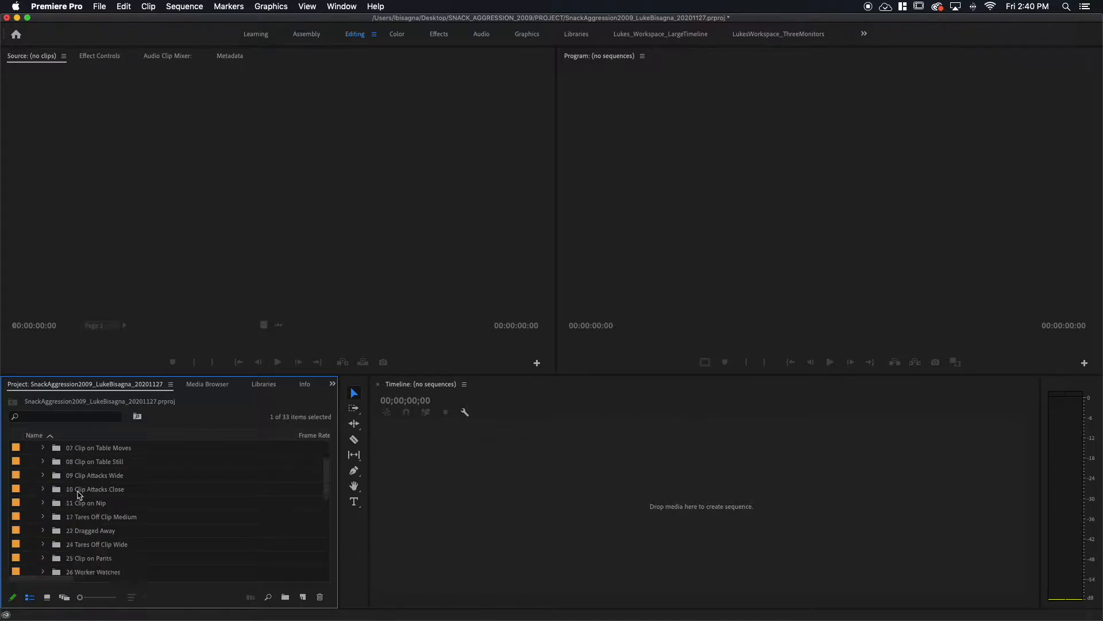
scroll(80, 495, up, 3)
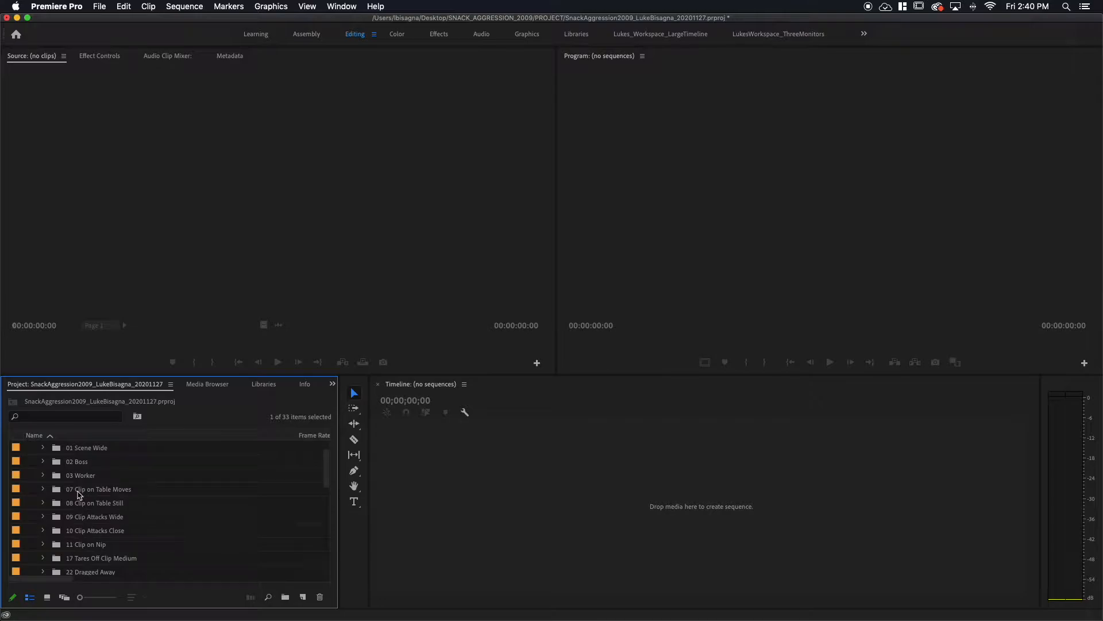
click(43, 516)
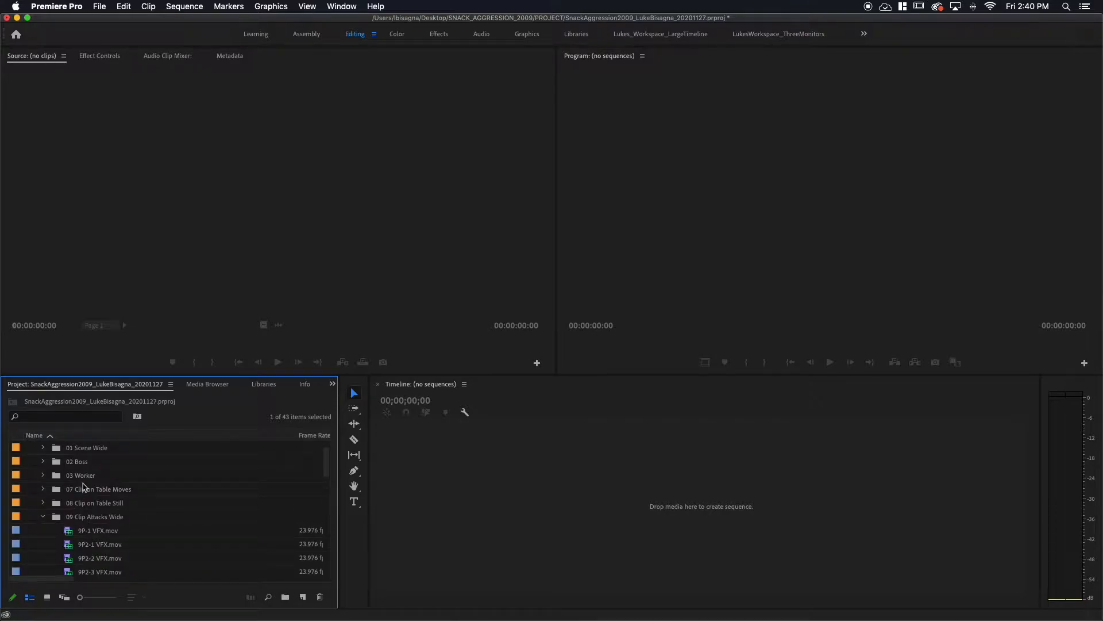
Step: Review the 09 Clip Attacks Wide clips, the VFX Plate bin and the sequences in the STRINGOUTS bin
scroll(85, 488, down, 10)
scroll(84, 487, down, 5)
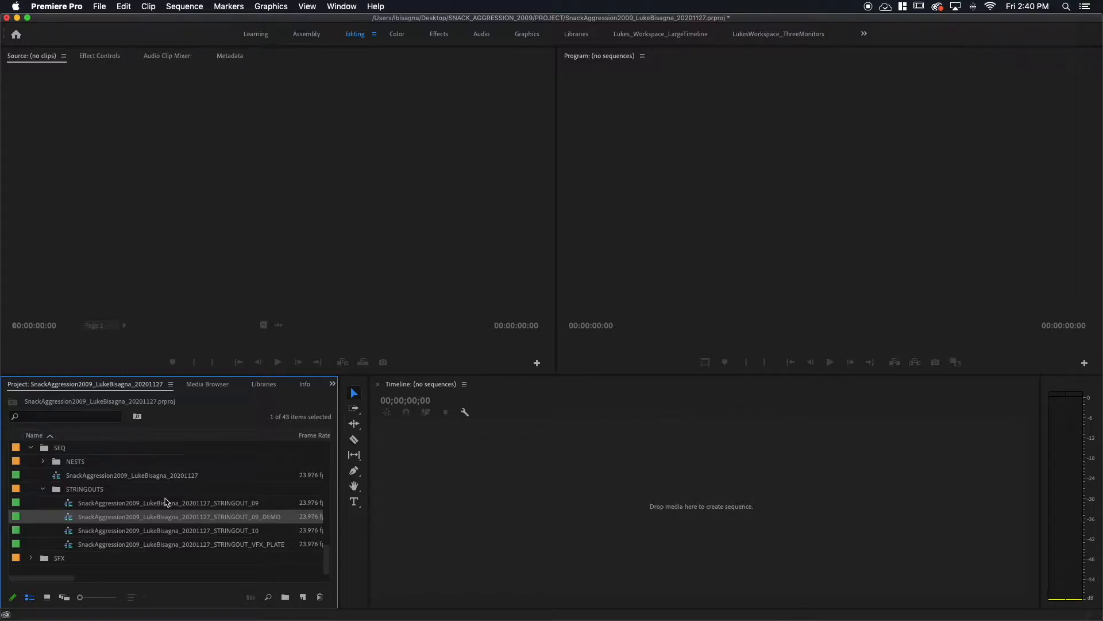
scroll(167, 501, up, 5)
scroll(166, 501, up, 5)
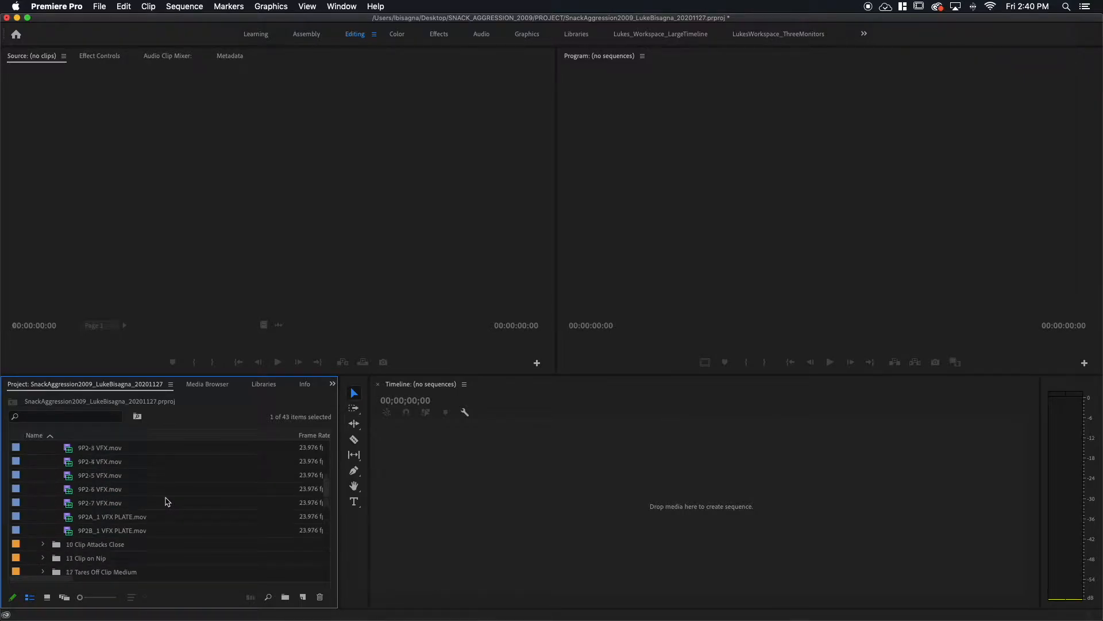
scroll(167, 502, down, 10)
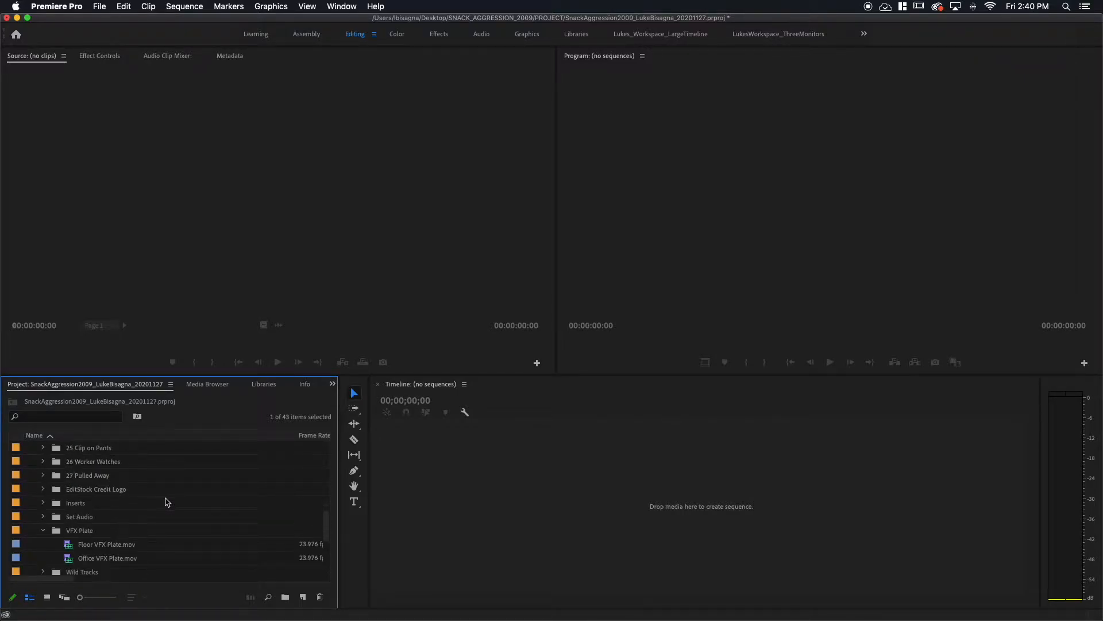
scroll(166, 501, down, 1)
scroll(167, 501, down, 1)
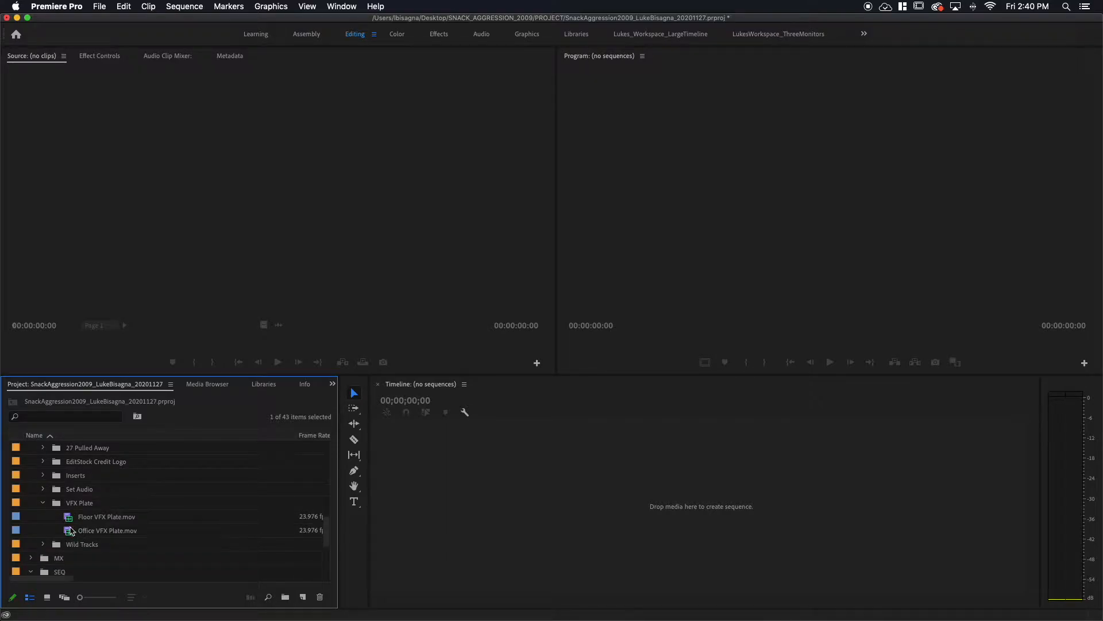
scroll(81, 525, down, 9)
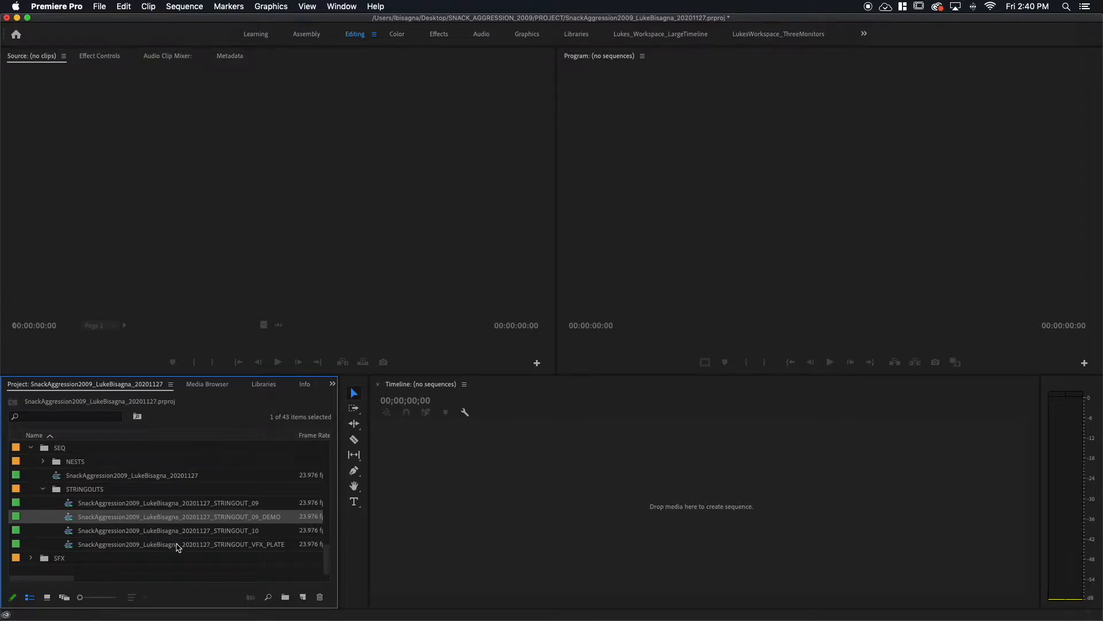
scroll(154, 535, up, 4)
scroll(154, 535, up, 10)
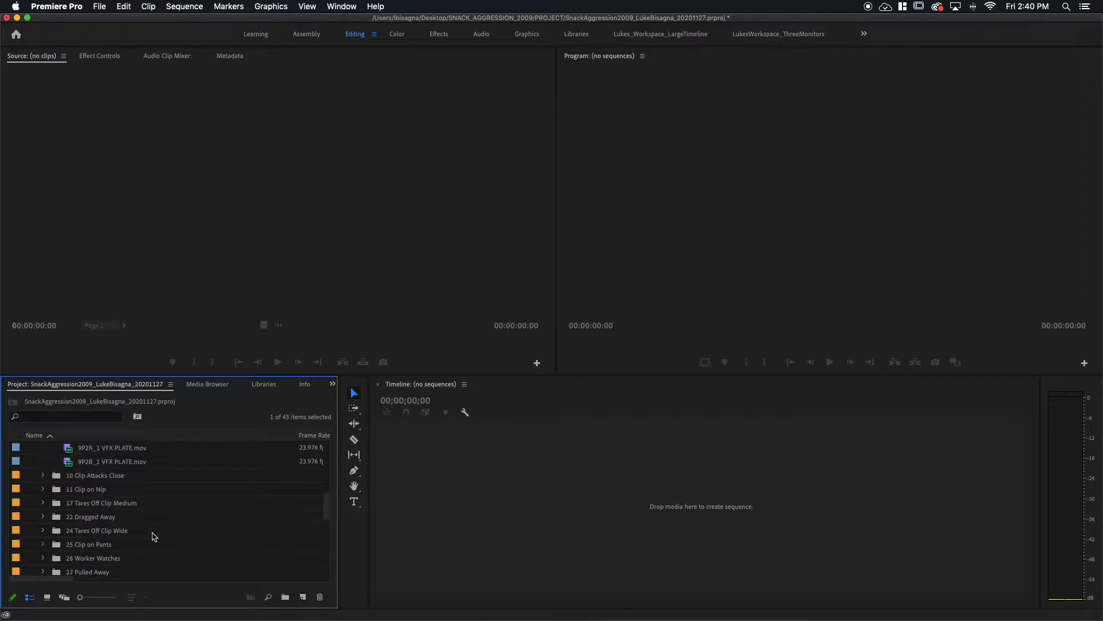
scroll(106, 492, down, 6)
scroll(110, 493, down, 12)
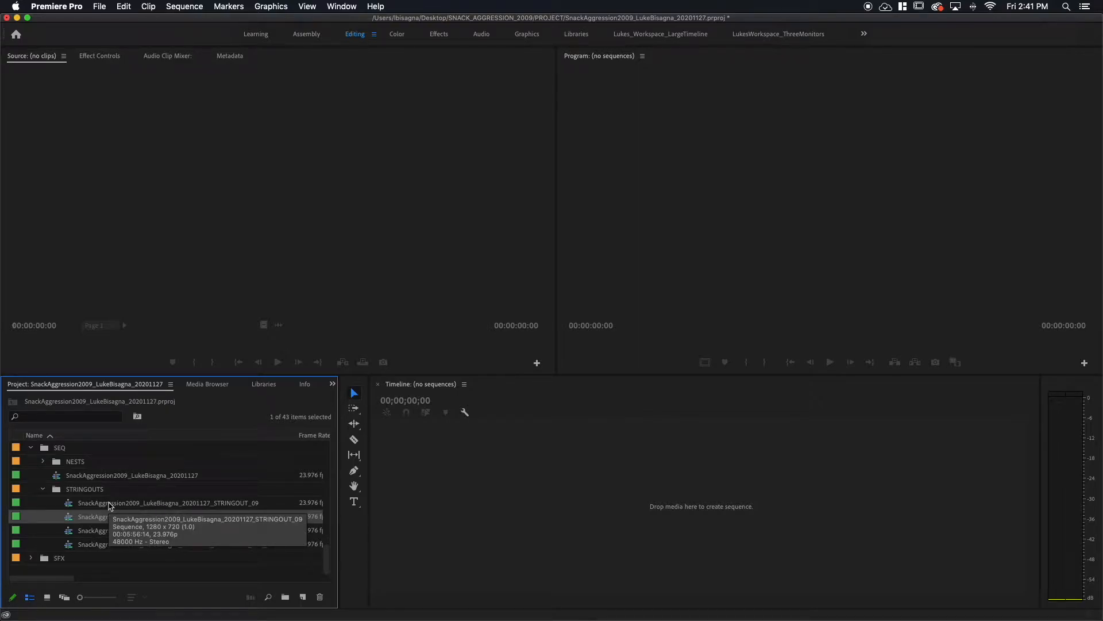
Step: Add all 09 Clip Attacks Wide clips to the start of the STRINGOUT_09_DEMO sequence, changing the sequence settings to match the clips
double_click(106, 516)
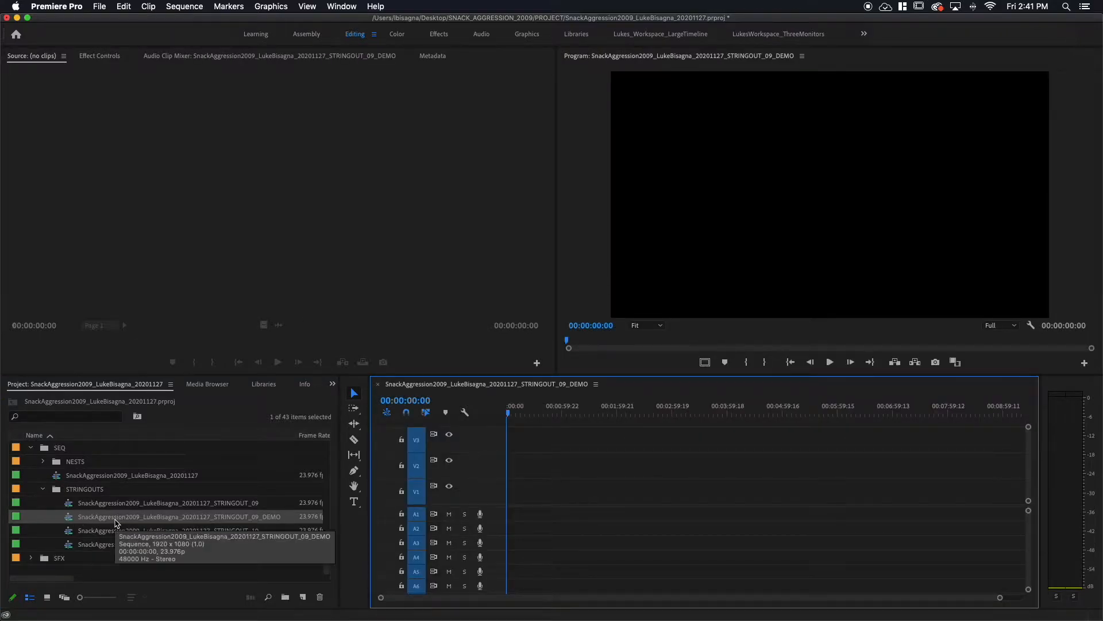
scroll(103, 519, up, 5)
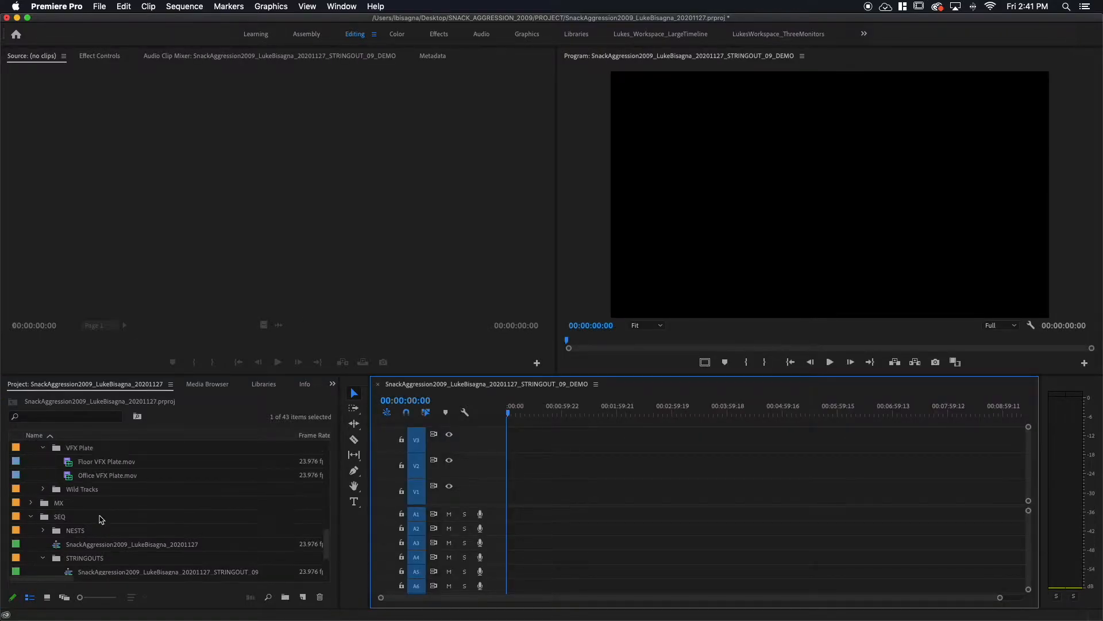
scroll(101, 519, up, 5)
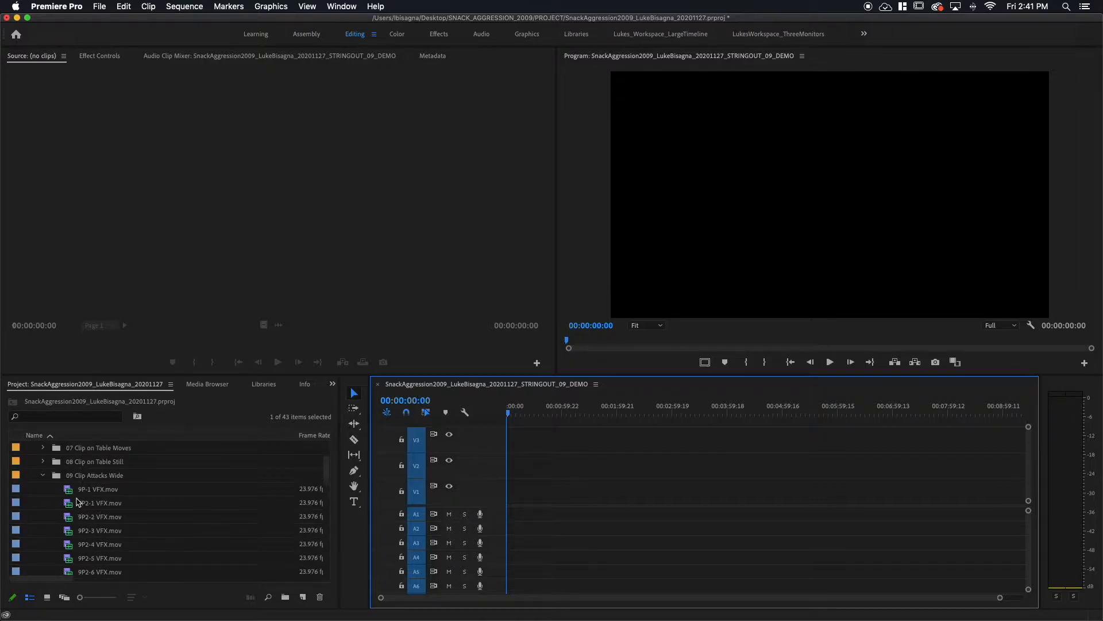
click(73, 489)
scroll(72, 489, down, 3)
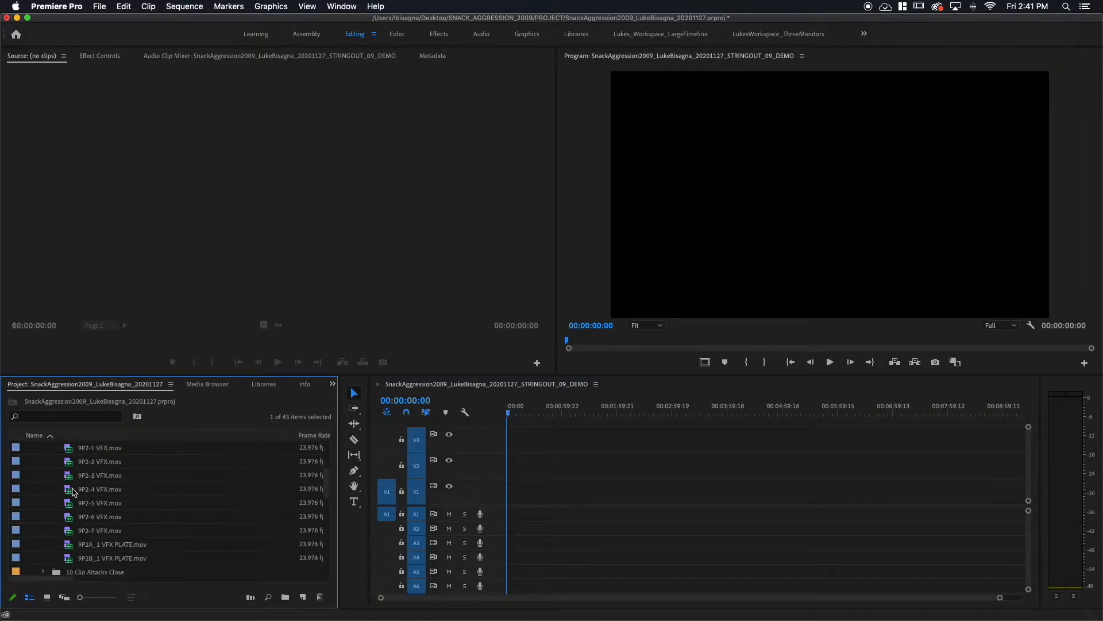
shift+click(71, 531)
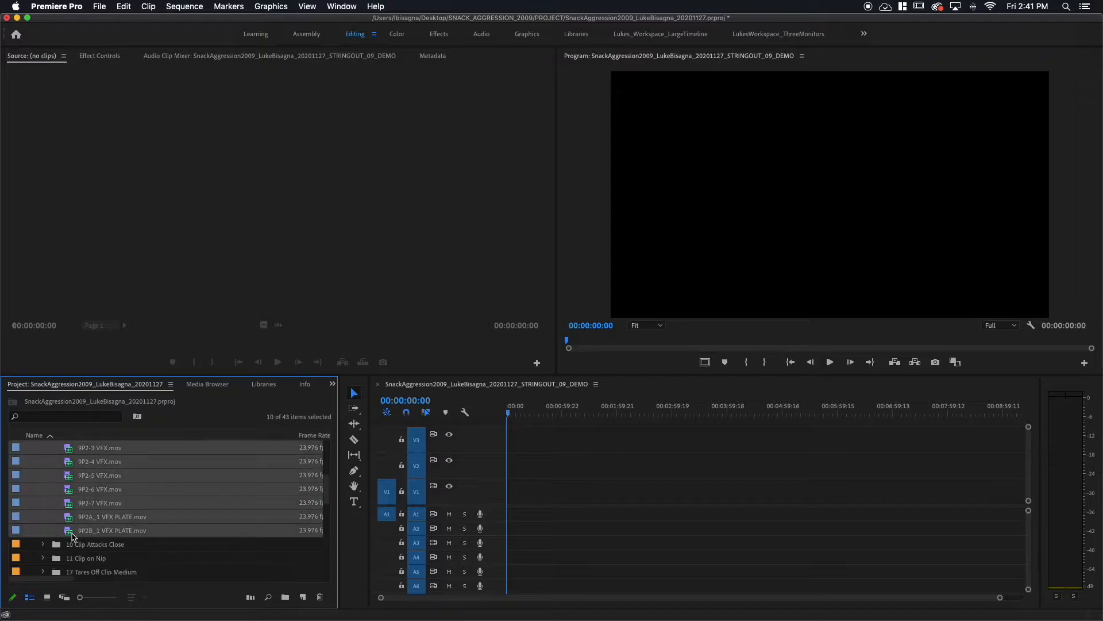
scroll(80, 509, up, 5)
scroll(79, 509, down, 1)
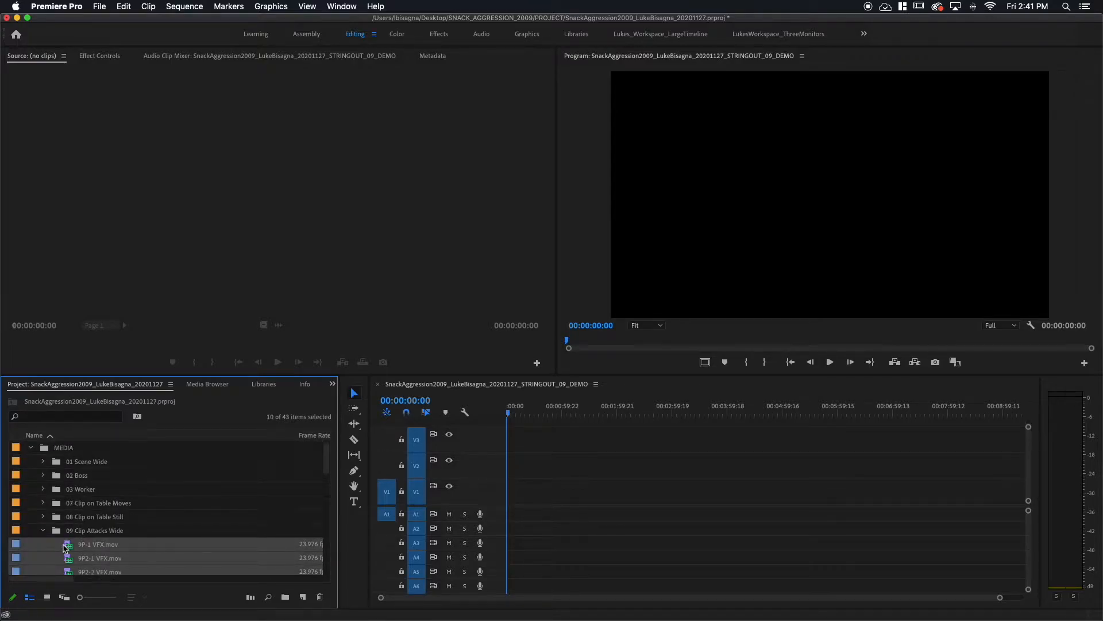
drag(68, 549, 536, 509)
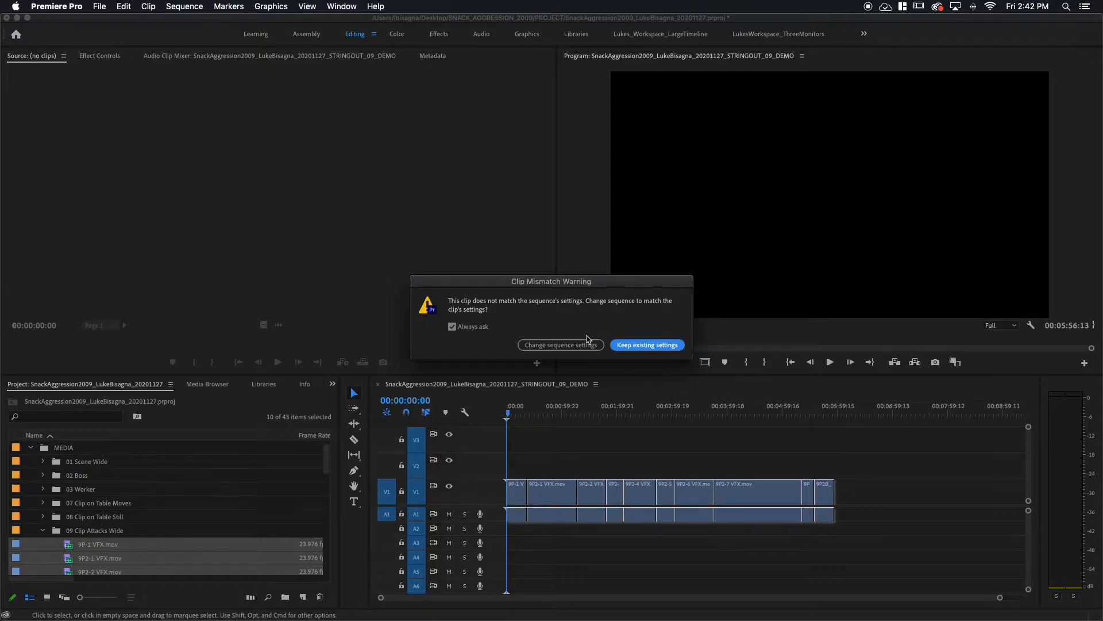
click(549, 345)
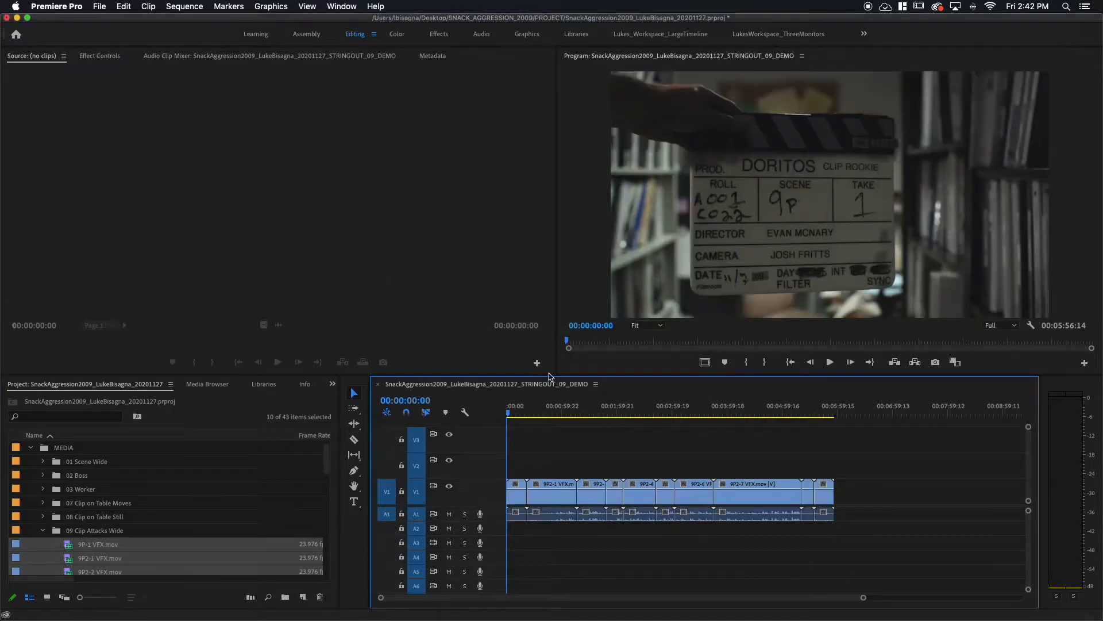
Step: Check the frame size and timebase in the demo sequence's settings
click(183, 7)
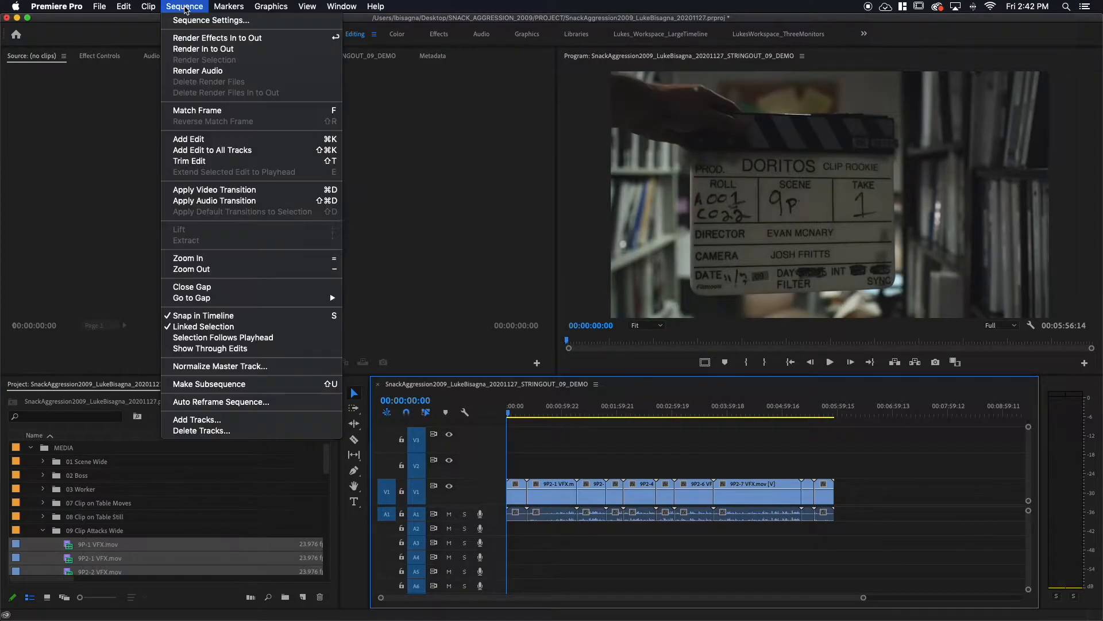
click(187, 21)
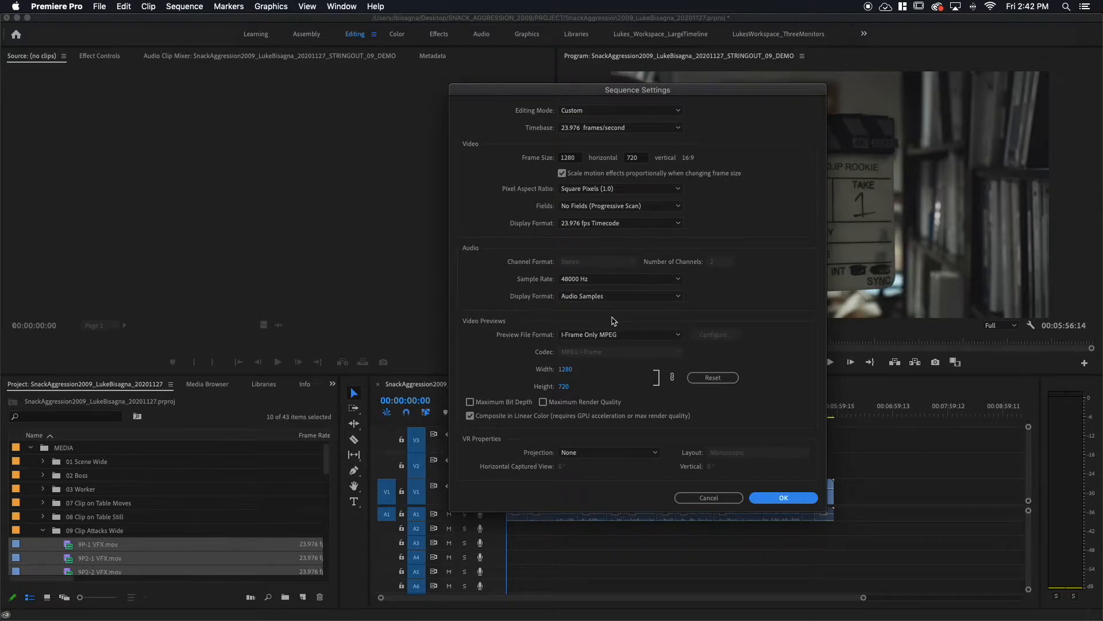
click(784, 498)
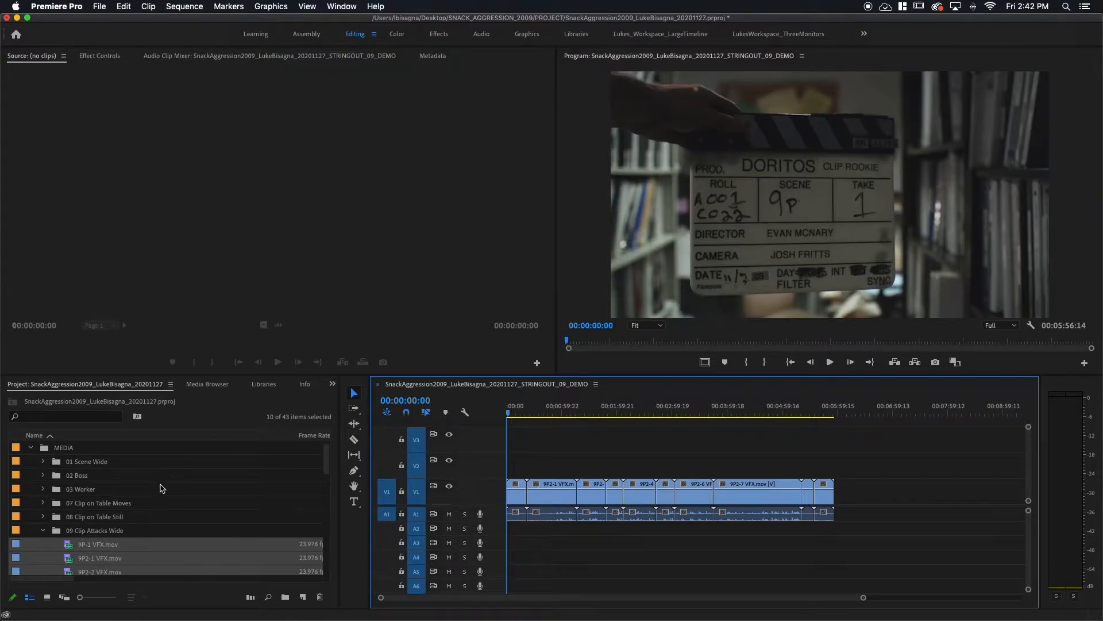
Step: Collapse the 09 Clip Attacks Wide bin and delete the STRINGOUT_09_DEMO sequence from the project
scroll(162, 488, down, 1)
click(42, 516)
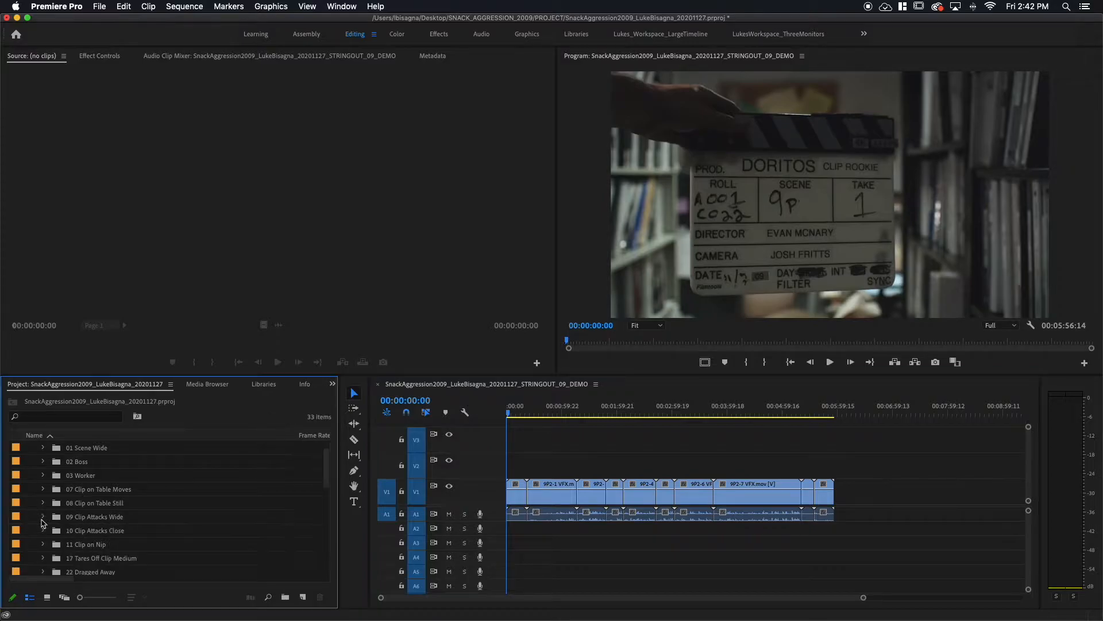
scroll(140, 503, down, 5)
click(154, 521)
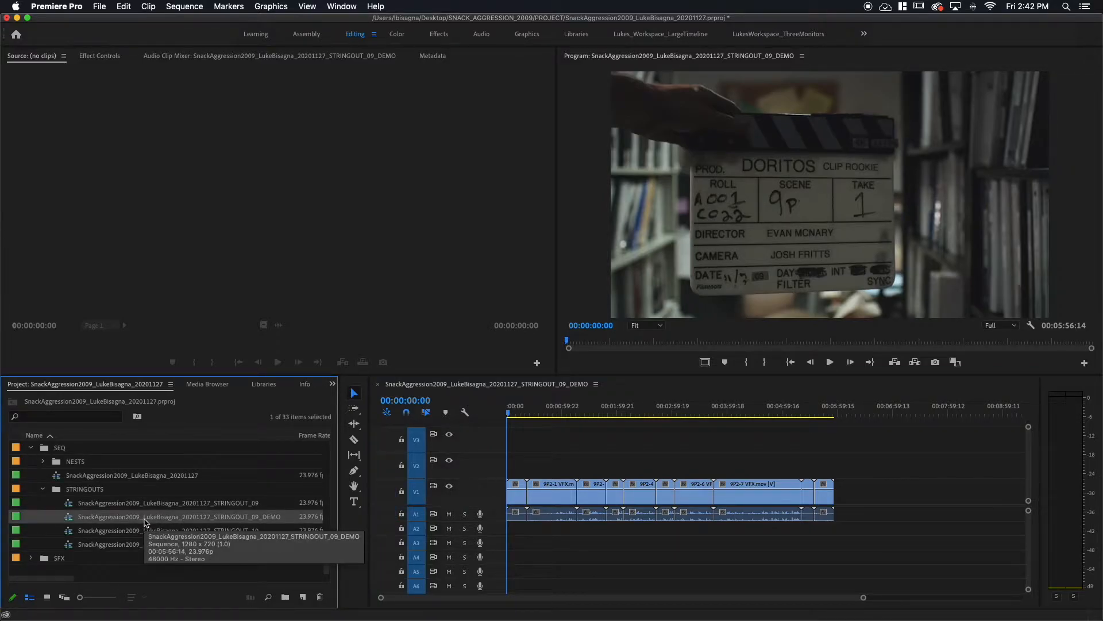
key(Delete)
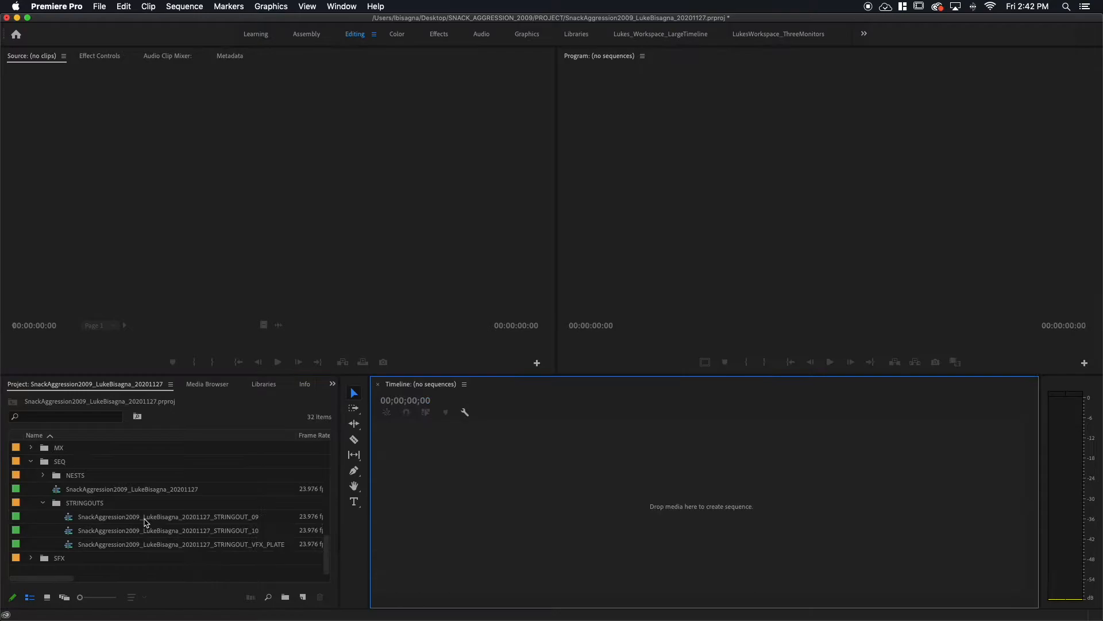
Step: Open the STRINGOUT_09 sequence at 00:02:49:13 and the STRINGOUT_VFX_PLATE sequence at the office plate, 00:00:15:16
double_click(68, 520)
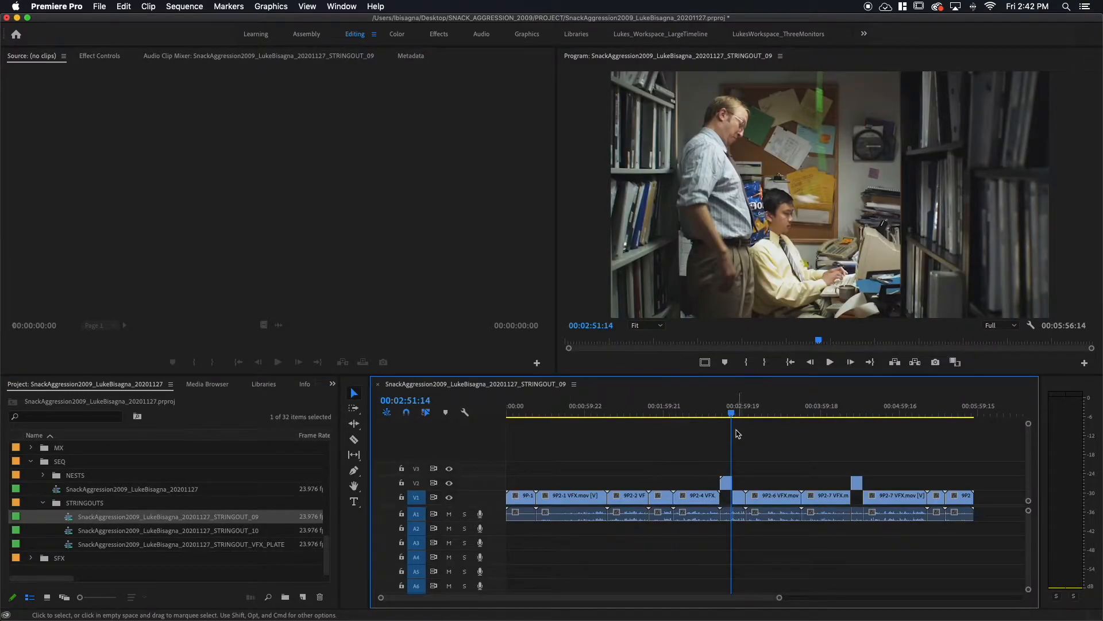
drag(731, 408, 729, 408)
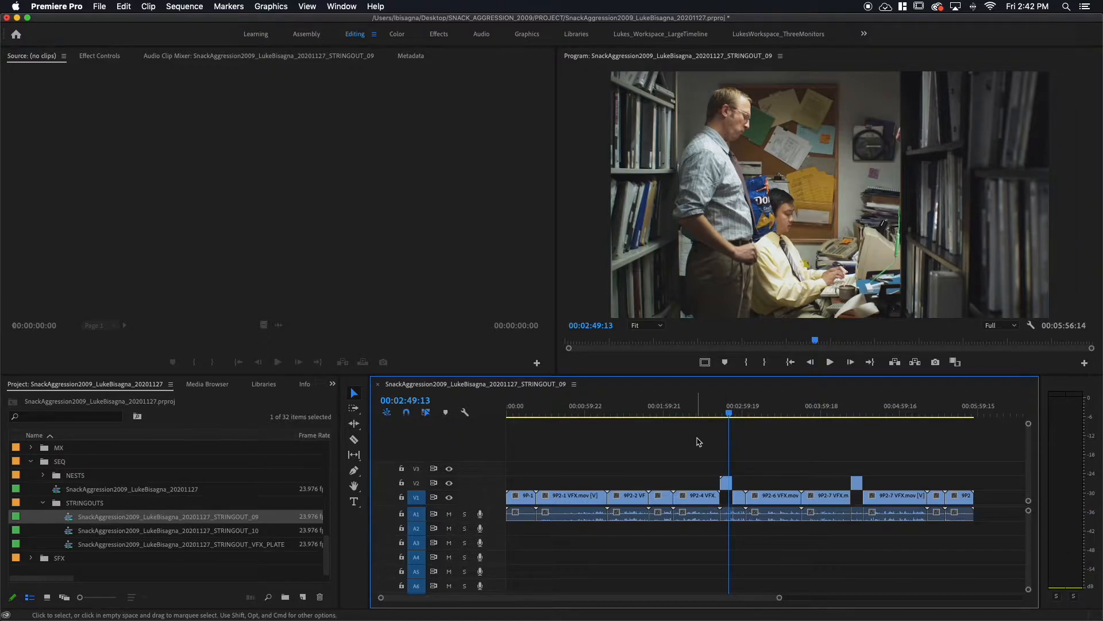
click(70, 530)
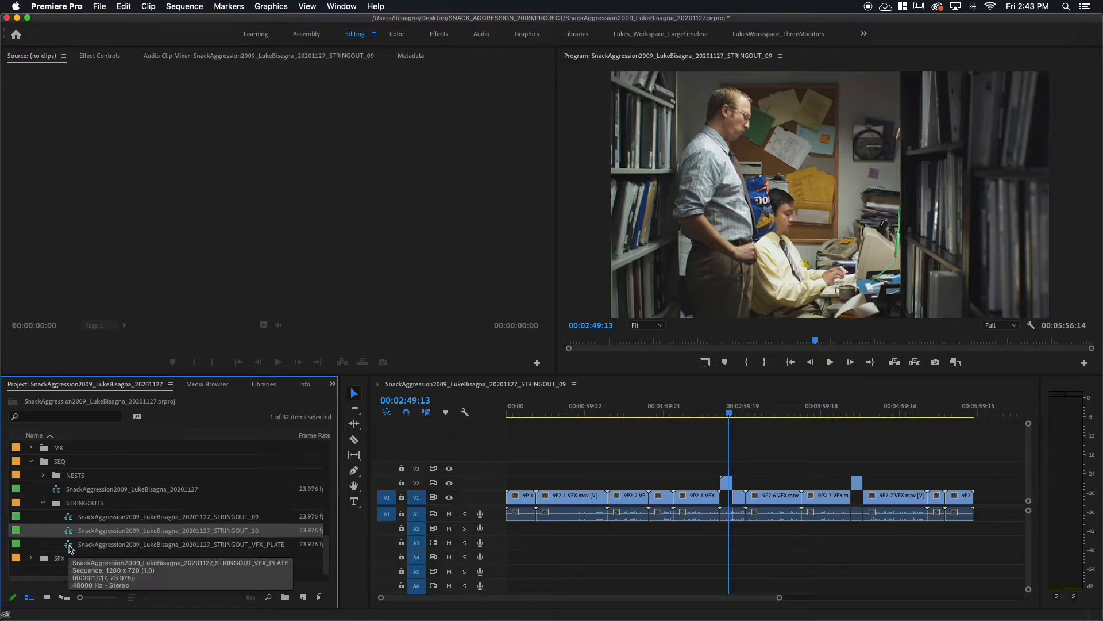
double_click(69, 546)
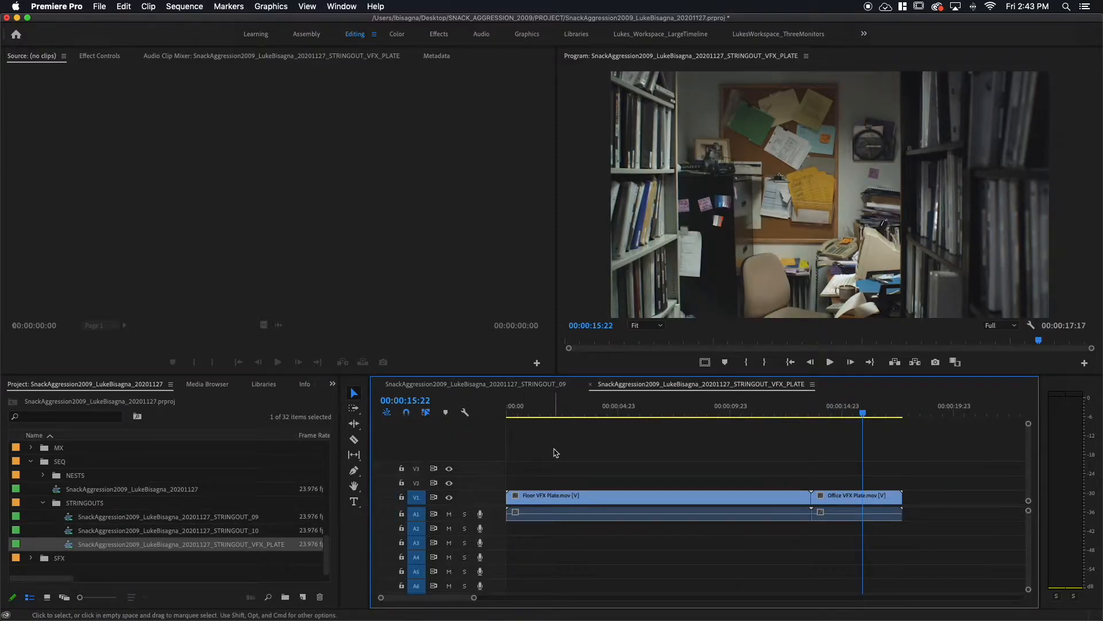
drag(863, 416, 857, 413)
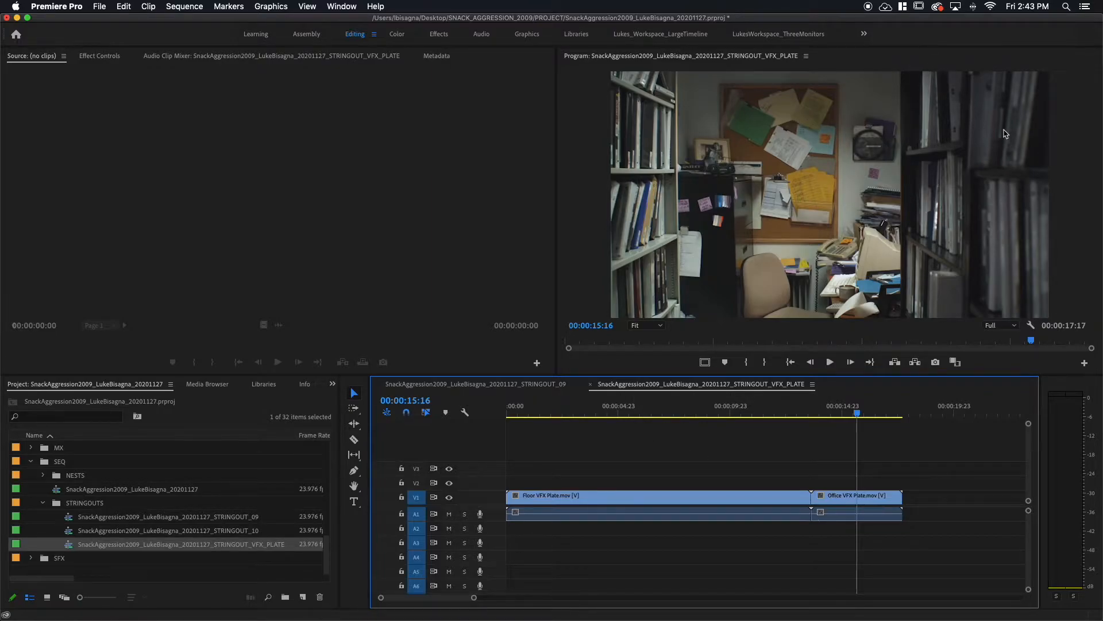
Step: Compare the framing of the STRINGOUT_09 shot with the empty office plate by alternating between the two sequences
click(508, 386)
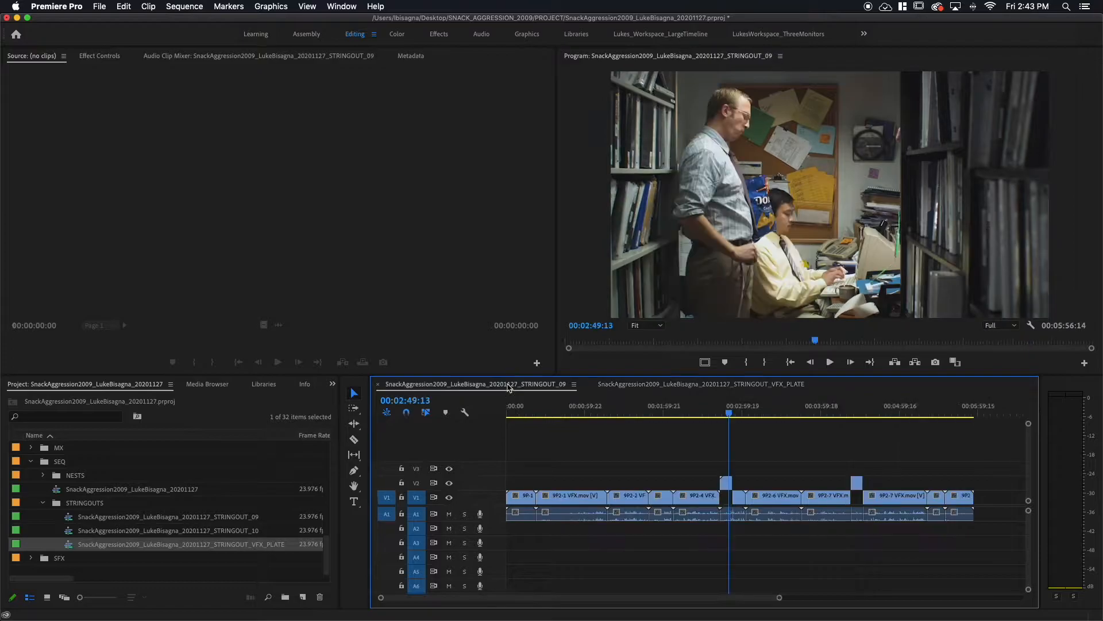
click(652, 384)
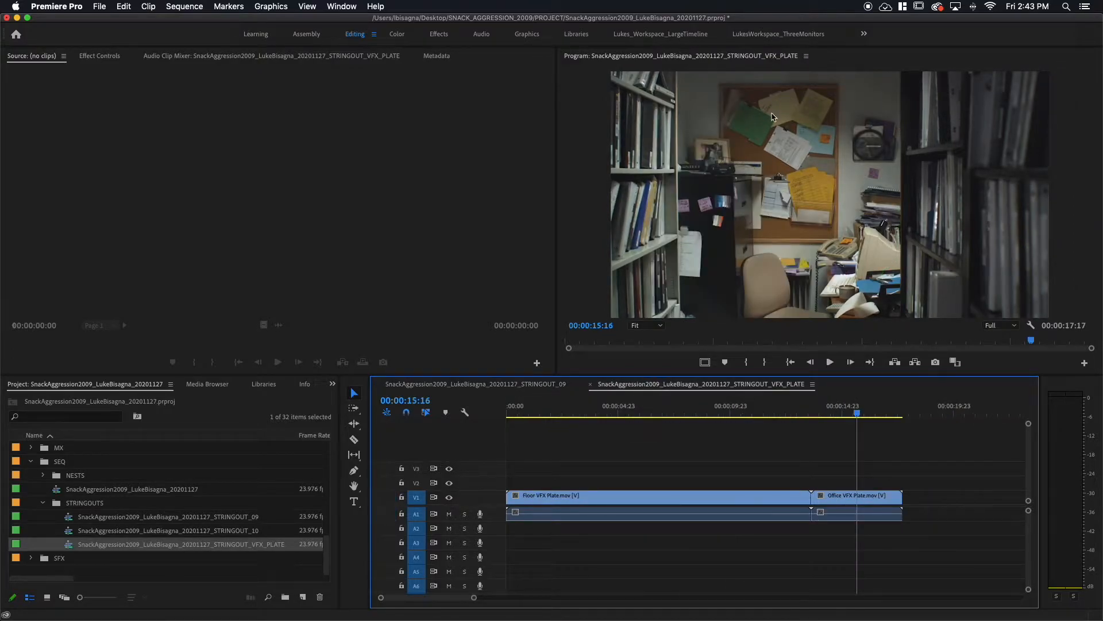
click(502, 386)
click(637, 385)
click(502, 385)
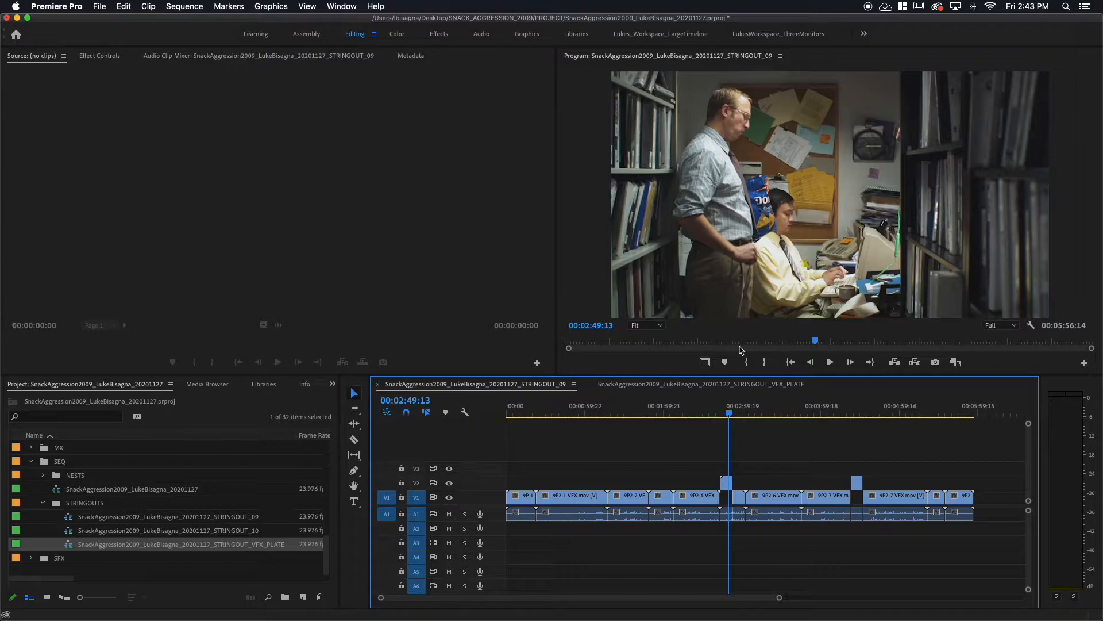
Step: Park the STRINGOUT_09 playhead at 00:02:51:14 on the raised 9P2-5 VFX clip
click(731, 411)
key(equal)
key(equal)
drag(766, 413, 779, 414)
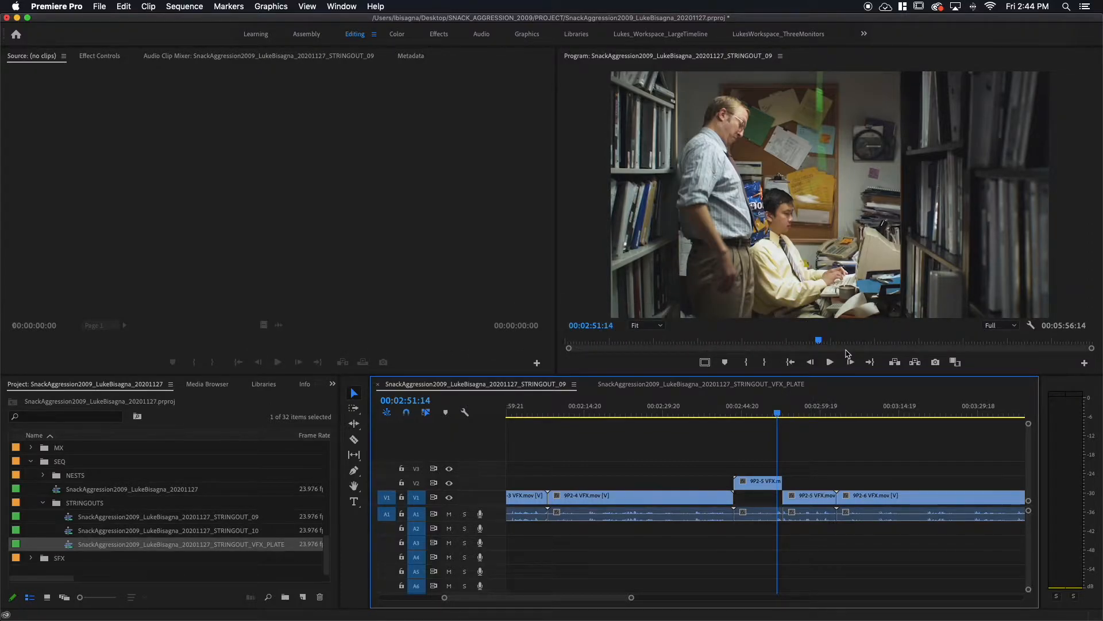
Step: Open the main SnackAggression2009 sequence, then copy only the video of the Office VFX Plate clip from the STRINGOUT_VFX_PLATE sequence
click(712, 385)
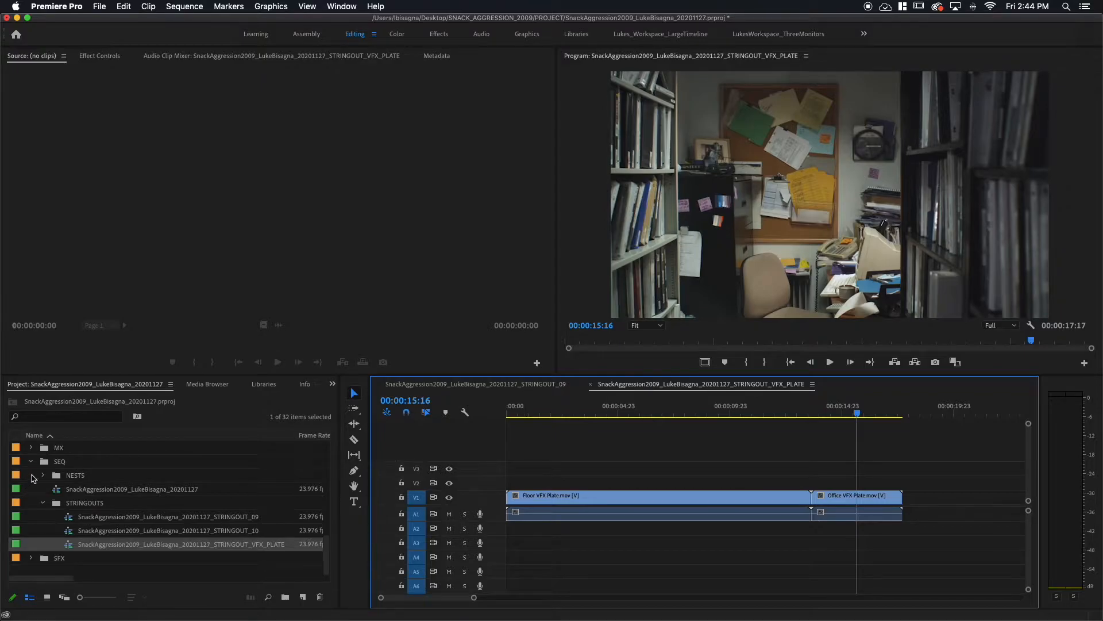
double_click(58, 489)
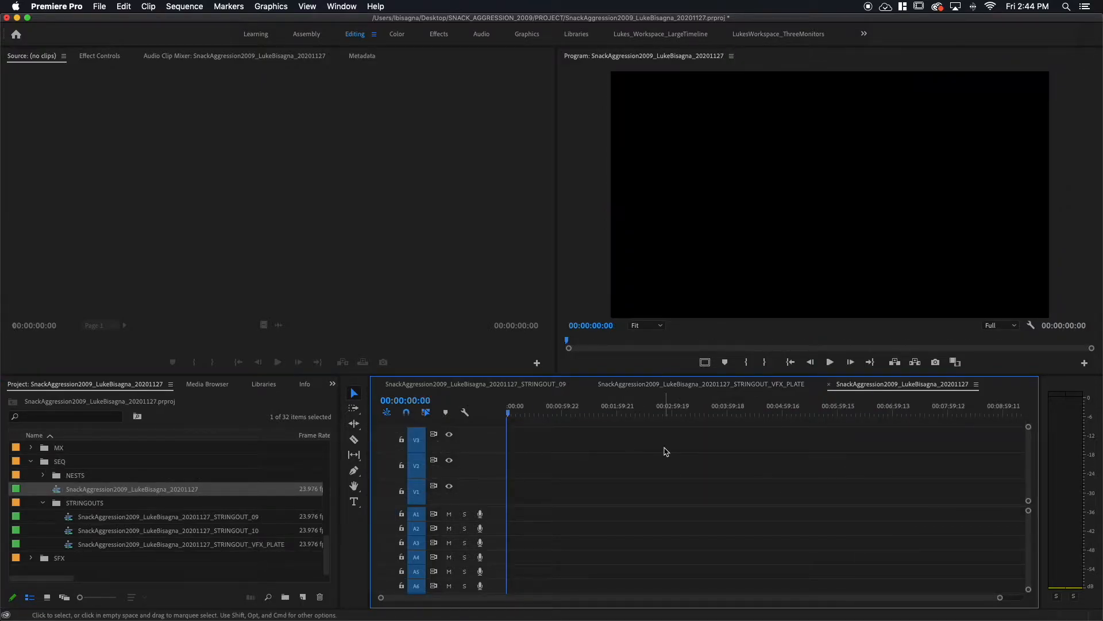
click(719, 384)
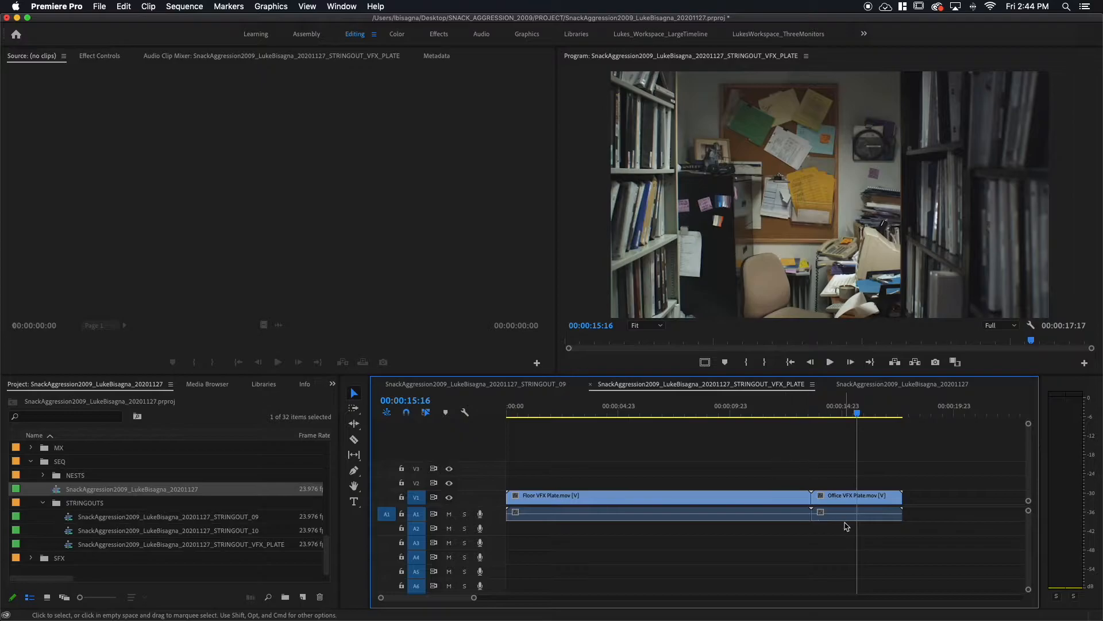
click(858, 500)
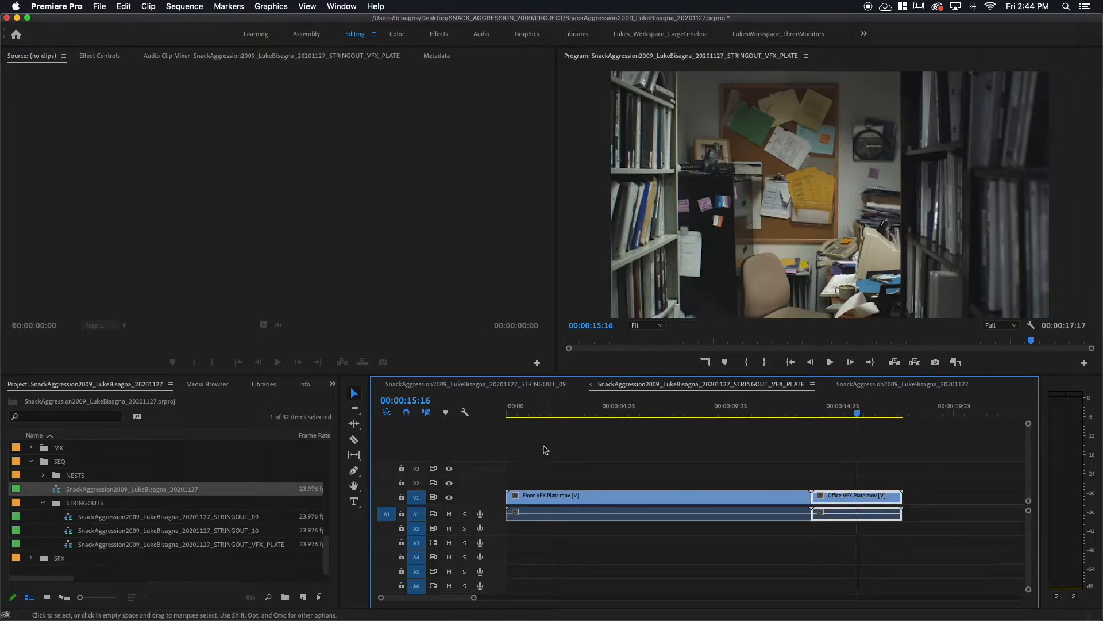
click(622, 454)
click(851, 497)
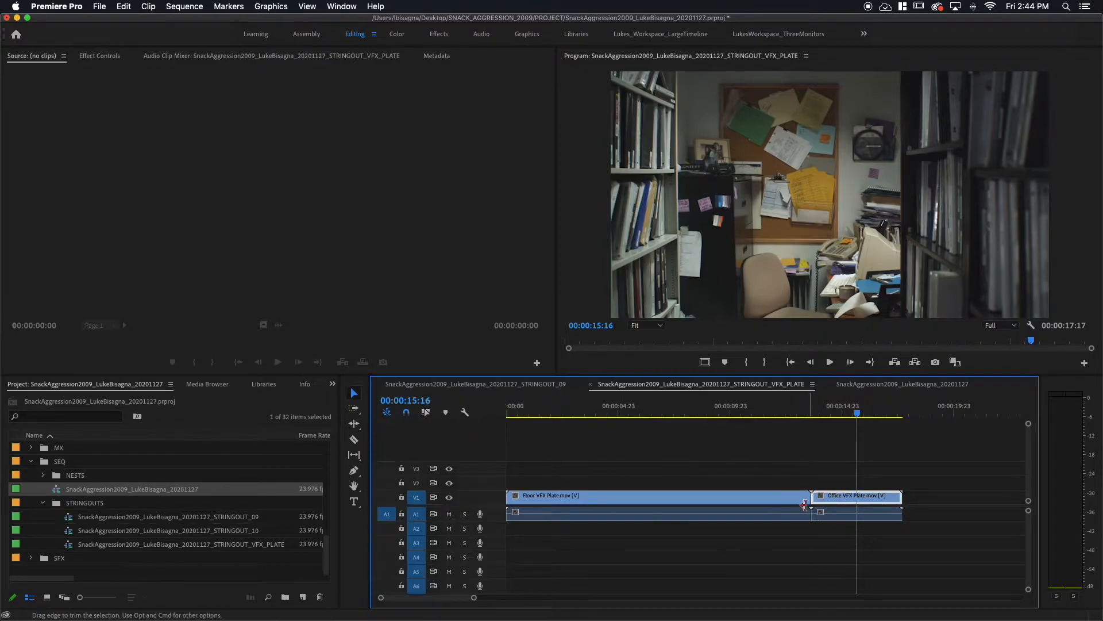
key(super+c)
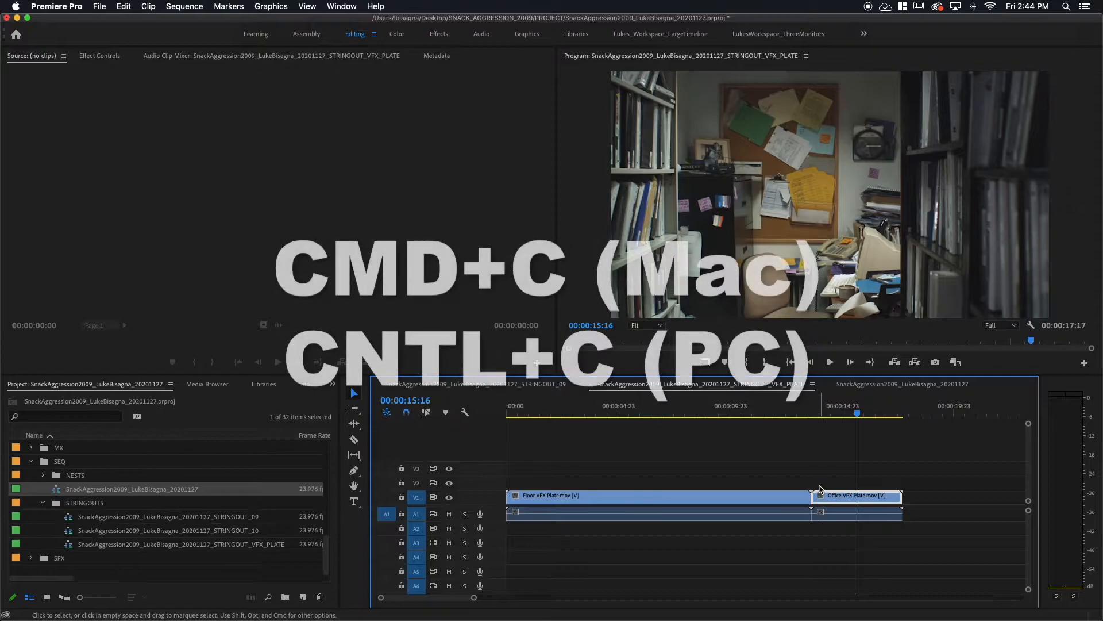
Step: Paste the Office VFX Plate video at the start of V1 in the main sequence
click(902, 384)
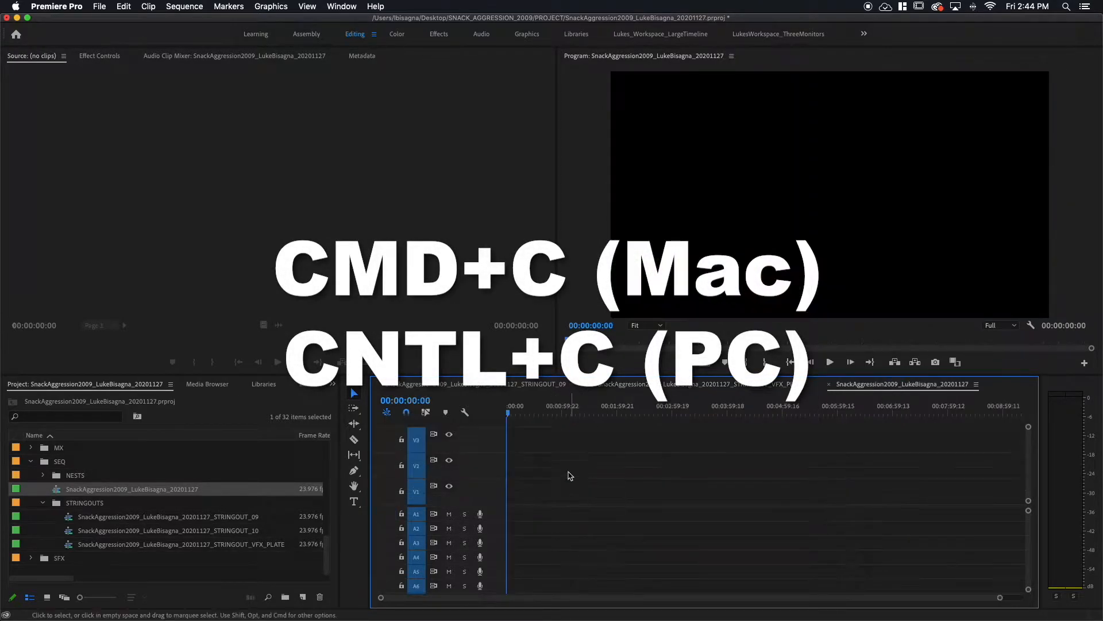
click(507, 414)
drag(506, 415, 492, 423)
key(super+v)
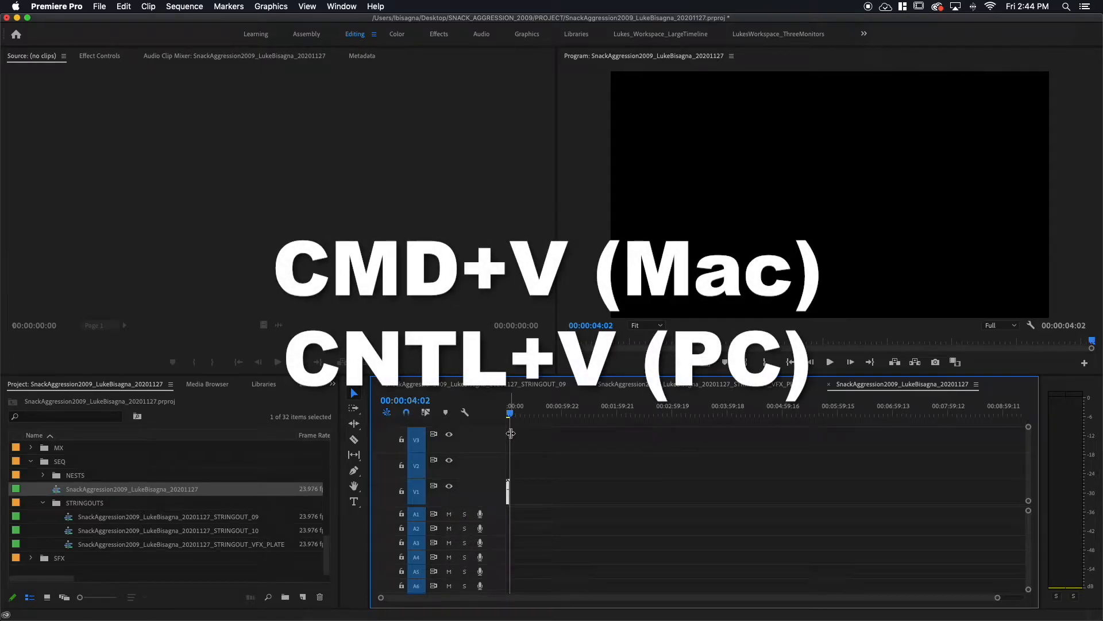
key(backslash)
Step: Park the playhead at 00:00:01:01 and apply Set to Frame Size to the Office VFX Plate clip
mouse_move(637, 414)
mouse_down()
mouse_move(665, 415)
mouse_move(624, 418)
mouse_up()
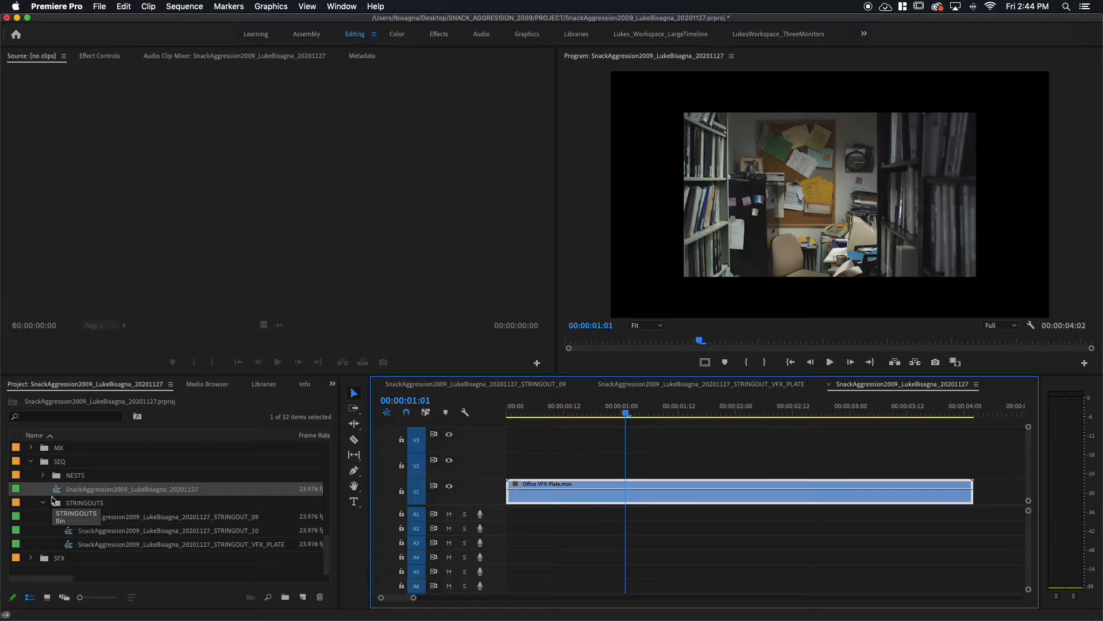
right_click(603, 500)
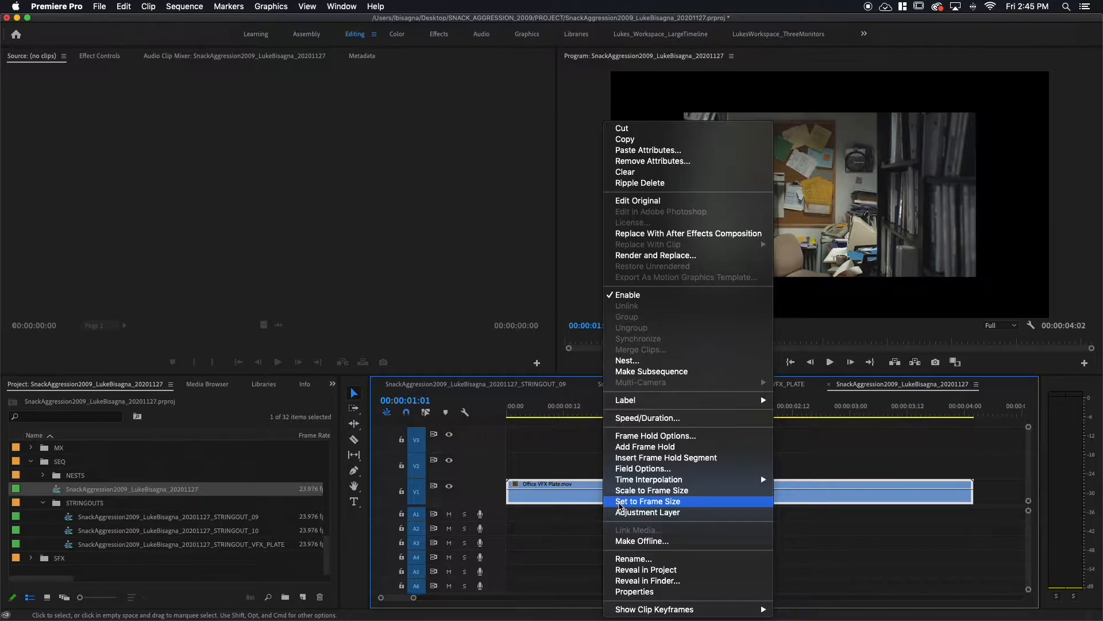
click(620, 503)
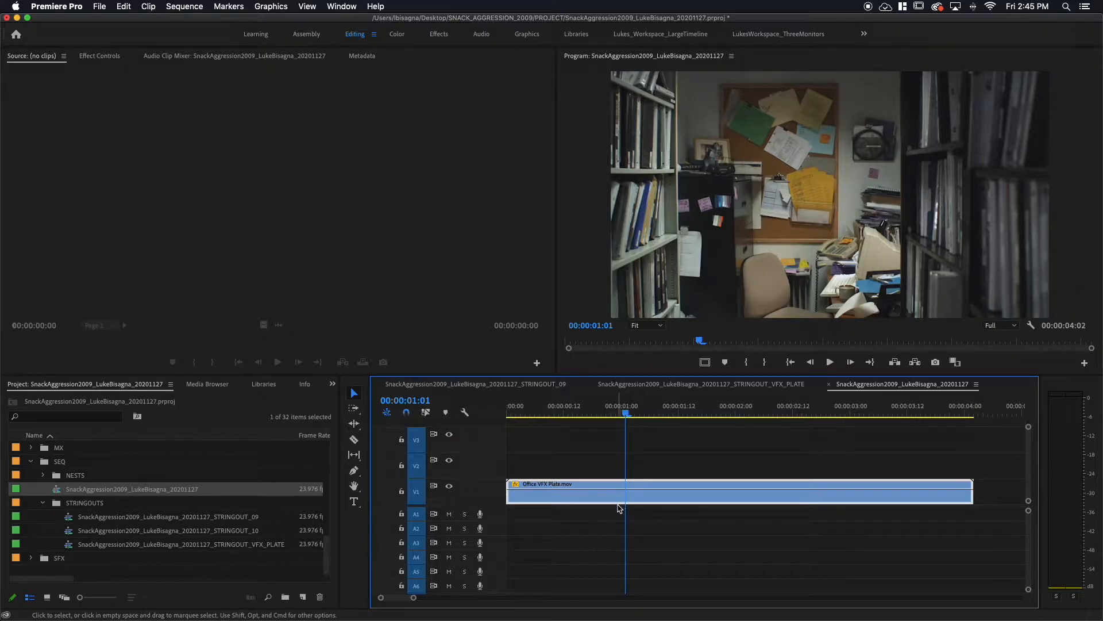
Step: Copy the video of the raised 9P2-5 VFX clip from the STRINGOUT_09 sequence and return to the main sequence
click(493, 384)
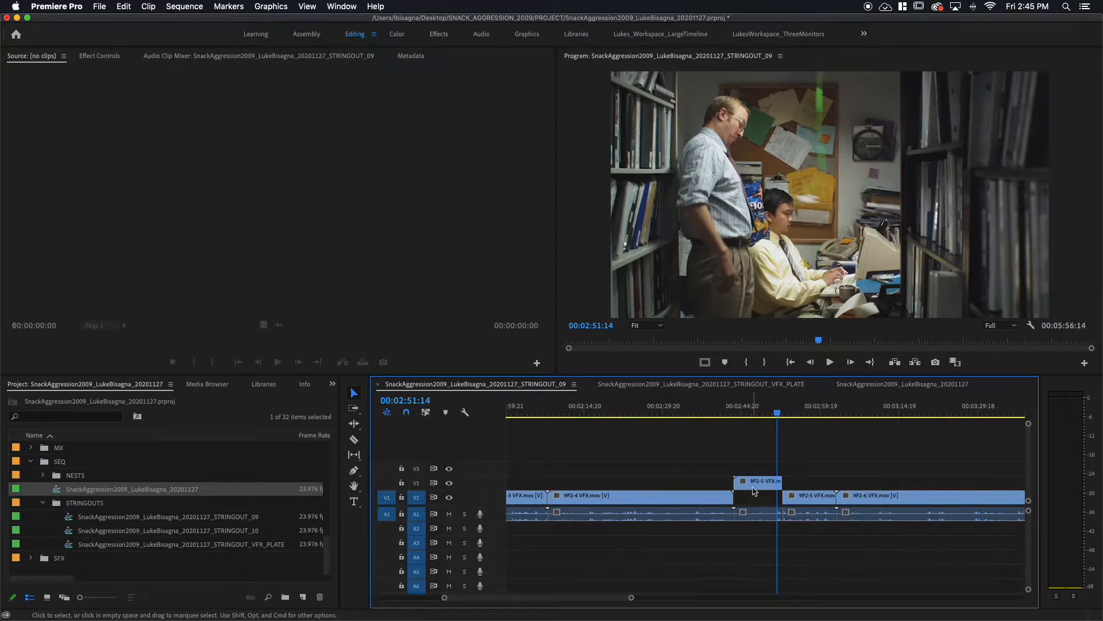
drag(754, 413, 750, 413)
click(766, 483)
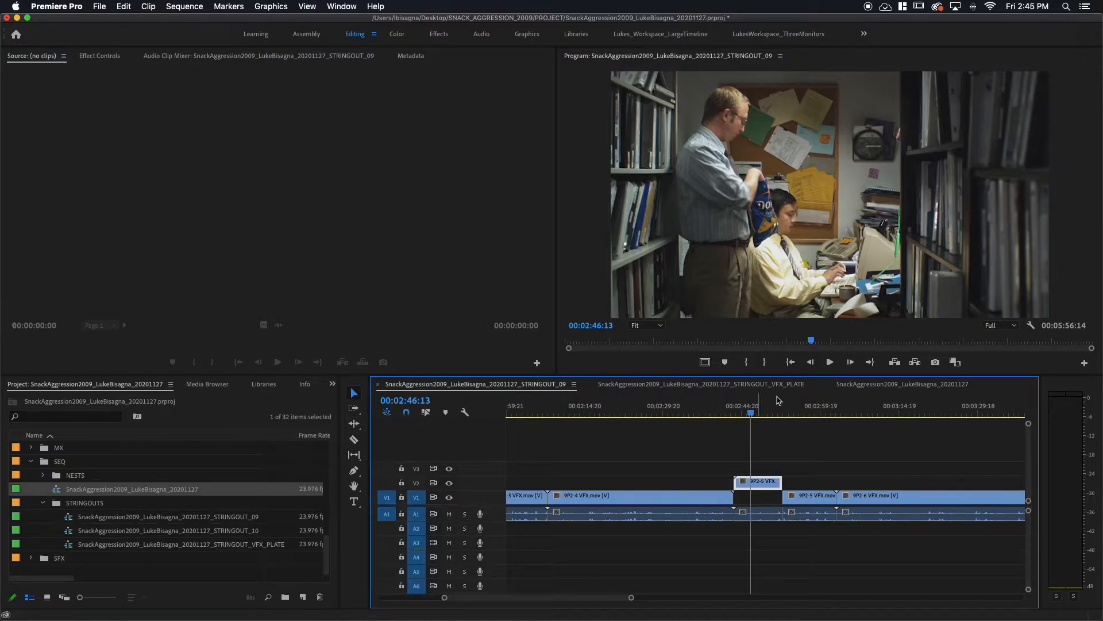
click(884, 388)
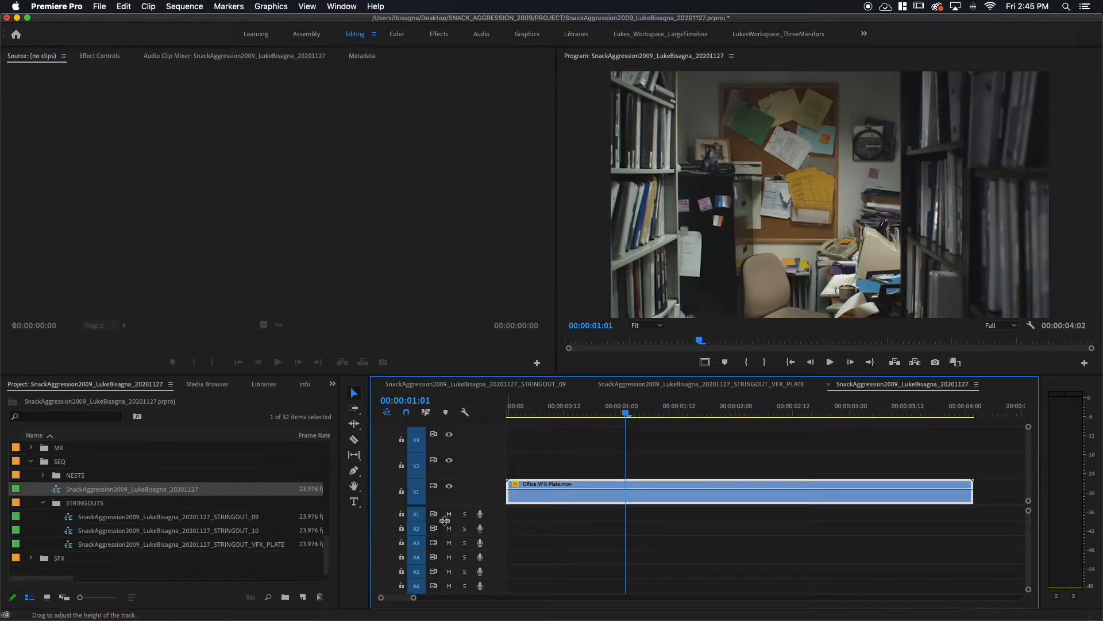
Step: Try pasting the 9P2-5 VFX clip at 00:00:01:01 with V1 targeted, and undo the paste
click(414, 494)
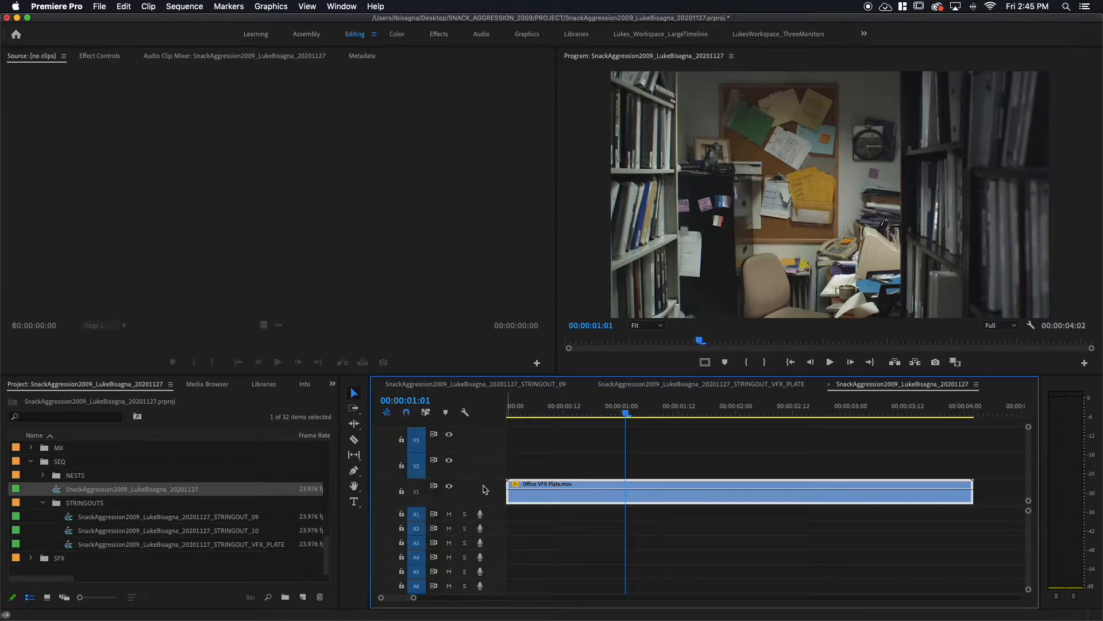
click(416, 492)
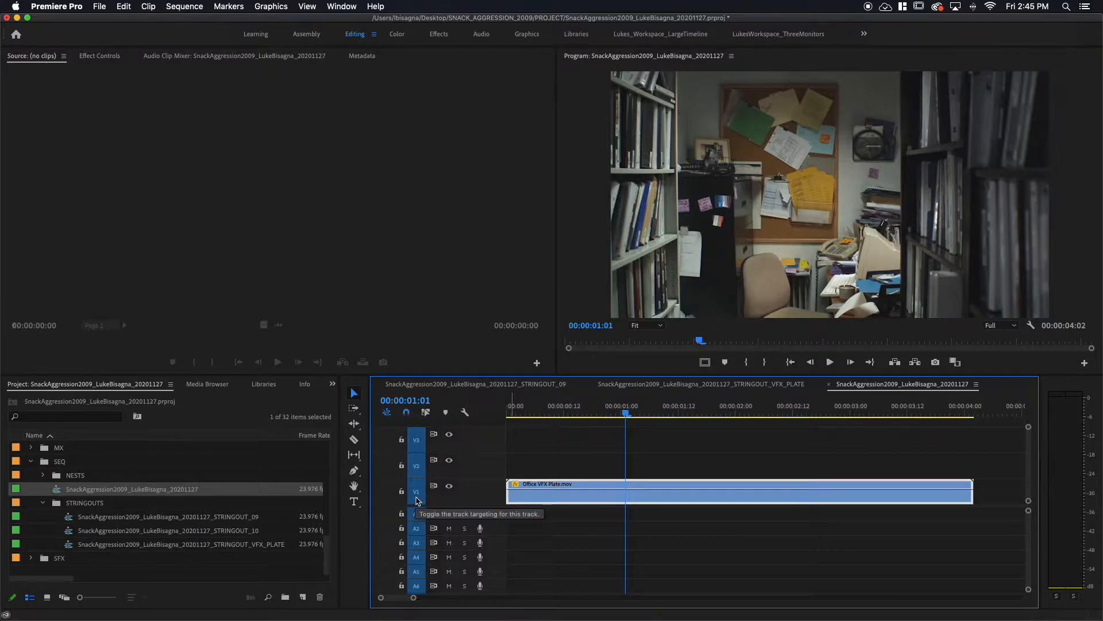
key(super+v)
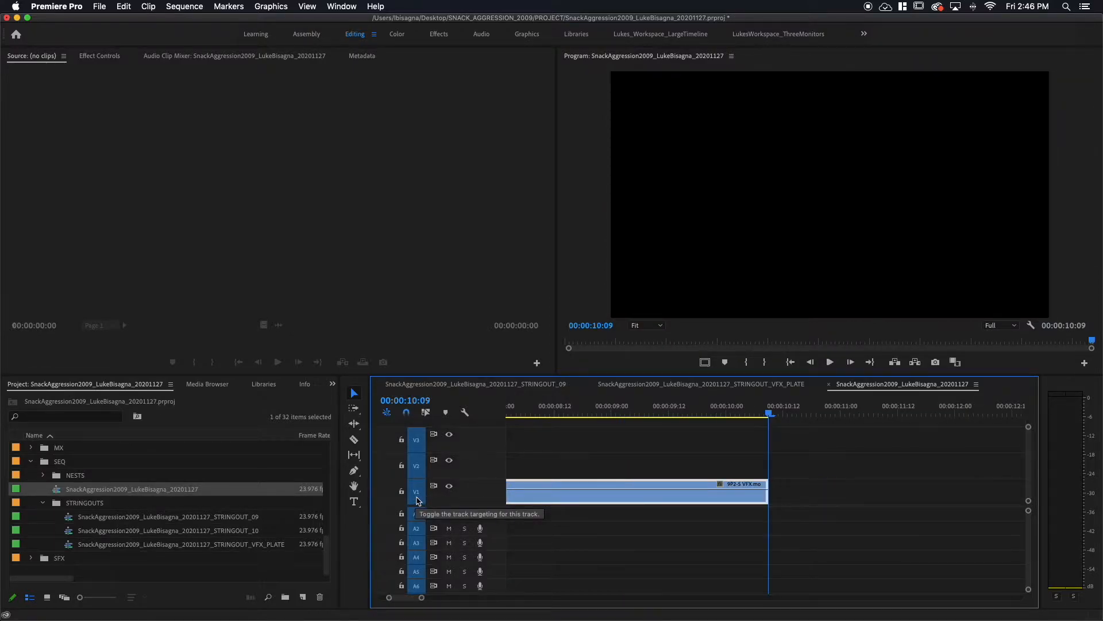
key(backslash)
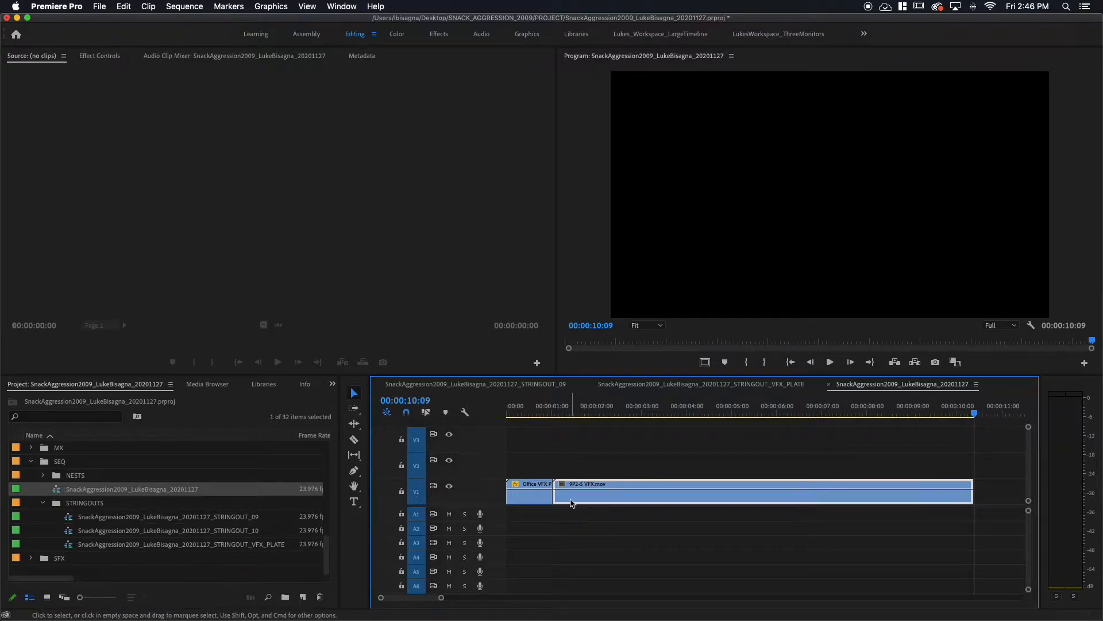
key(super+z)
Step: Untarget V1 to paste the 9P2-5 VFX clip onto V2 at 00:00:01:01, and apply Set to Frame Size to it
click(417, 491)
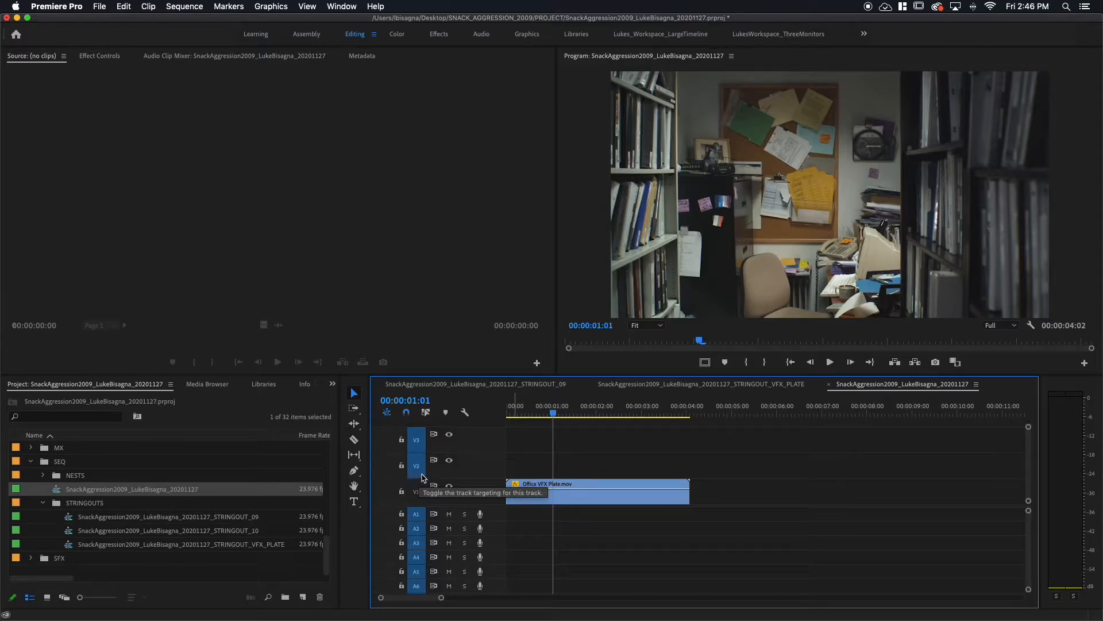
key(super+v)
mouse_move(575, 410)
mouse_down()
mouse_move(588, 411)
mouse_move(570, 411)
mouse_up()
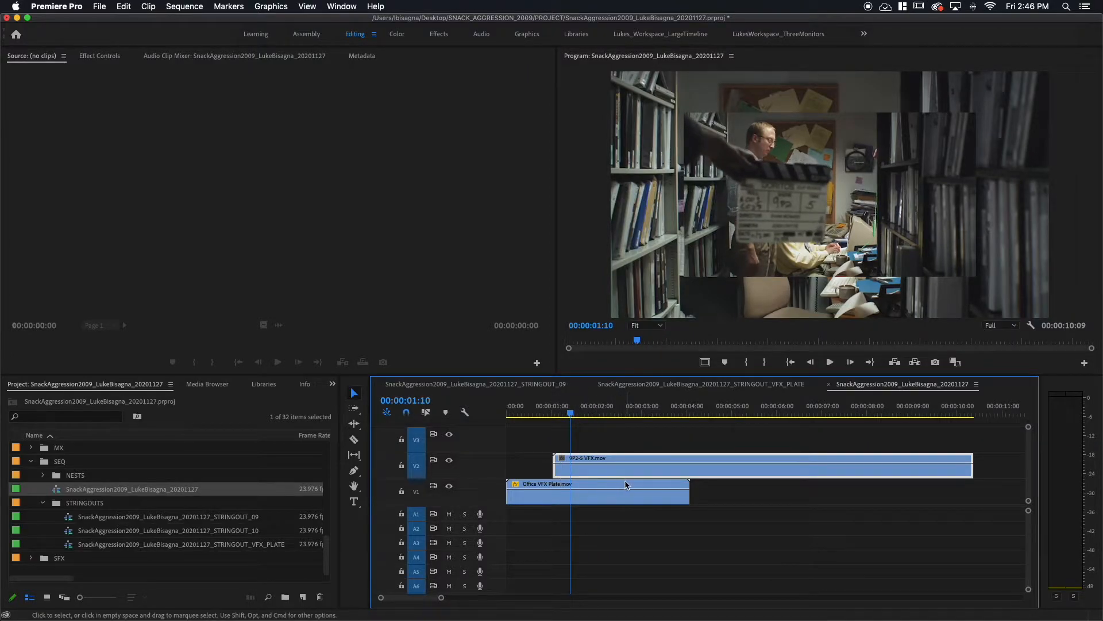
right_click(630, 478)
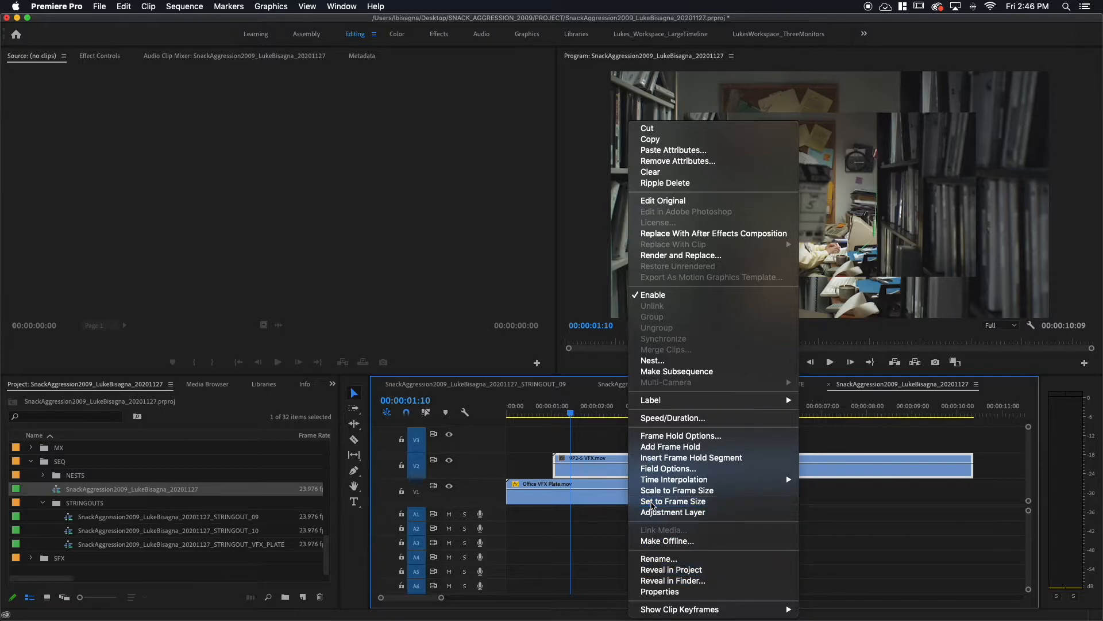
click(652, 502)
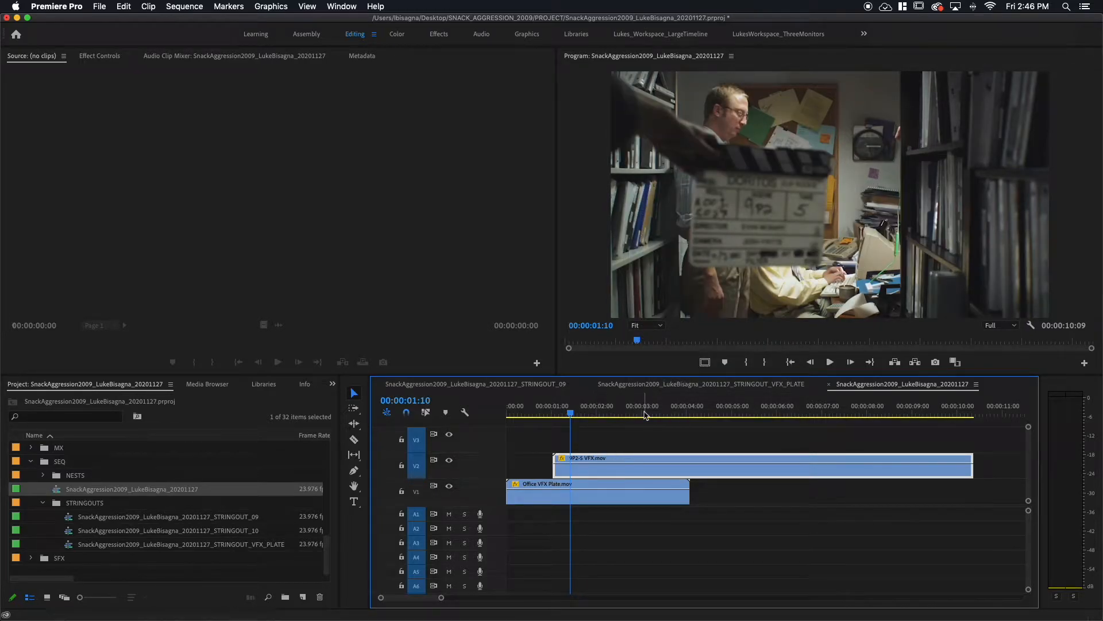
drag(576, 410, 636, 408)
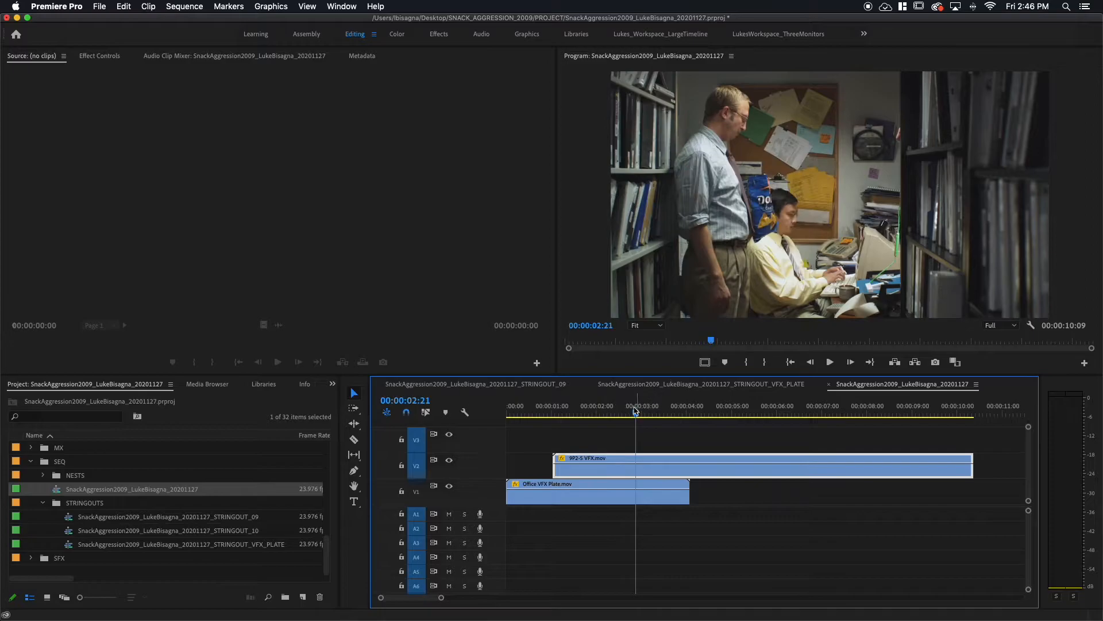
Step: Duplicate the Office VFX Plate directly after itself on V1 and move the 9P2-5 VFX clip to the start of V2
key(minus)
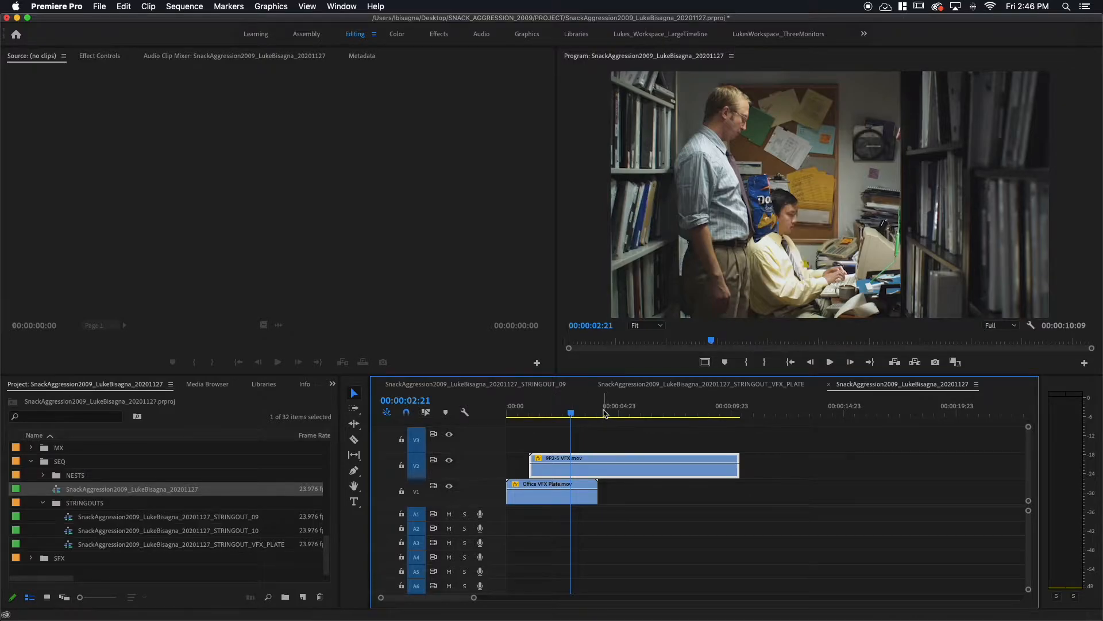
click(577, 502)
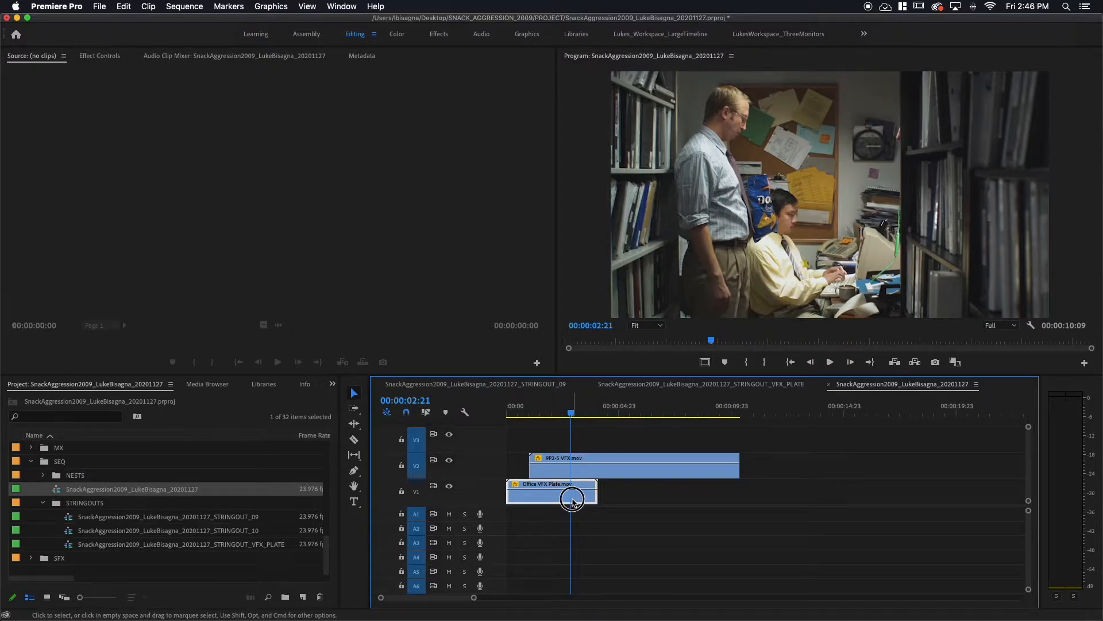
drag(561, 503, 652, 501)
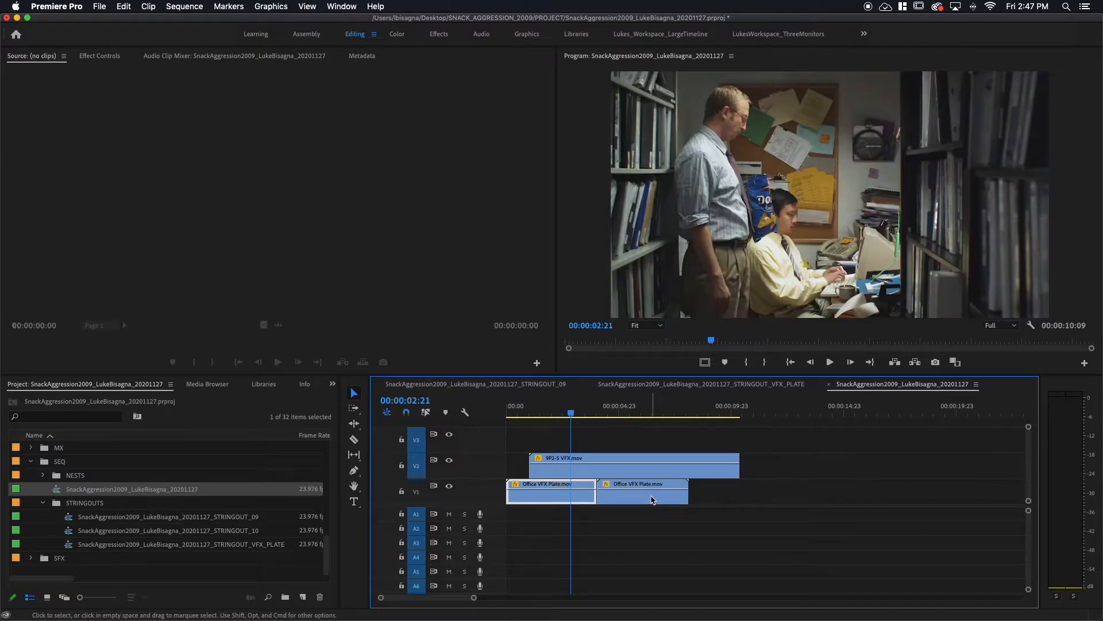
click(645, 503)
click(578, 457)
drag(578, 457, 555, 458)
Step: Add a third Office VFX Plate copy at the end of V1 and trim its end to match the 9P2-5 VFX clip
click(665, 502)
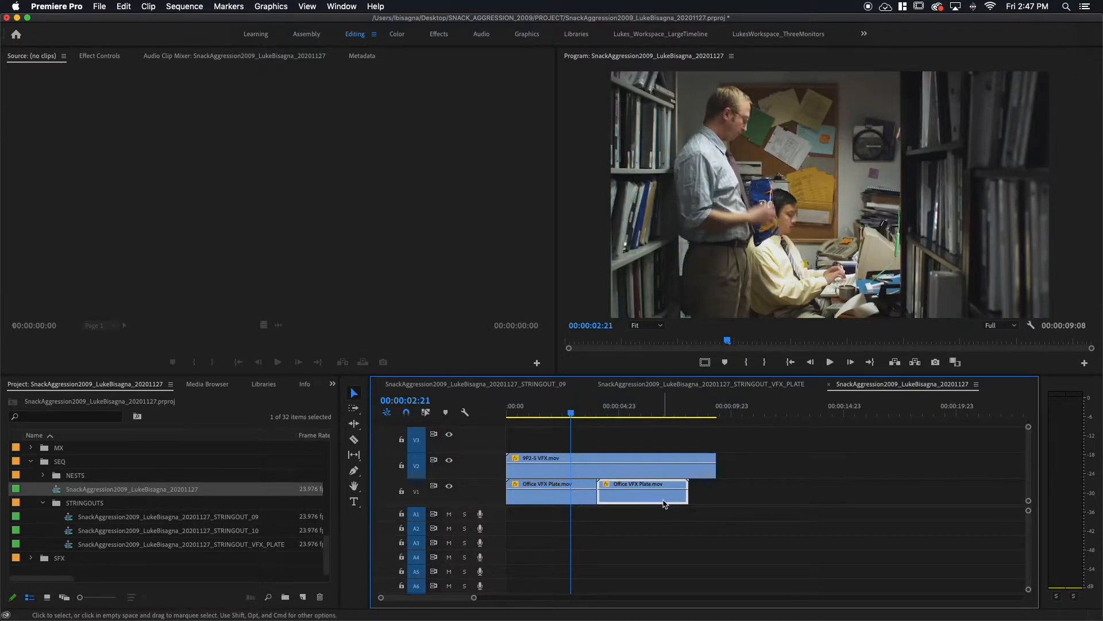
click(659, 499)
drag(659, 500, 750, 506)
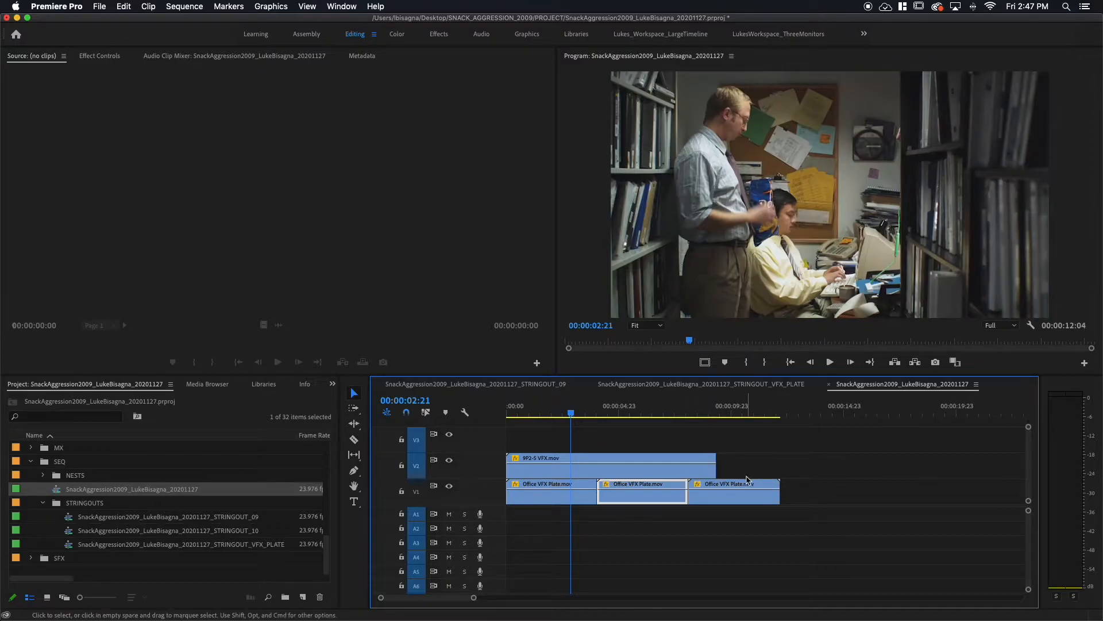
drag(779, 483, 714, 481)
Step: Cut the clips on V1 and V2 at 00:00:01:22 and ripple delete the opening section containing the slate
drag(629, 406, 530, 541)
key(super+k)
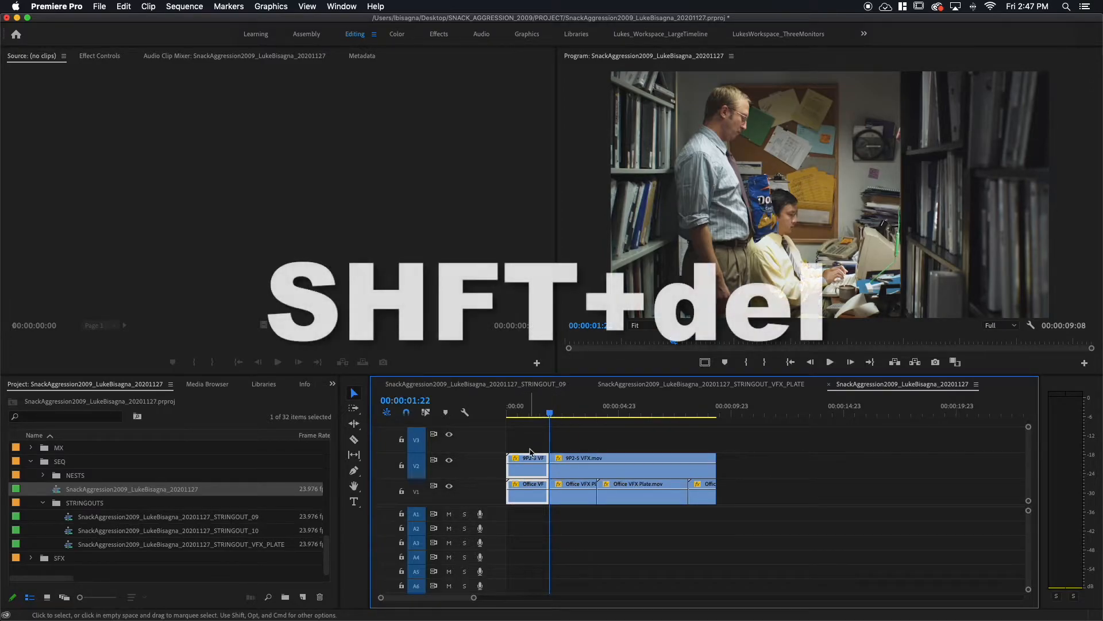
key(shift+Delete)
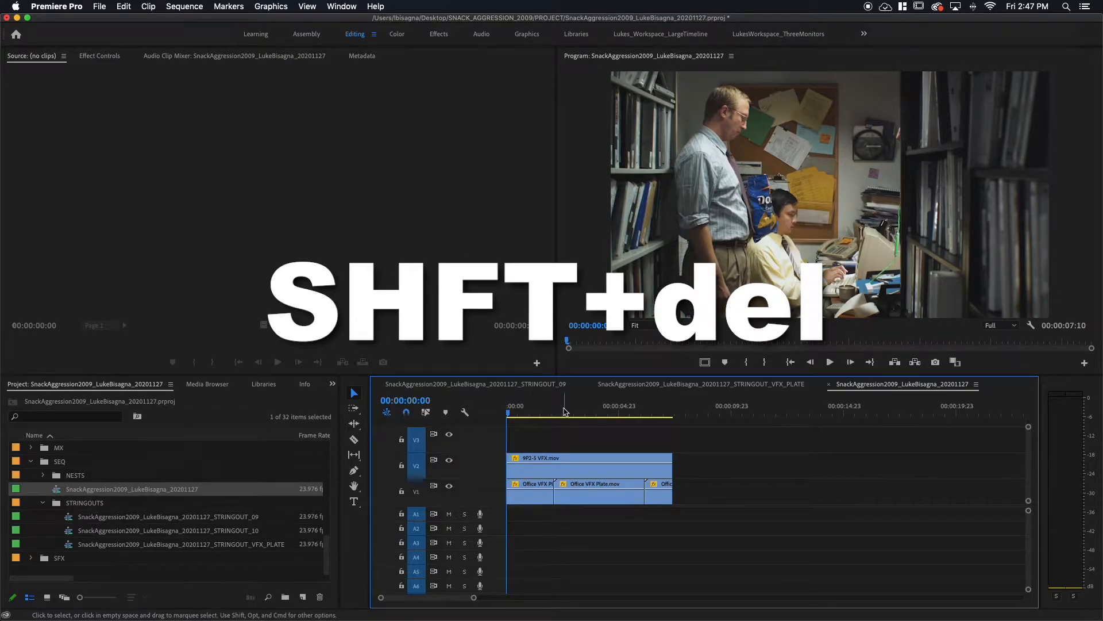
Step: Compare the 9P2-5 VFX shot with the plate underneath at 00:00:05:05 by toggling V2's visibility, and return to the sequence start
drag(520, 406, 626, 420)
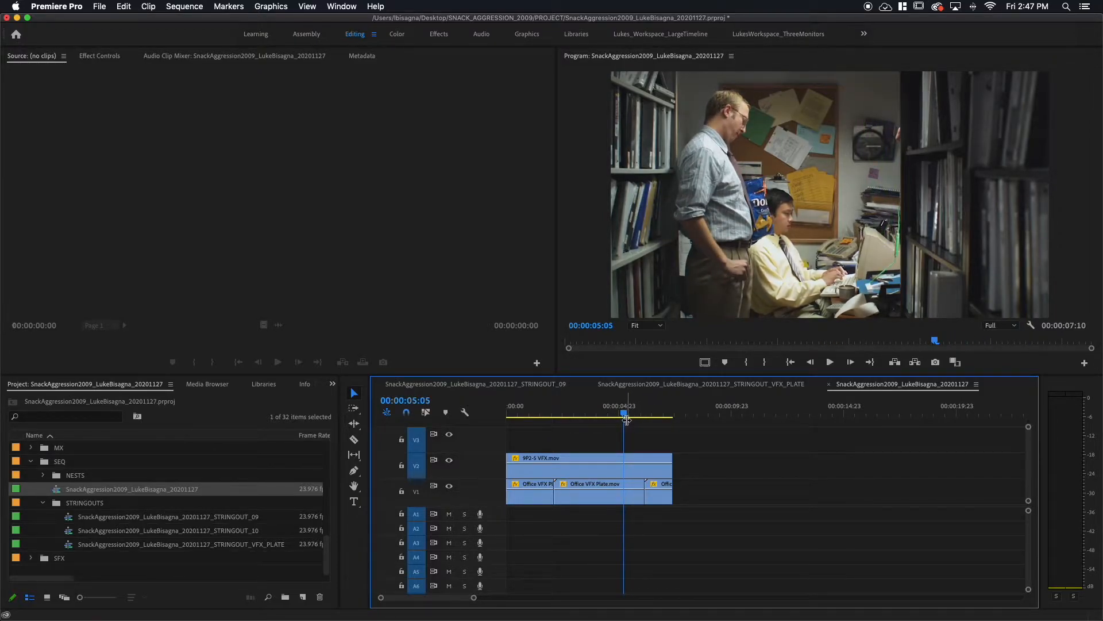
click(636, 474)
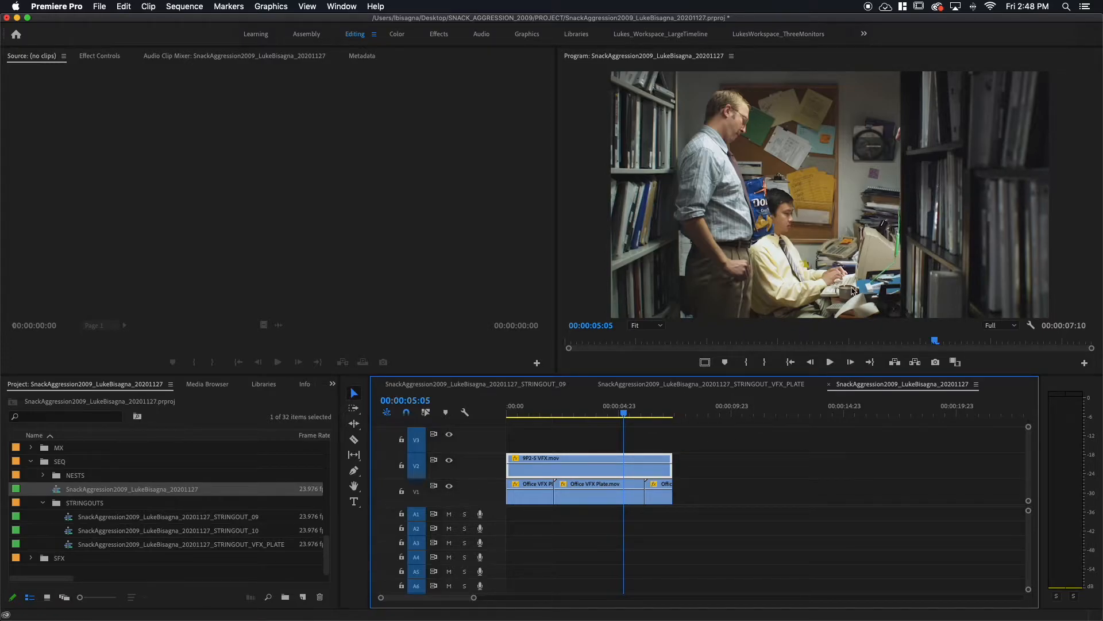
click(449, 461)
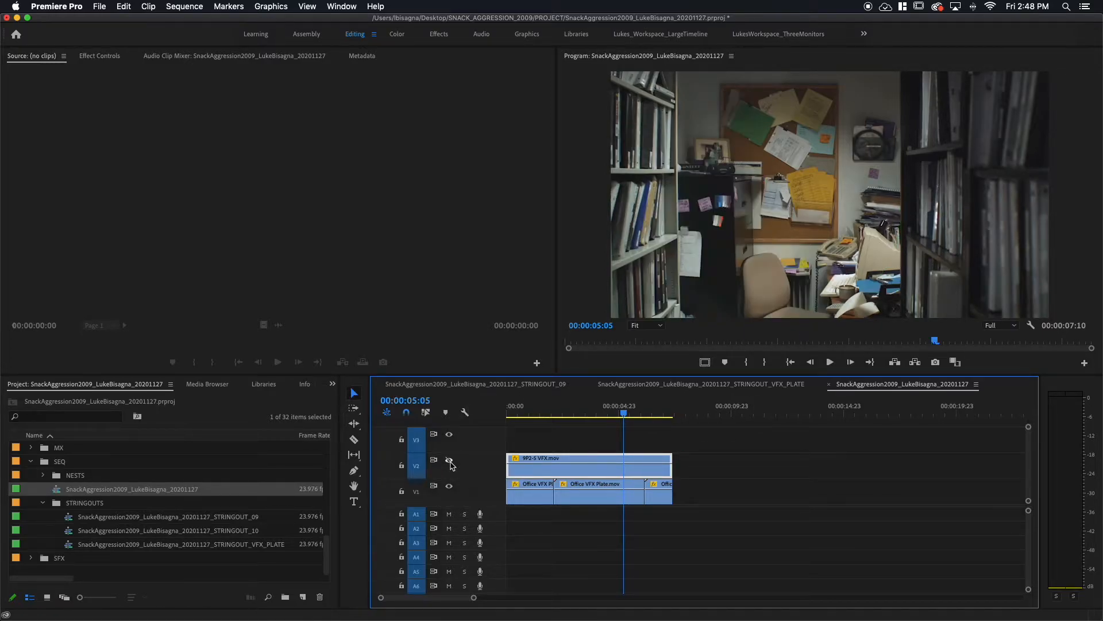
click(450, 461)
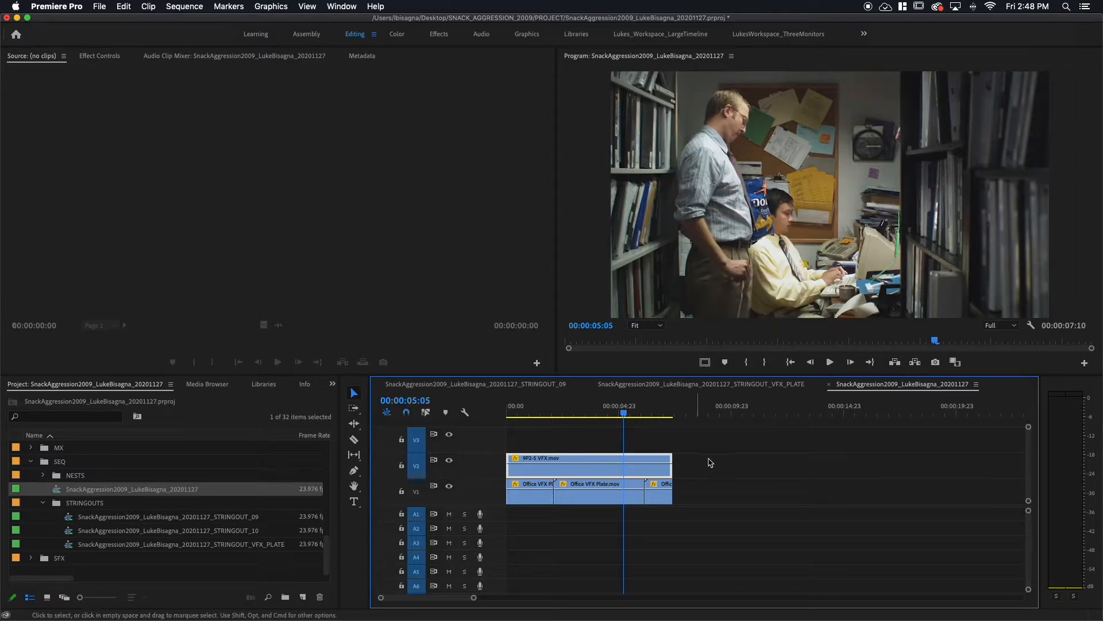
drag(623, 414, 495, 425)
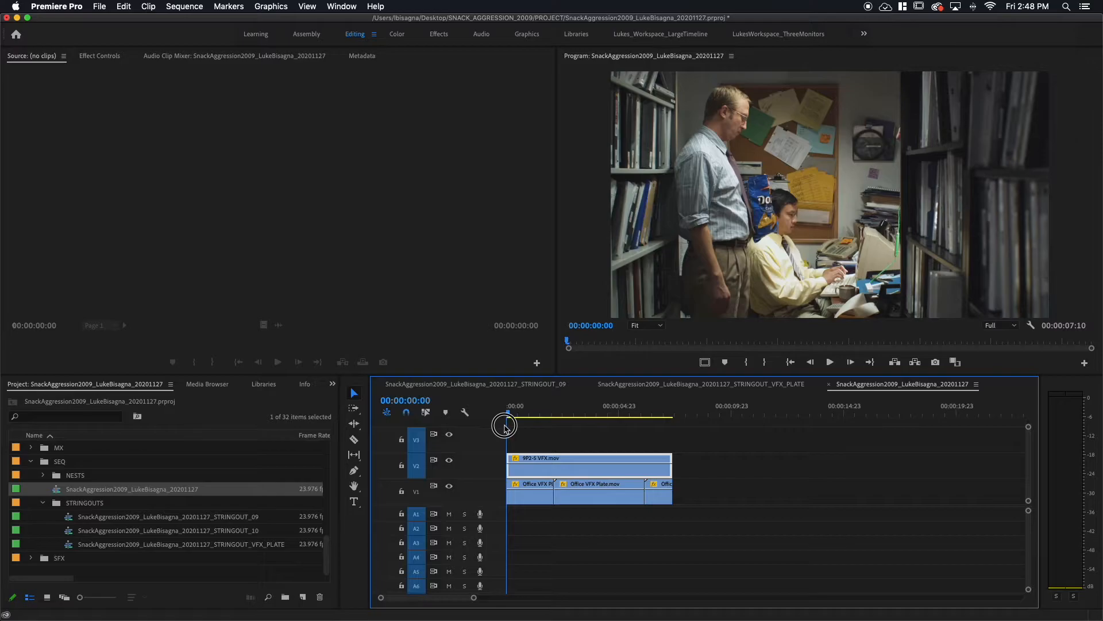
Step: Start a free-draw opacity mask on the 9P2-5 VFX clip on V2 for the area around the green rod
click(610, 436)
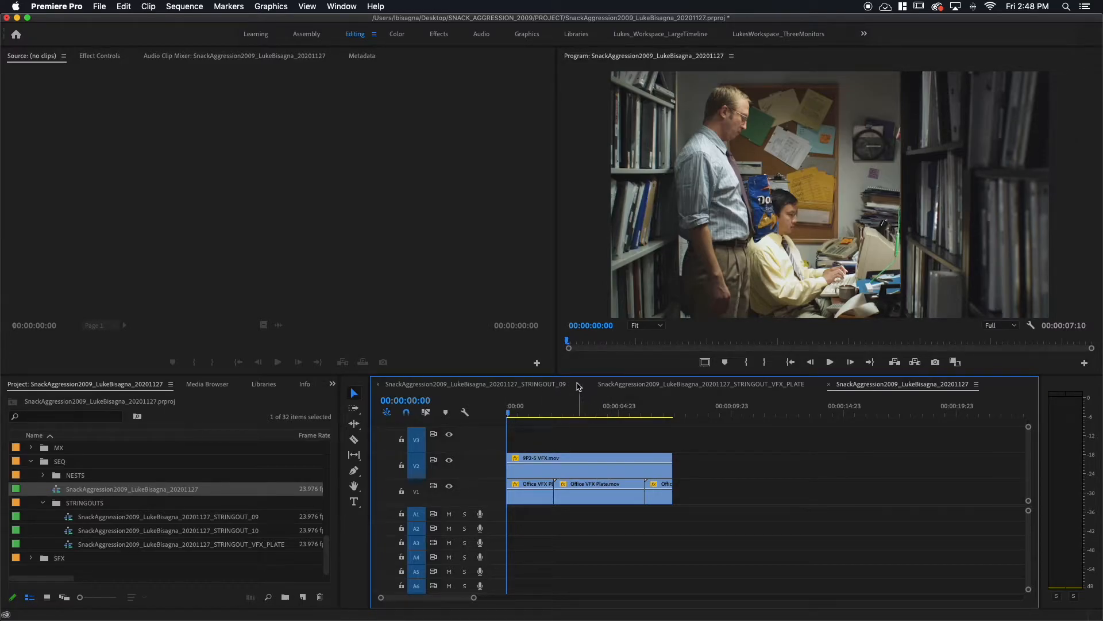
click(648, 325)
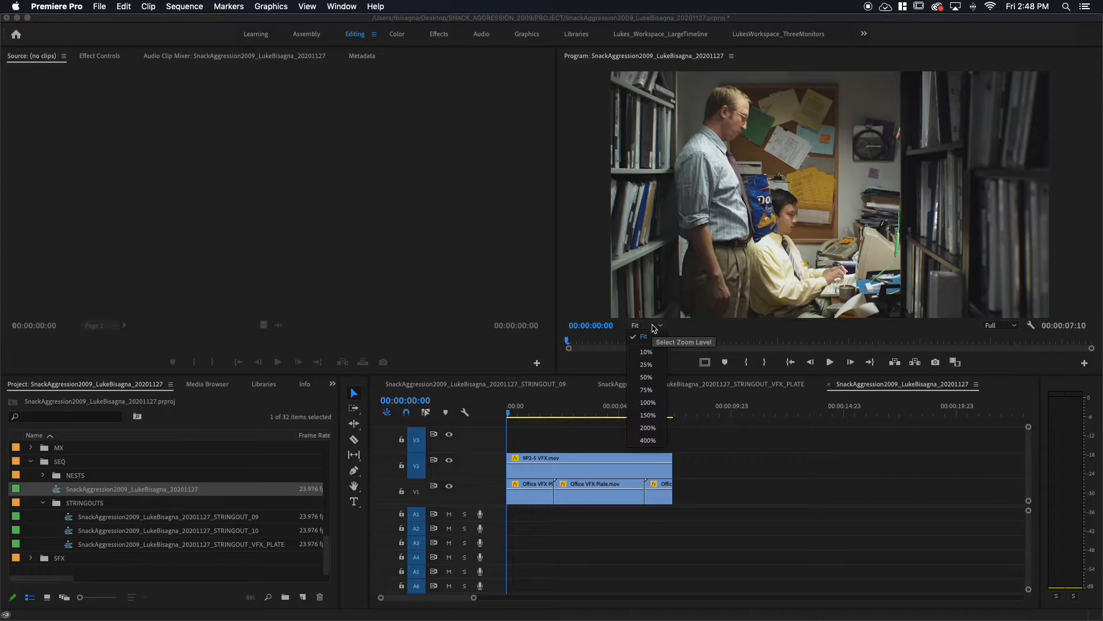
click(648, 402)
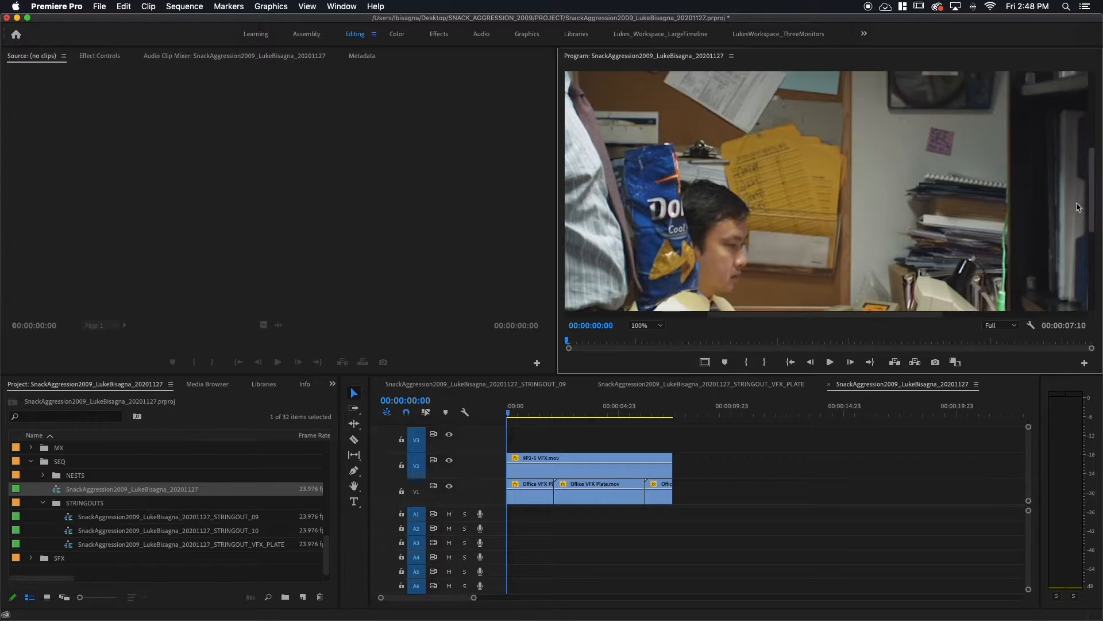
drag(1090, 201, 1093, 268)
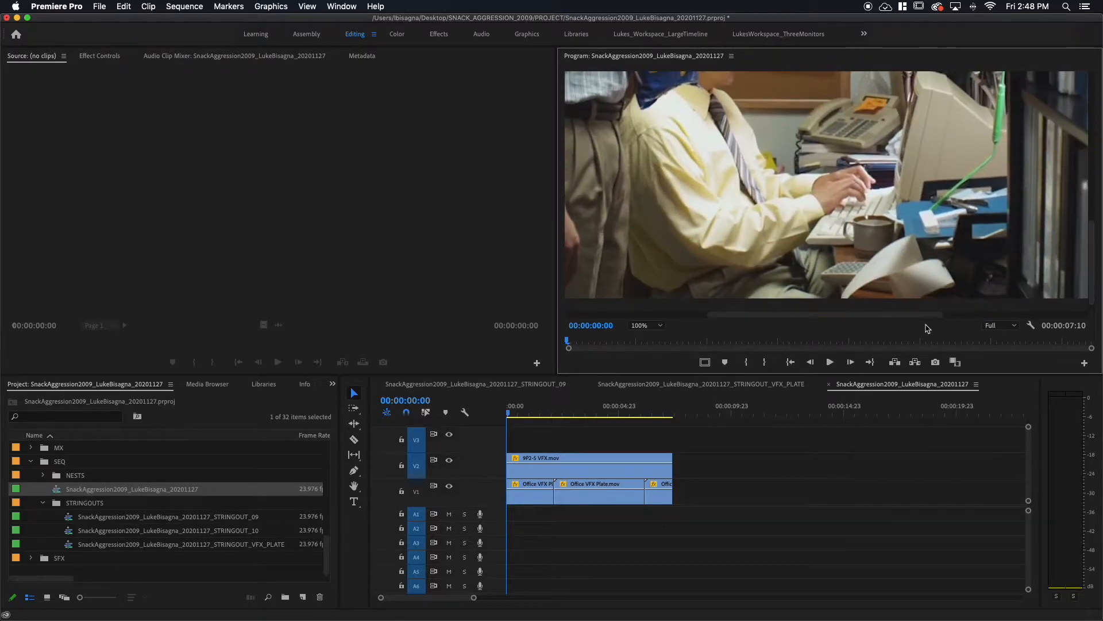
drag(915, 315, 972, 315)
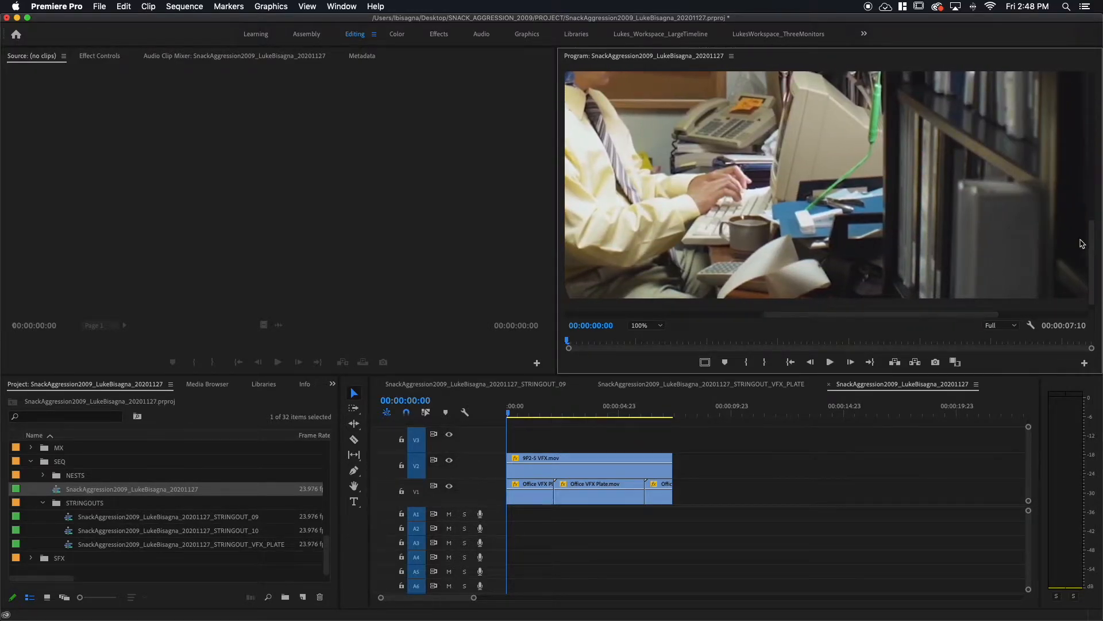
drag(1090, 244, 1094, 232)
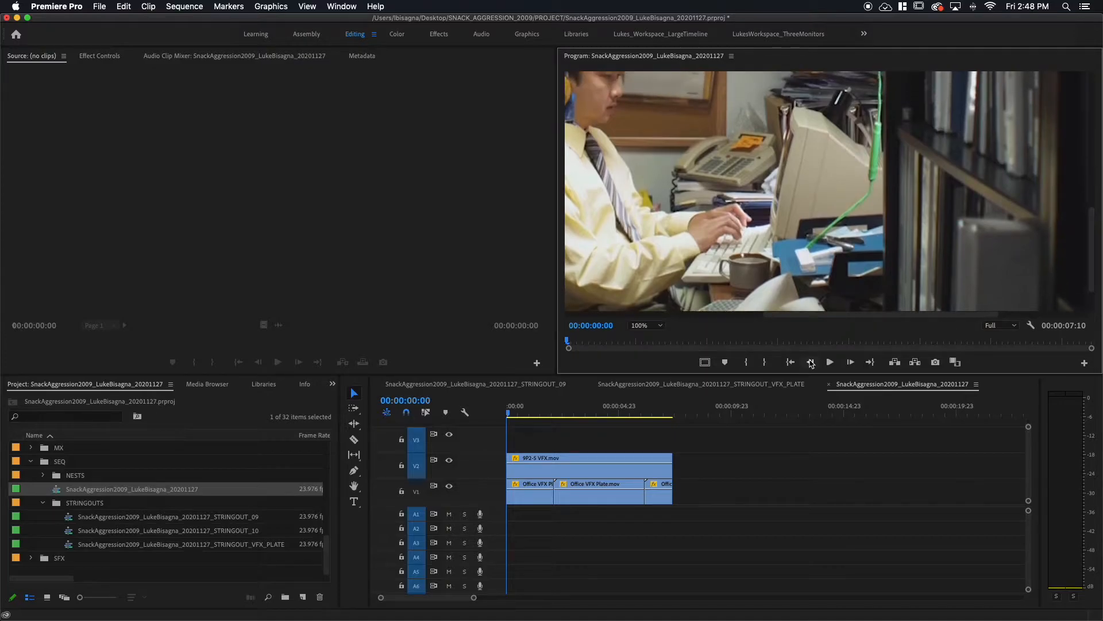
click(602, 476)
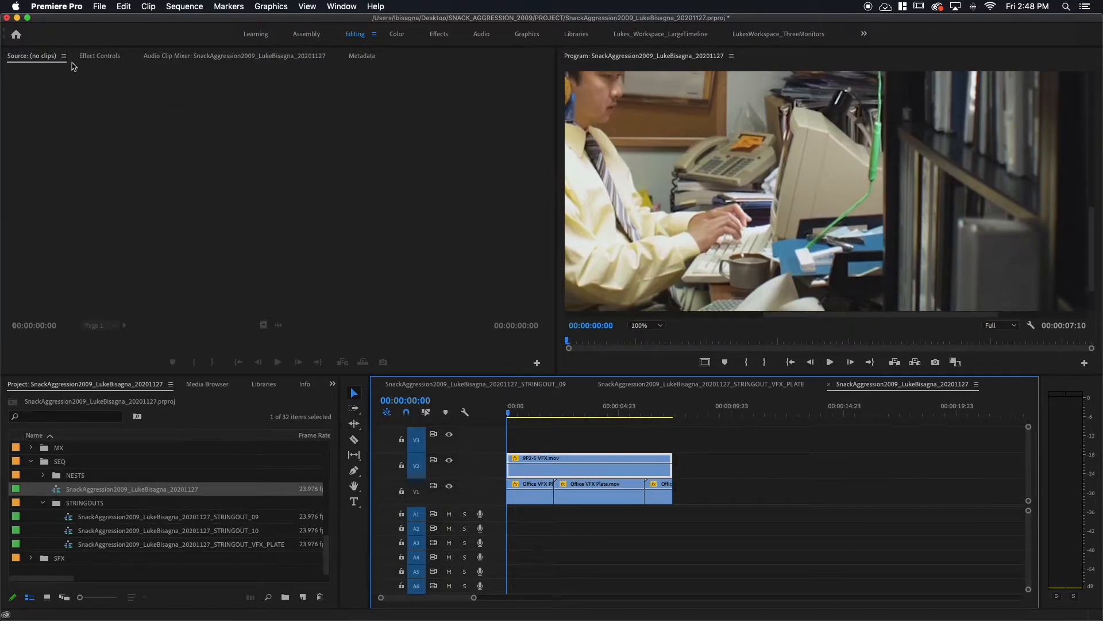
click(99, 57)
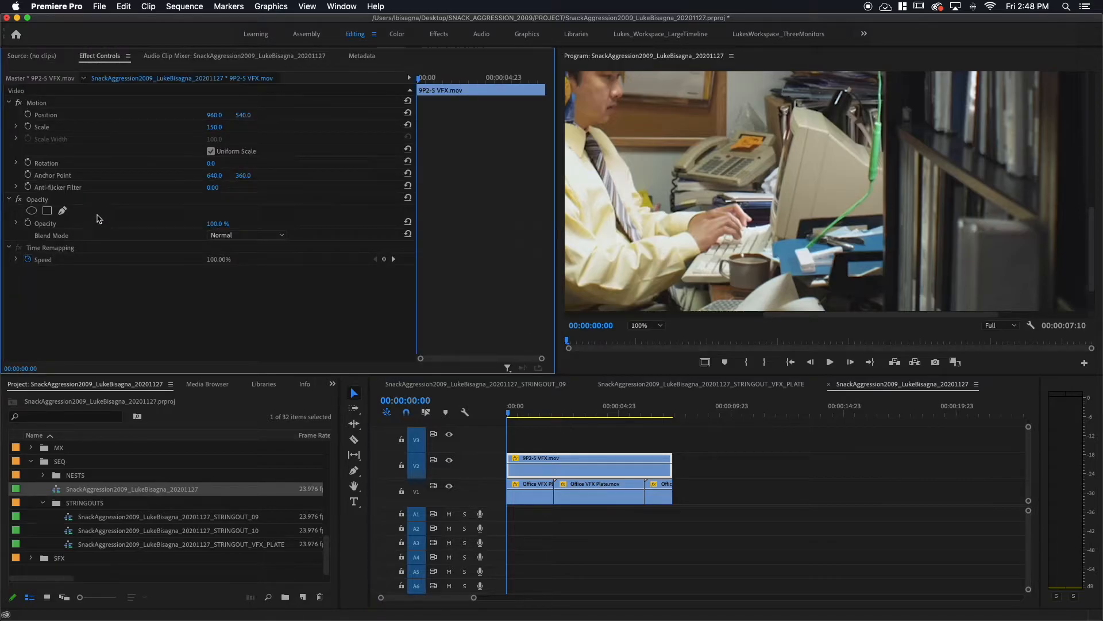
click(63, 212)
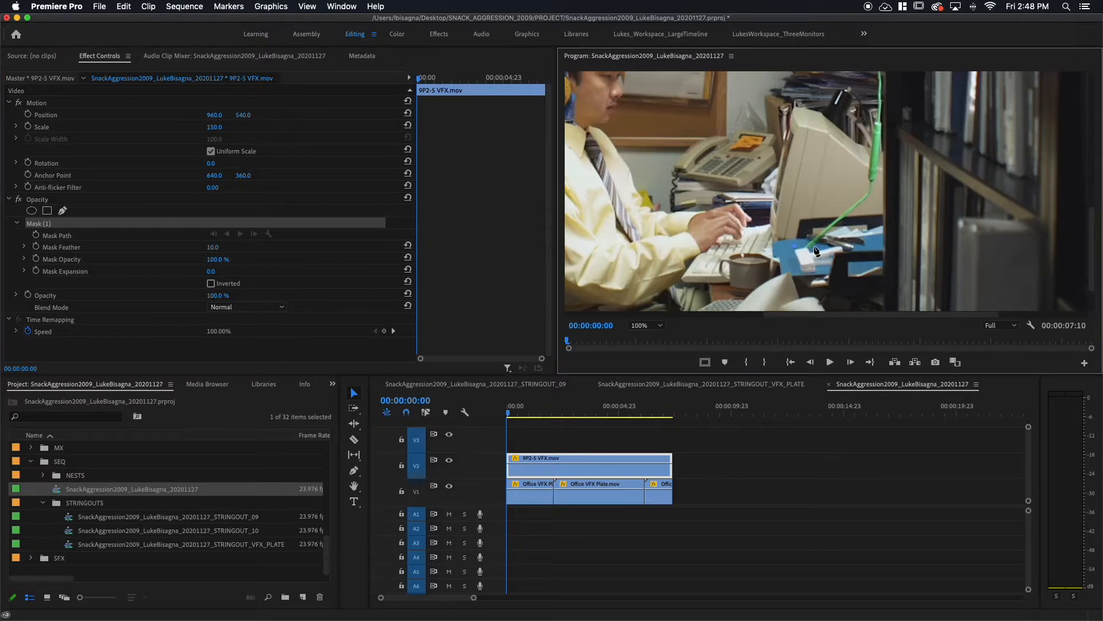
Step: Trace the mask path from the rod's lower end on the blue folders up its bookshelf side to above the paper stack
click(814, 246)
click(837, 239)
click(884, 155)
click(885, 77)
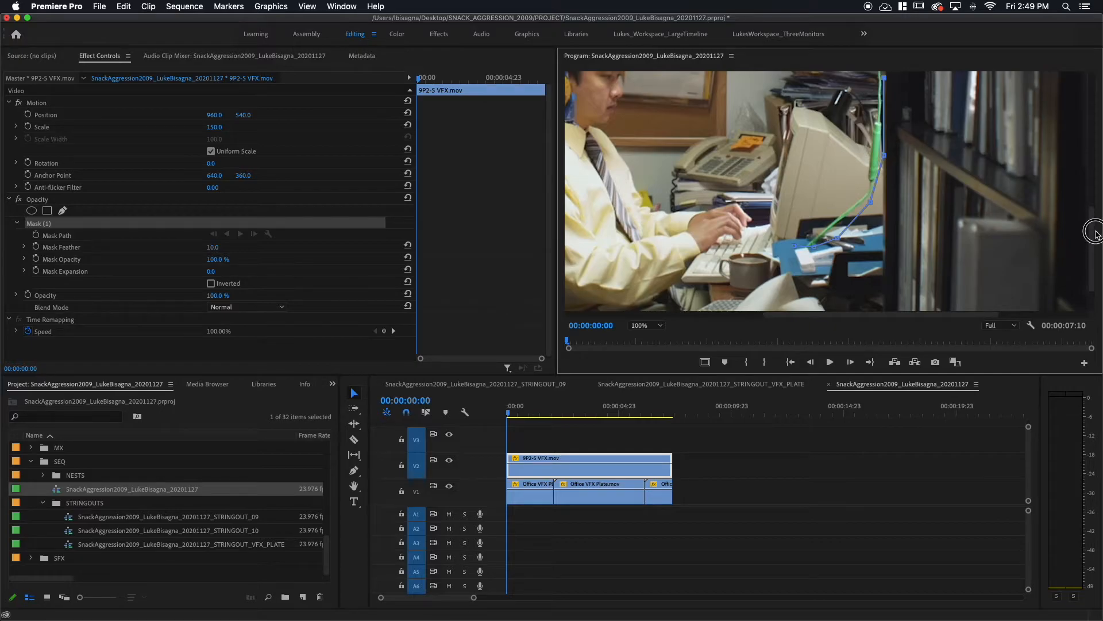
drag(1091, 223, 1090, 156)
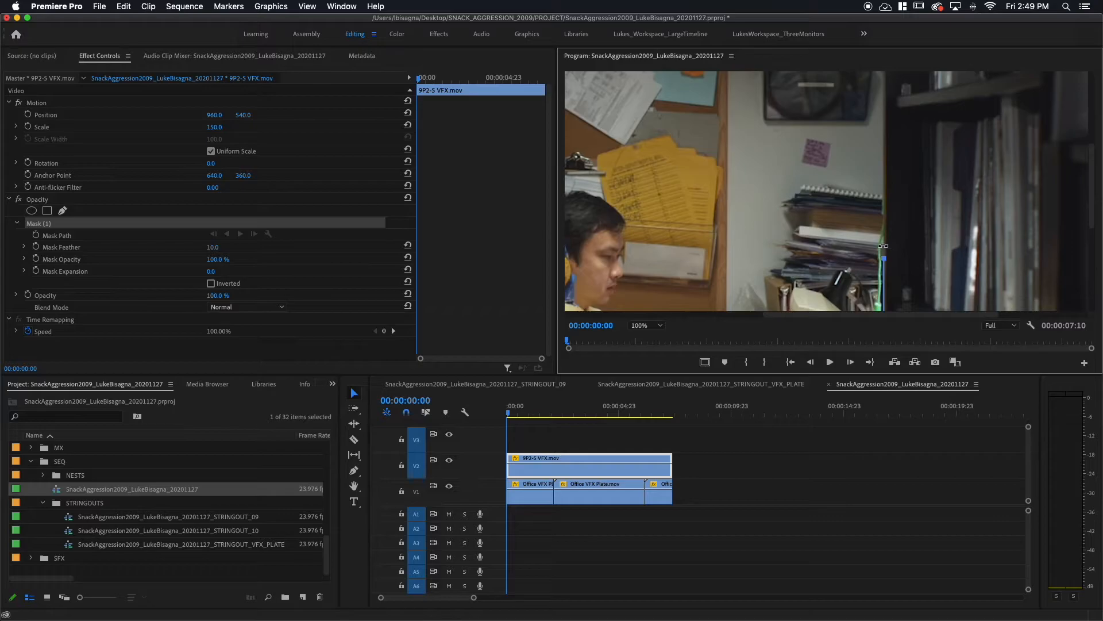
click(886, 227)
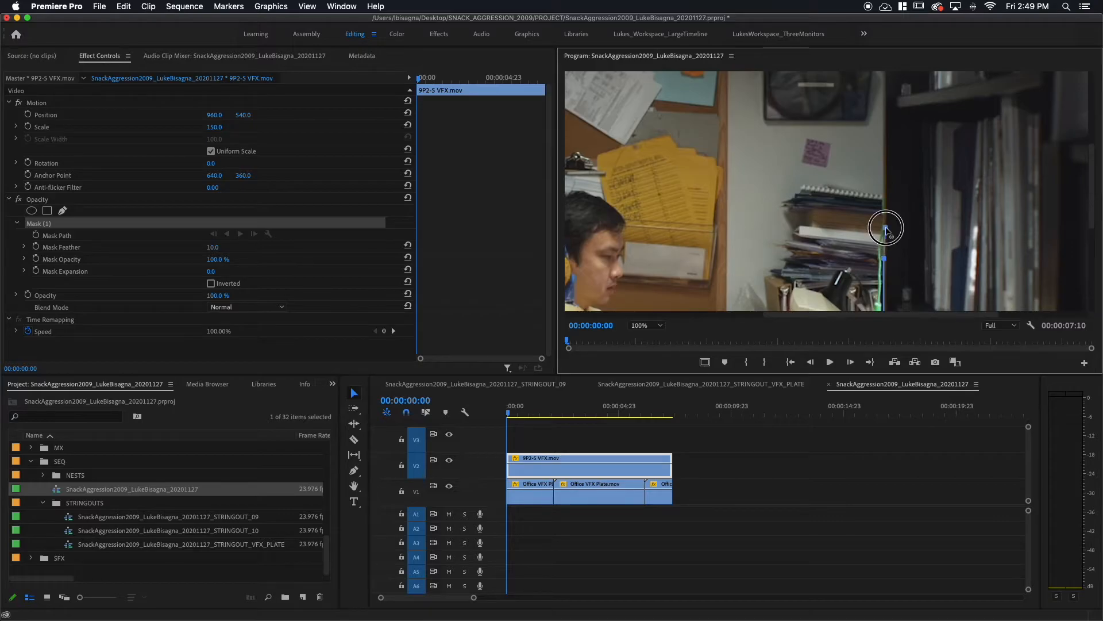
click(889, 175)
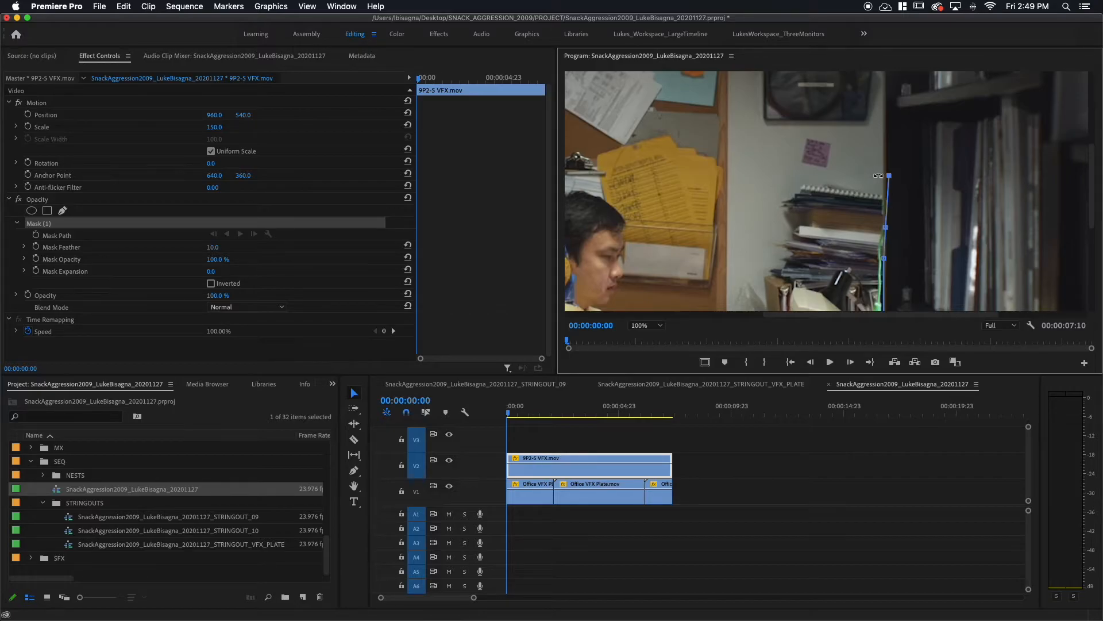
Step: Carry the mask path back down the computer side of the green rod and close it at the blue folders
drag(878, 176, 777, 207)
key(super+z)
click(647, 325)
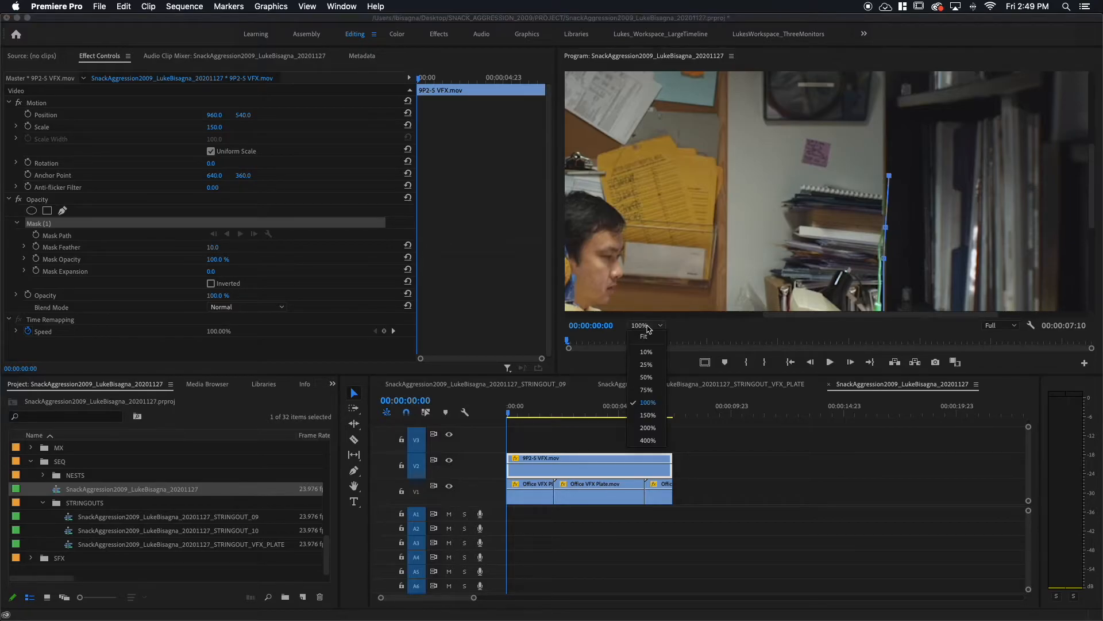
click(648, 416)
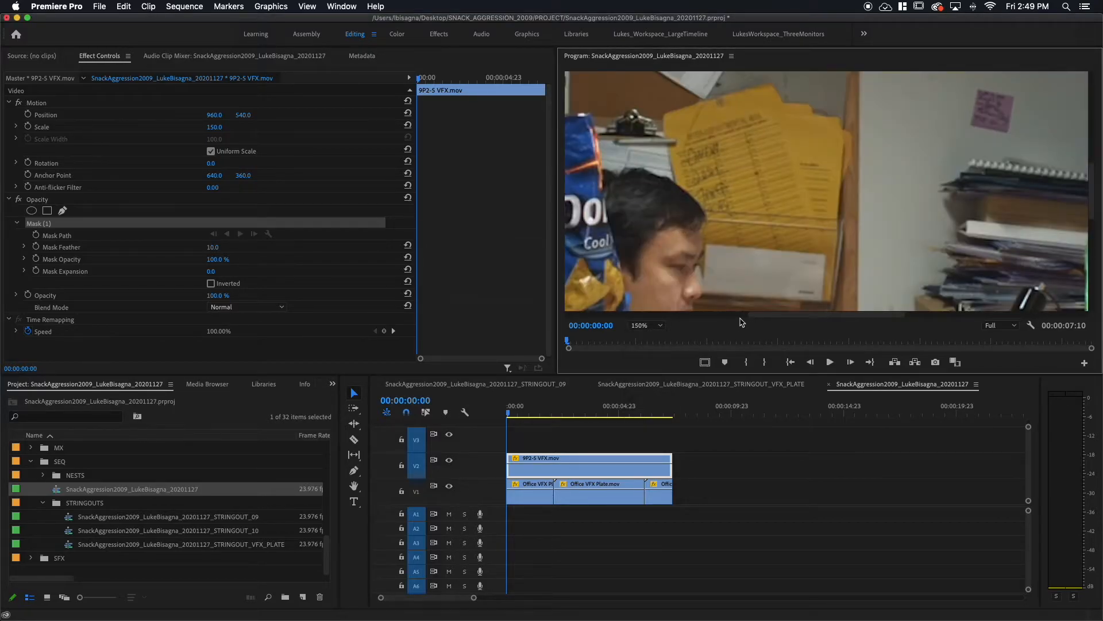
drag(755, 317, 850, 311)
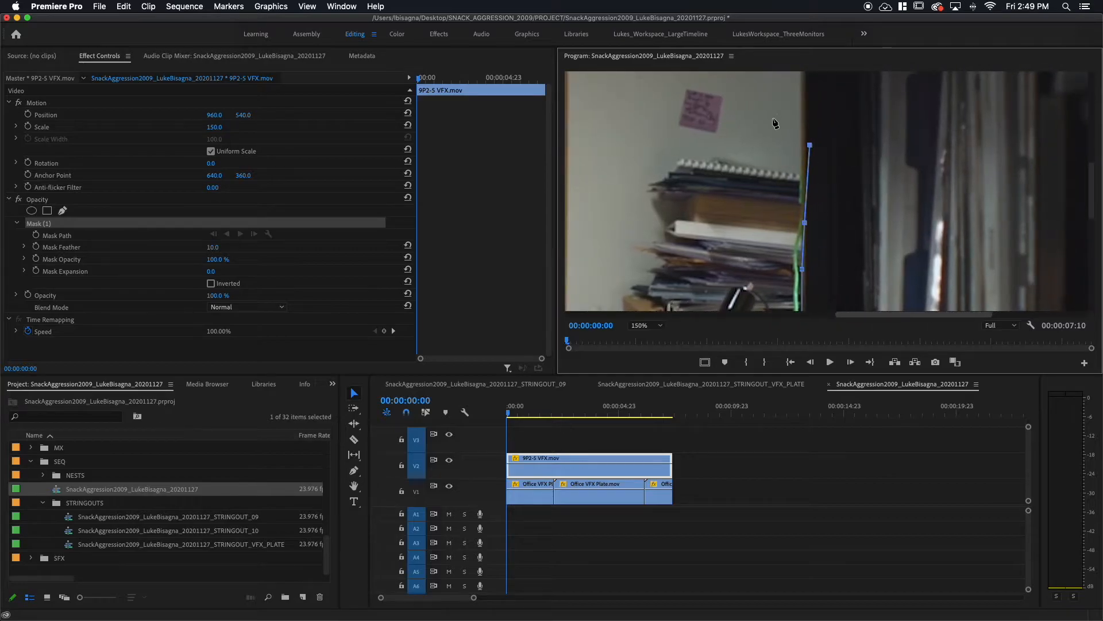
click(779, 146)
click(771, 284)
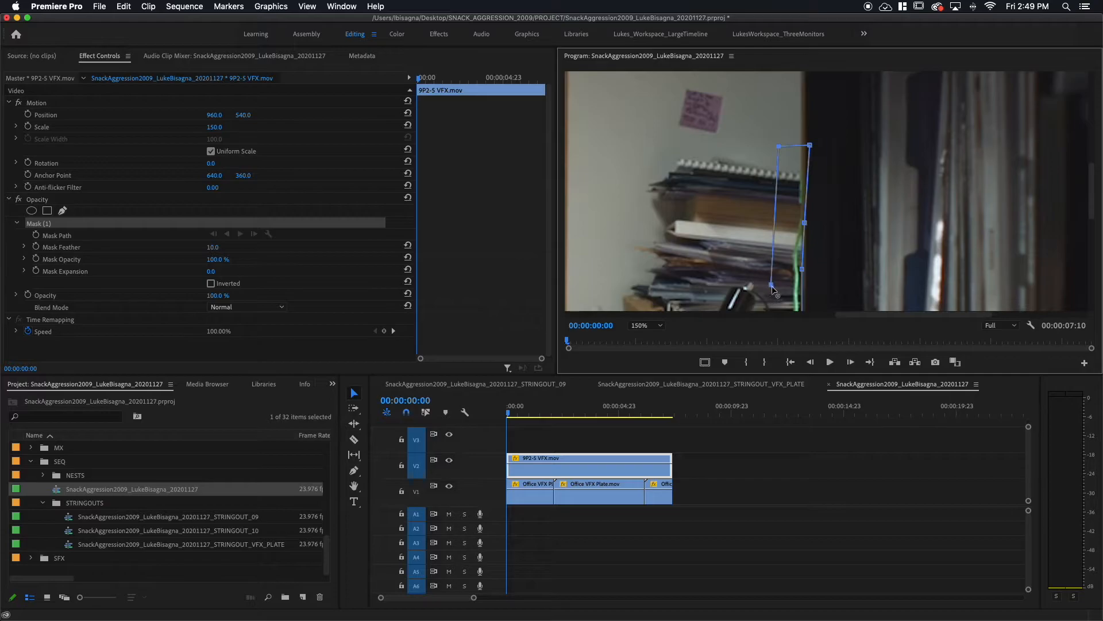
drag(1094, 198, 1096, 253)
click(763, 136)
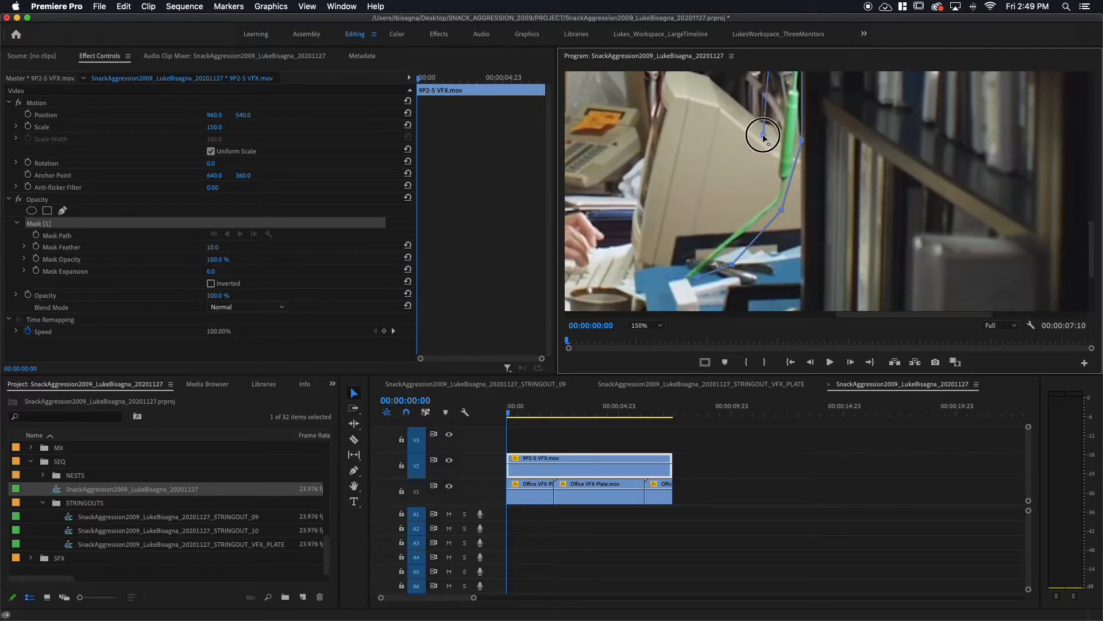
click(758, 192)
click(667, 277)
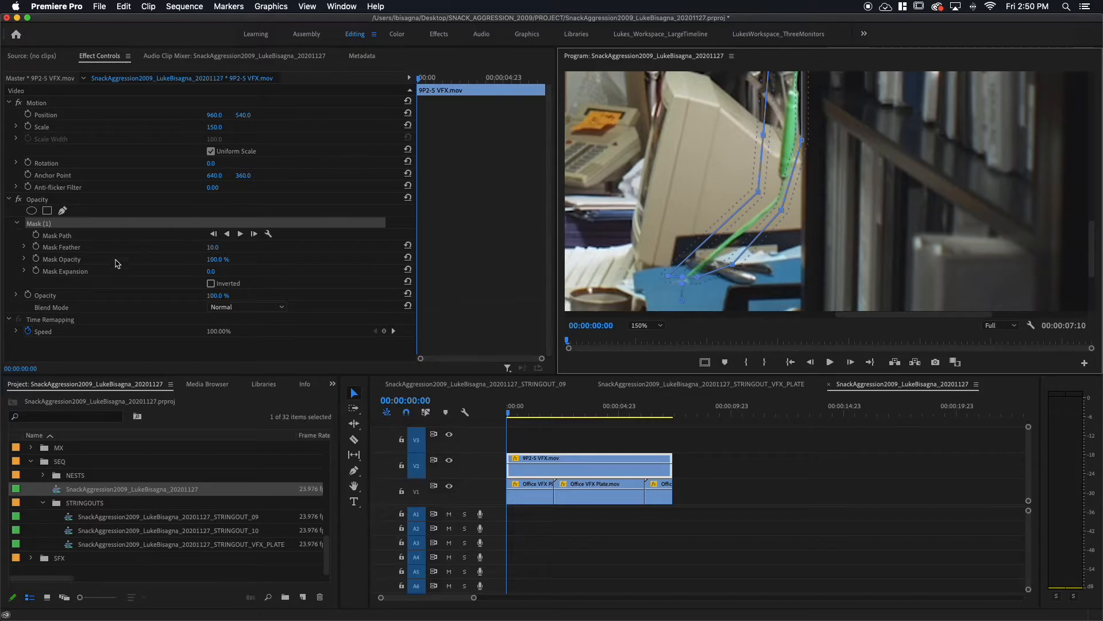
Step: Invert the opacity mask and check the full frame with the mask outline hidden
click(211, 283)
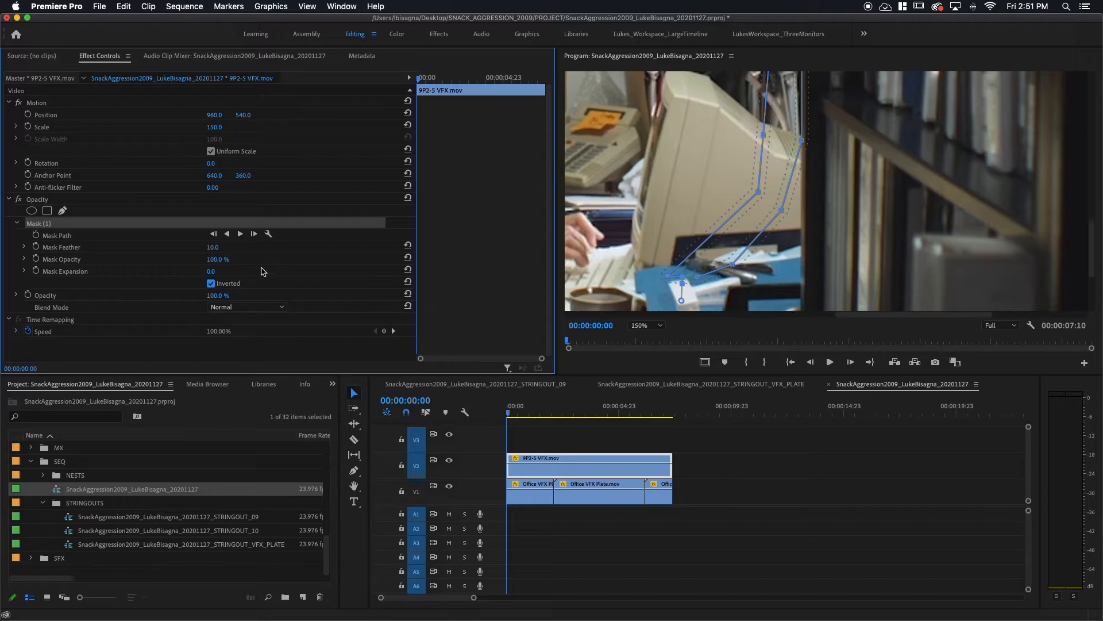
click(658, 325)
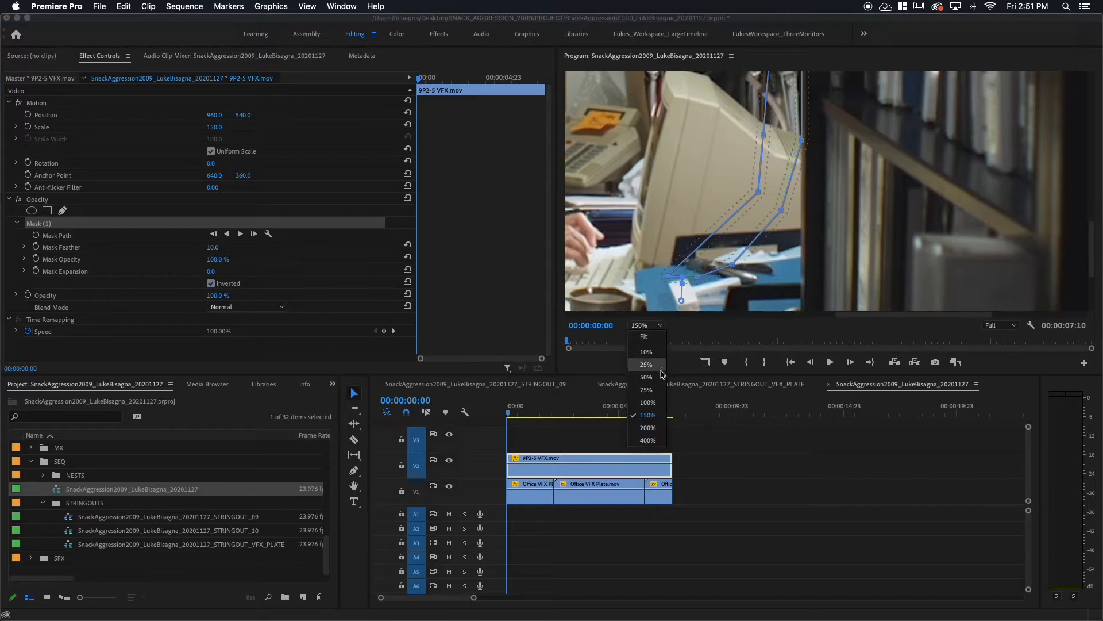
click(644, 336)
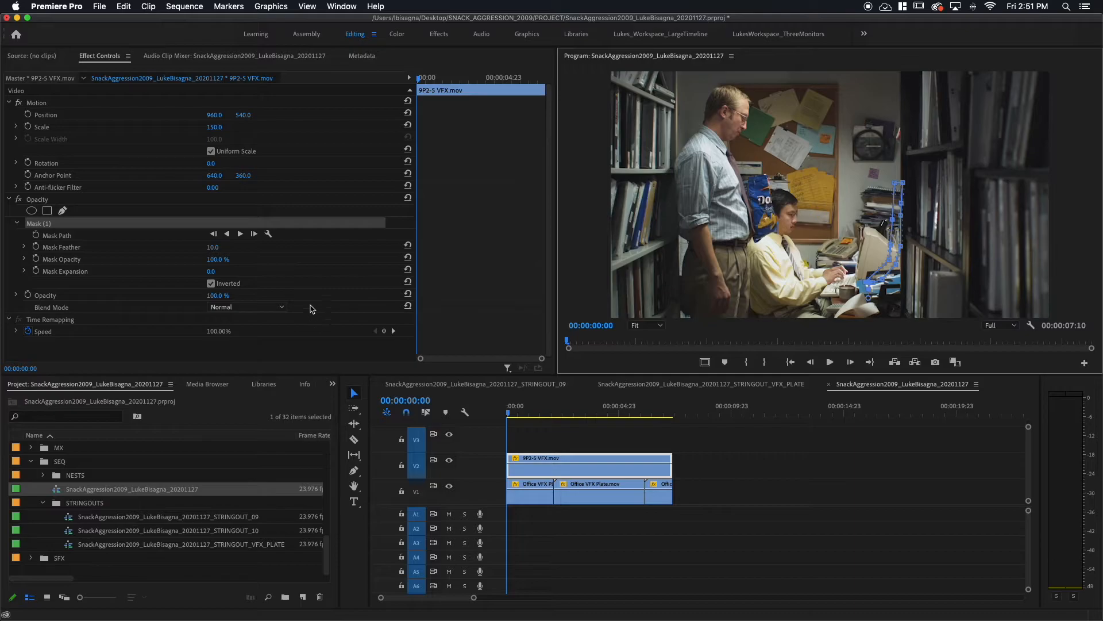
click(72, 201)
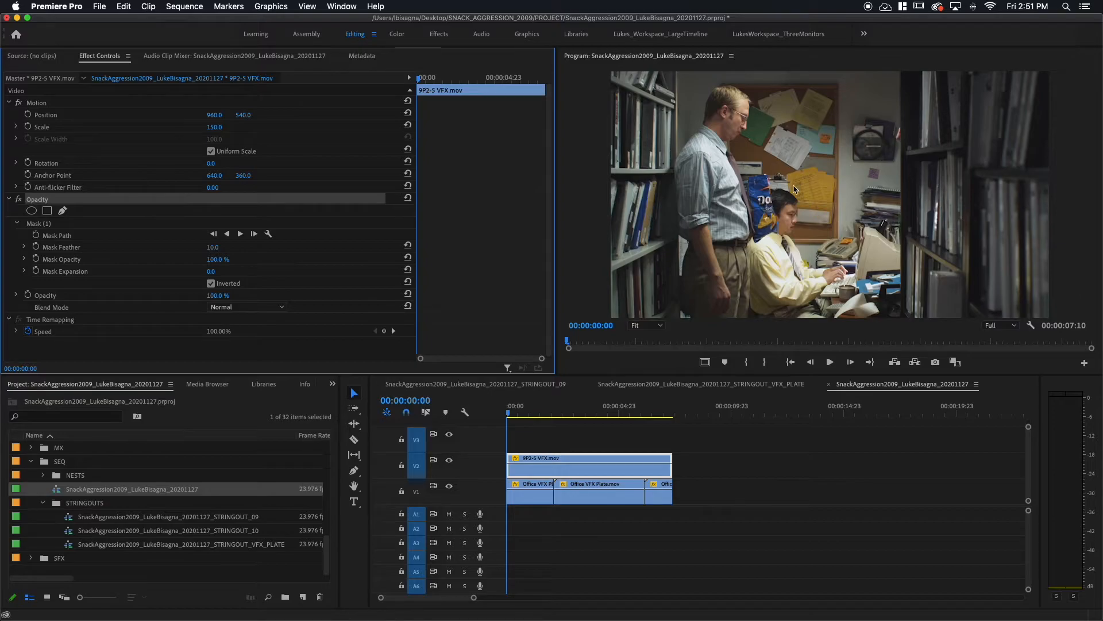
Step: Extend the mask's two upper points upward along the bookshelf edge to enclose the hand showing beside the wall fan
click(39, 223)
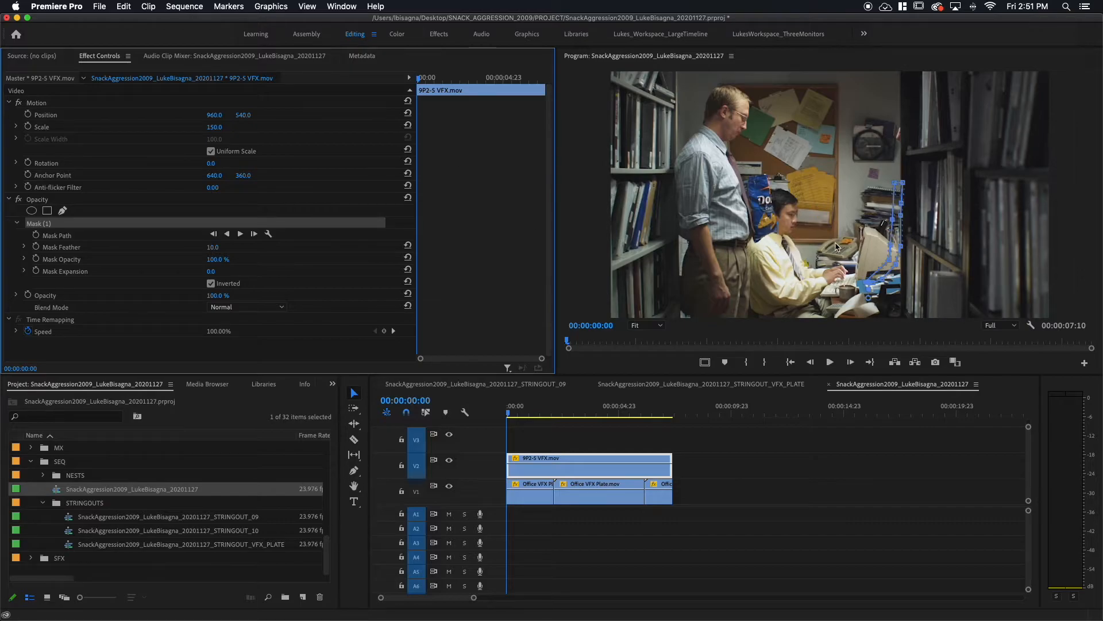
click(643, 326)
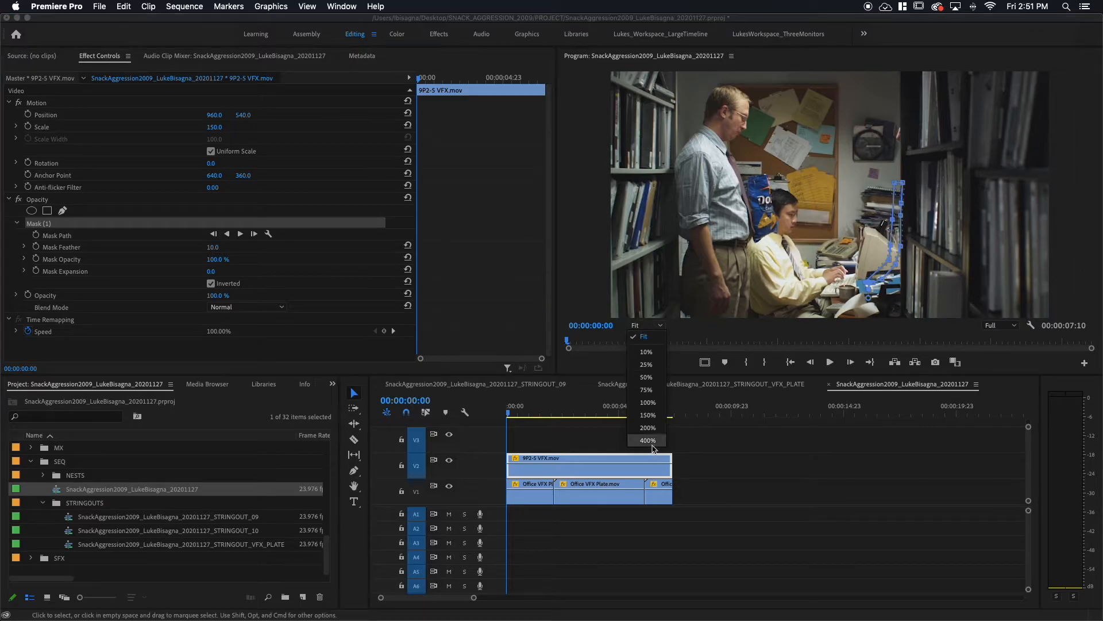
click(653, 403)
scroll(1092, 179, up, 3)
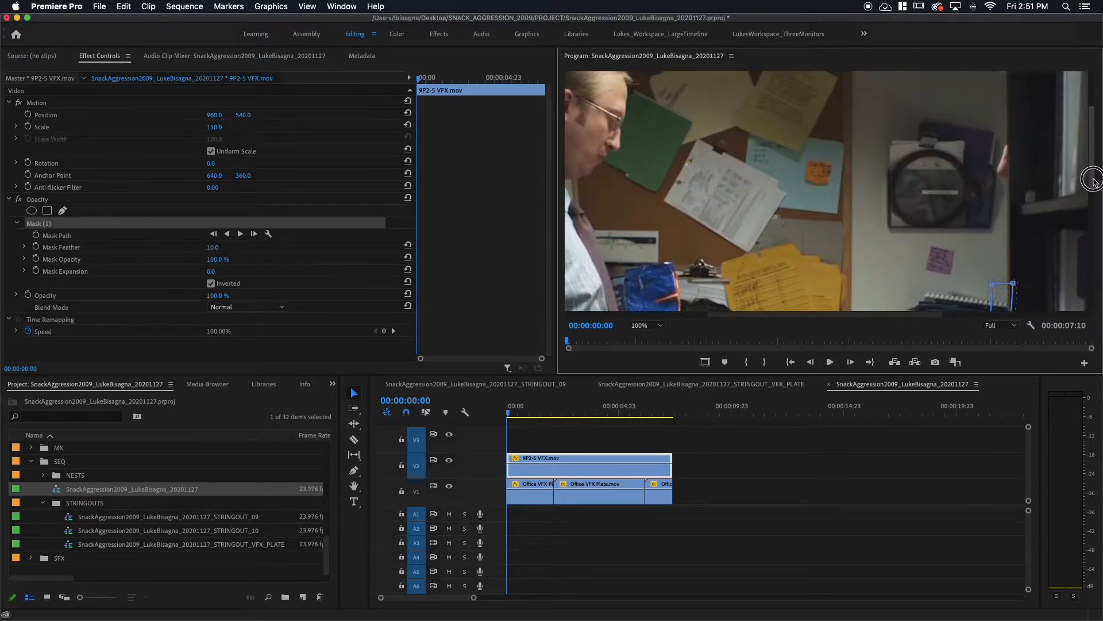
scroll(1092, 179, down, 2)
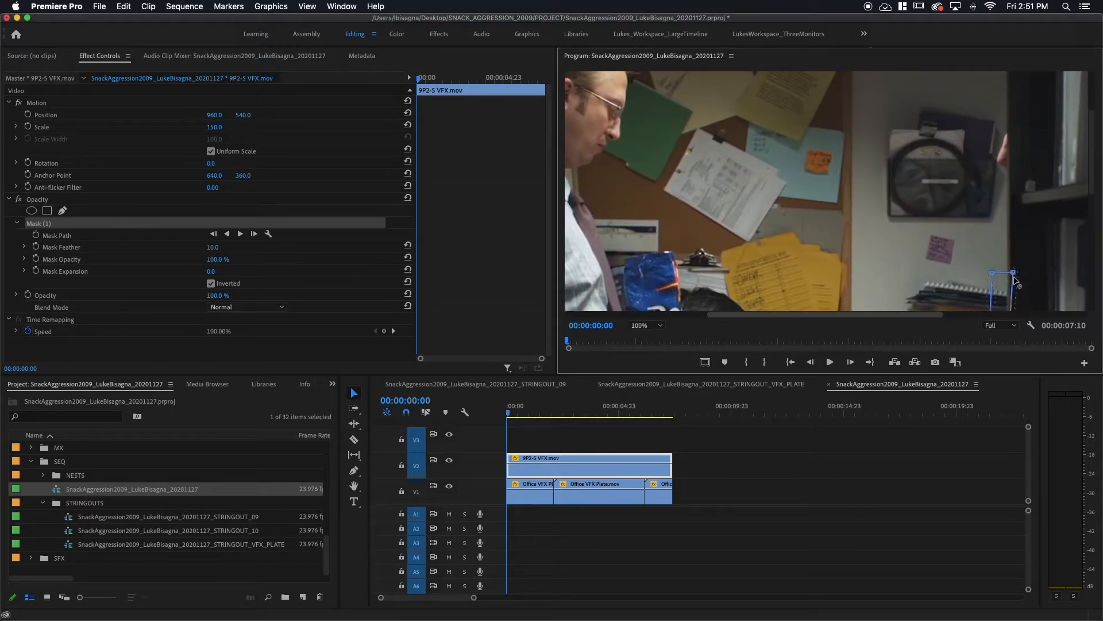
drag(1014, 274, 1014, 115)
drag(990, 275, 989, 115)
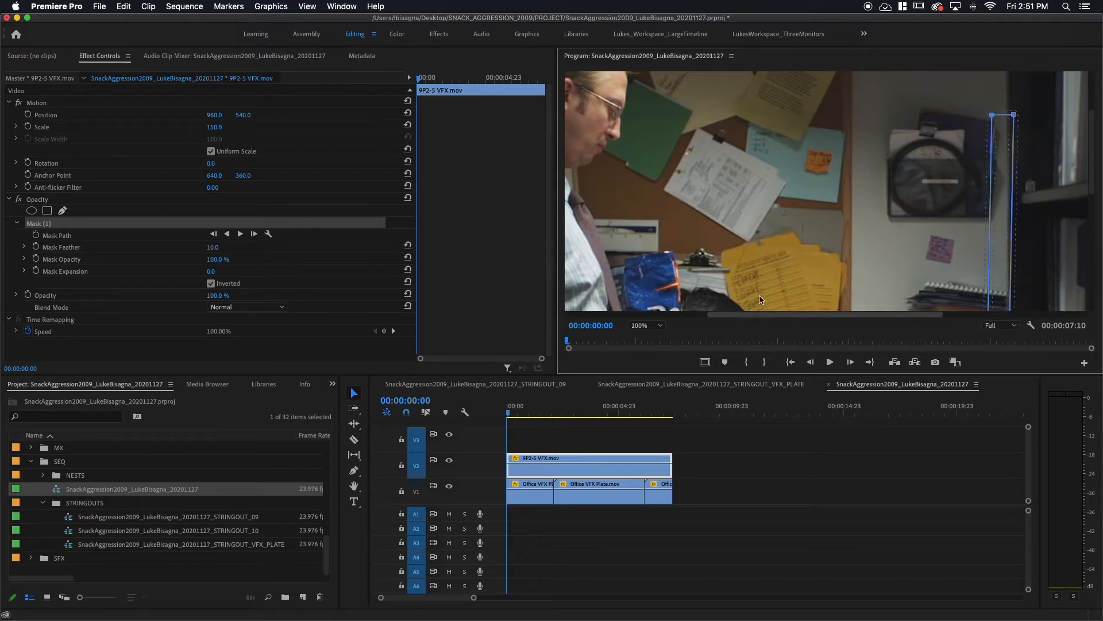
click(645, 325)
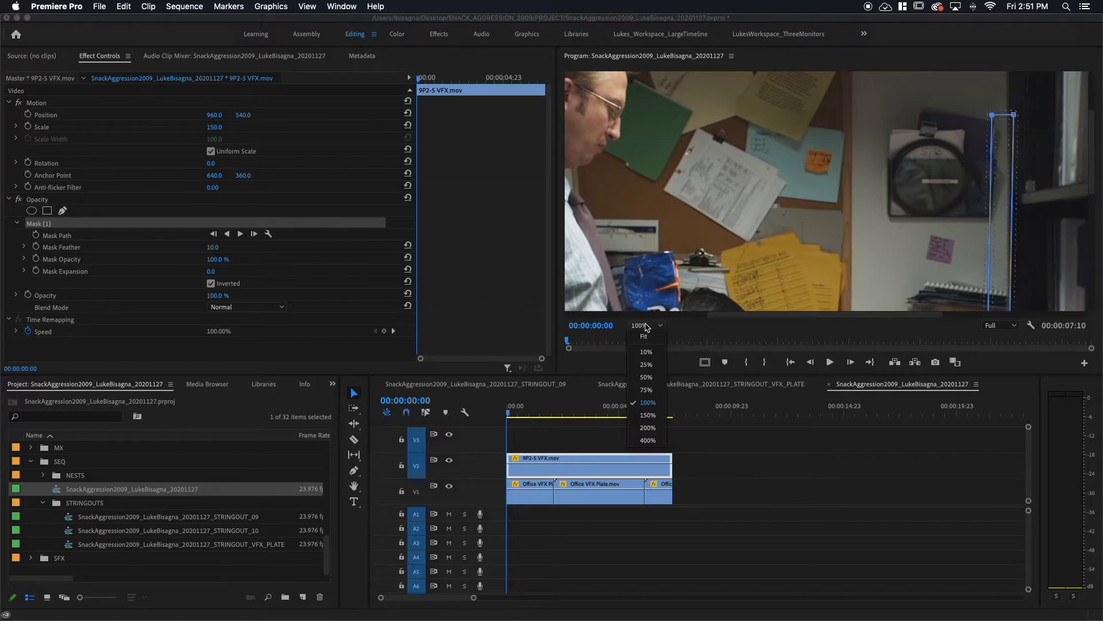
click(644, 336)
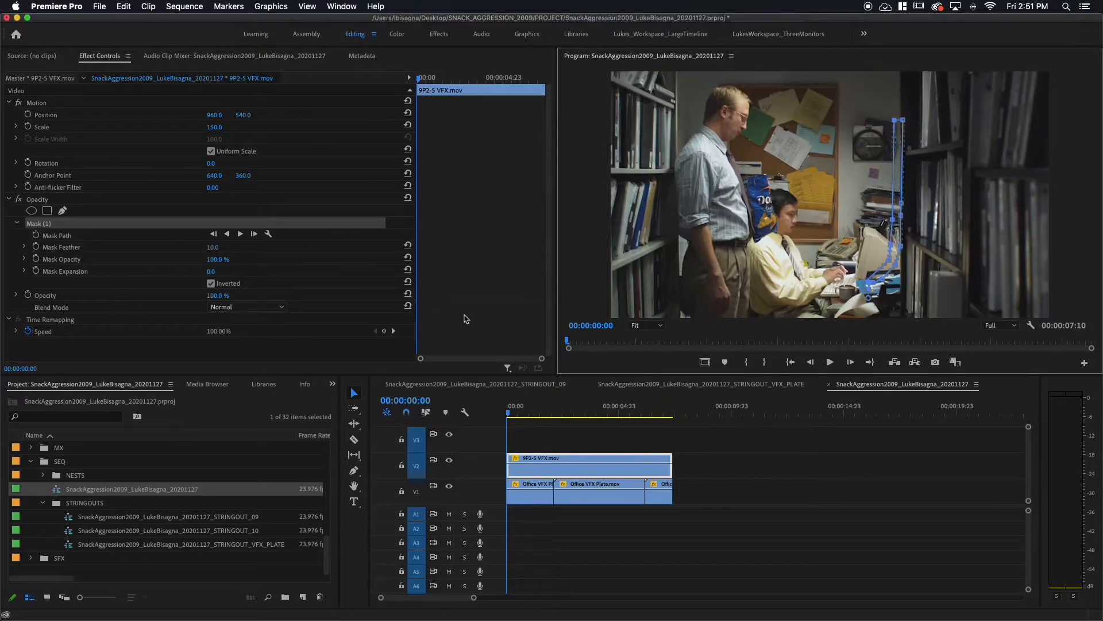
Step: Hide the mask outline and examine the composite from the start to 00:00:05:22, checking the final stretch frame by frame
click(51, 201)
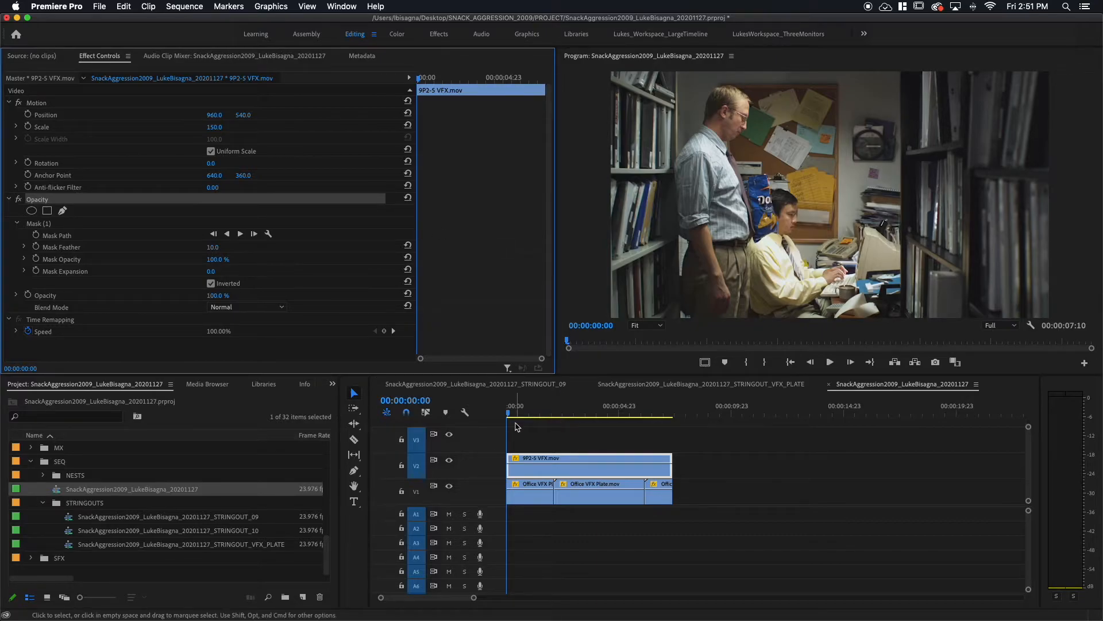
drag(509, 418, 637, 428)
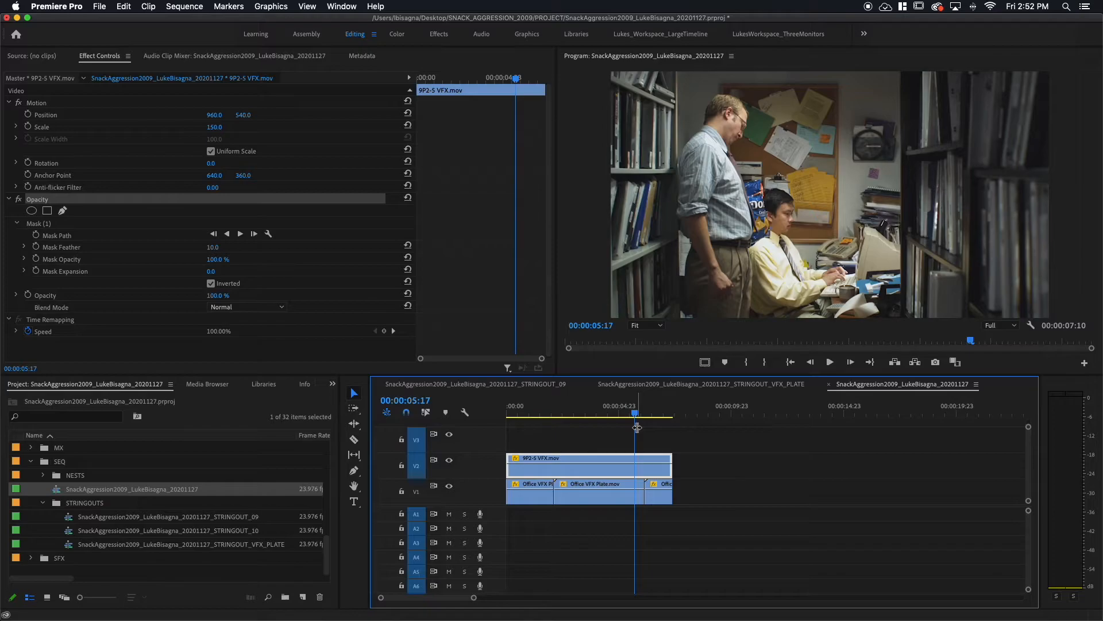
key(Right)
key(Right)
key(Right)
key(Right)
key(Right)
key(Right)
key(Right)
key(Right)
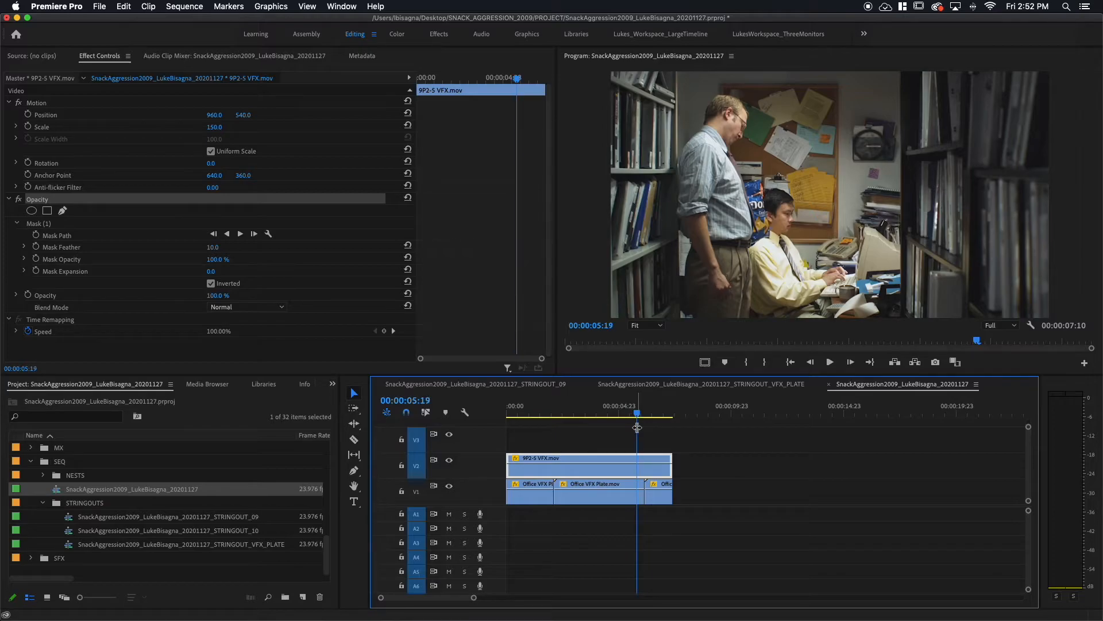
key(Left)
key(Left)
key(Left)
key(Left)
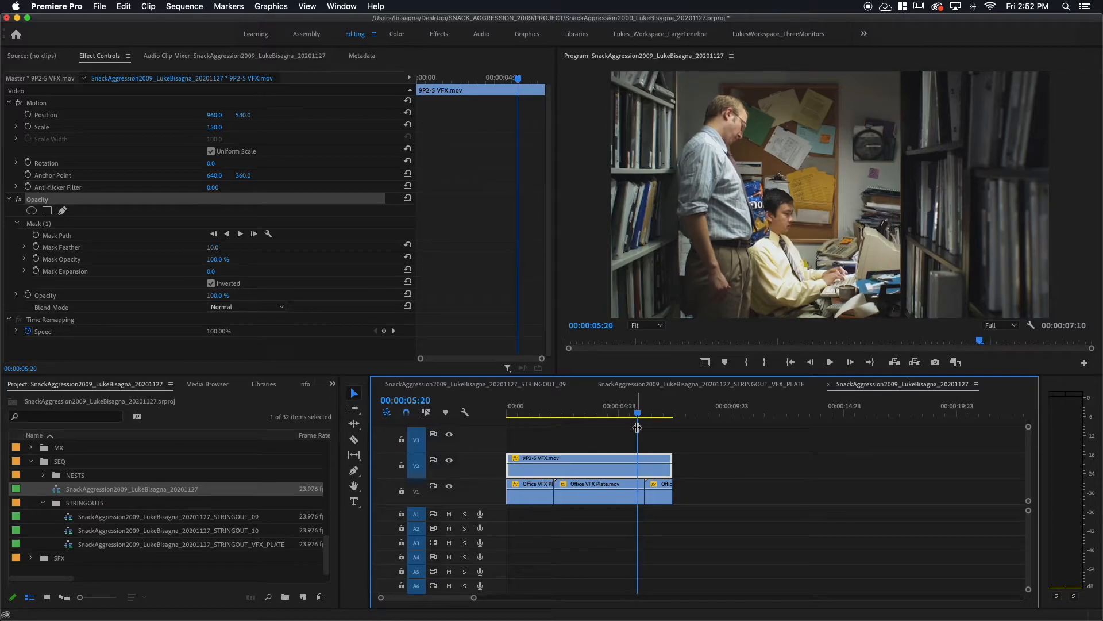
key(Right)
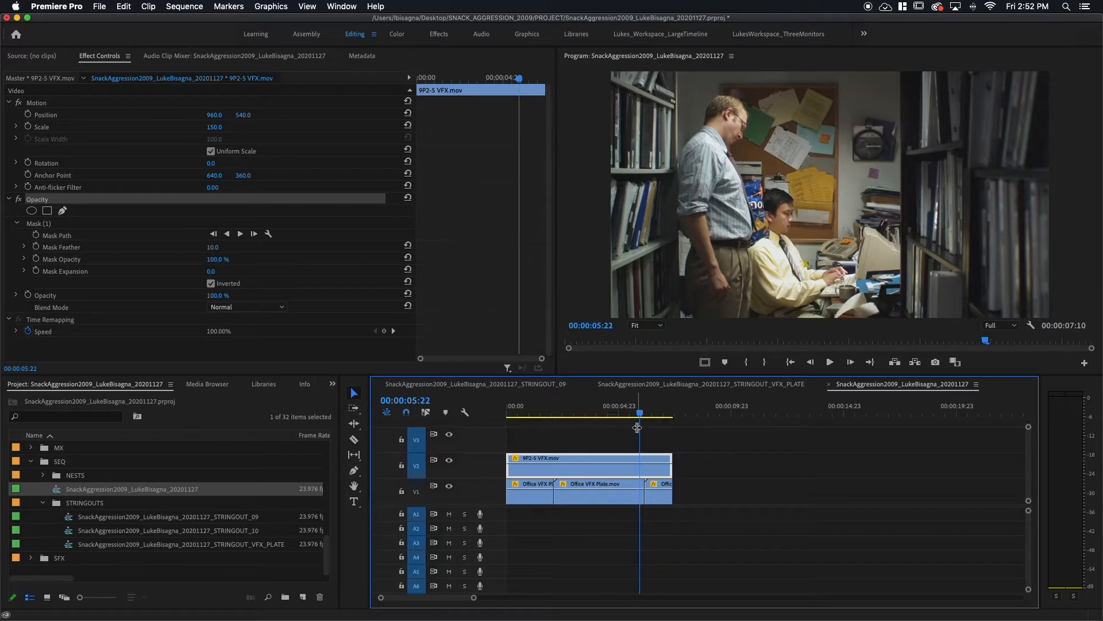
Step: Examine the composite frame by frame around 00:00:05:18 to 00:00:05:22, looking for where the hand and rod start moving beyond the mask
key(Left)
key(Left)
key(Left)
key(Left)
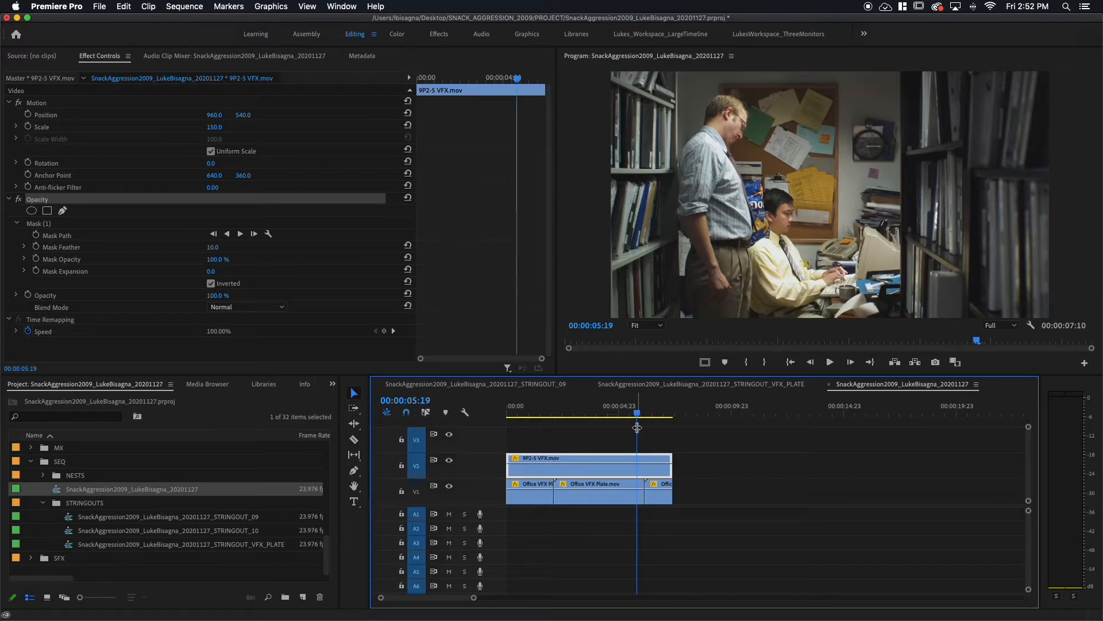
key(Right)
key(Right)
key(Right)
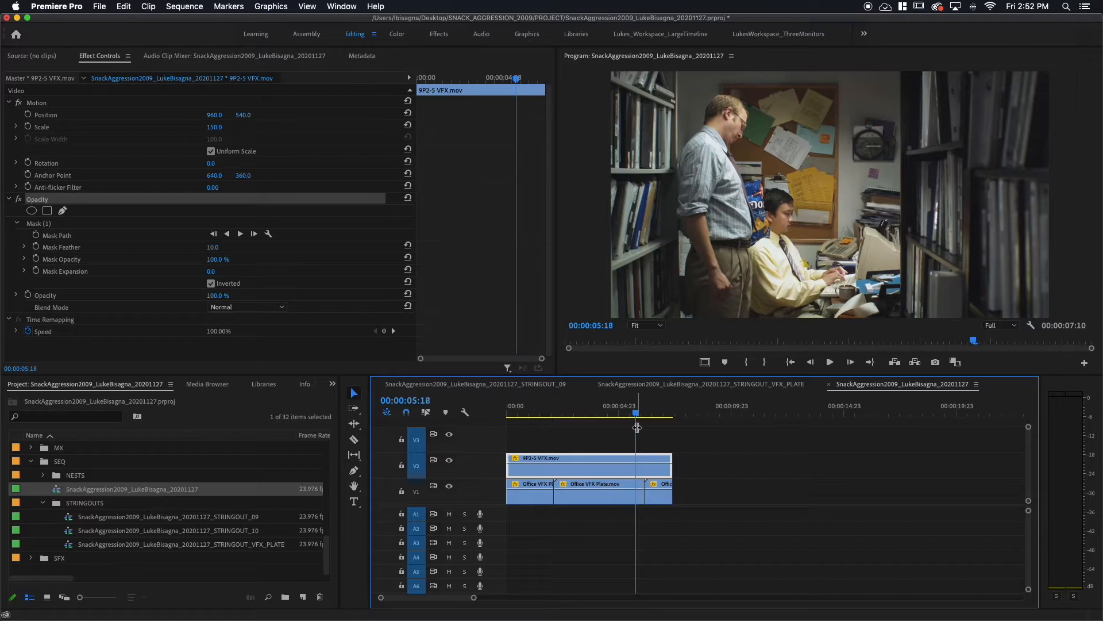
key(Right)
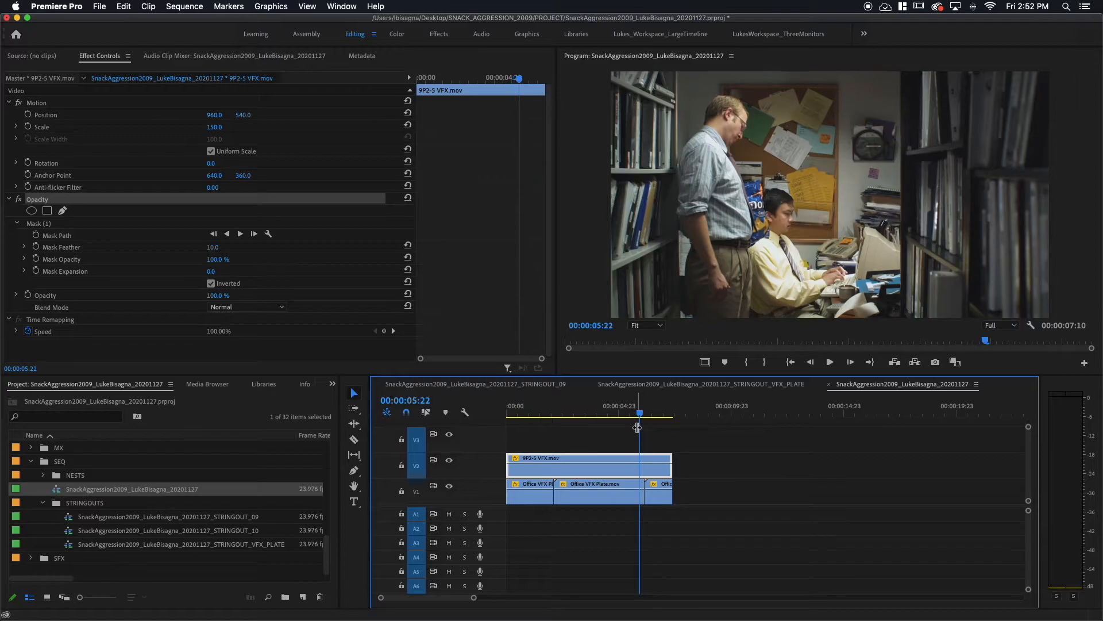
key(Left)
key(Left)
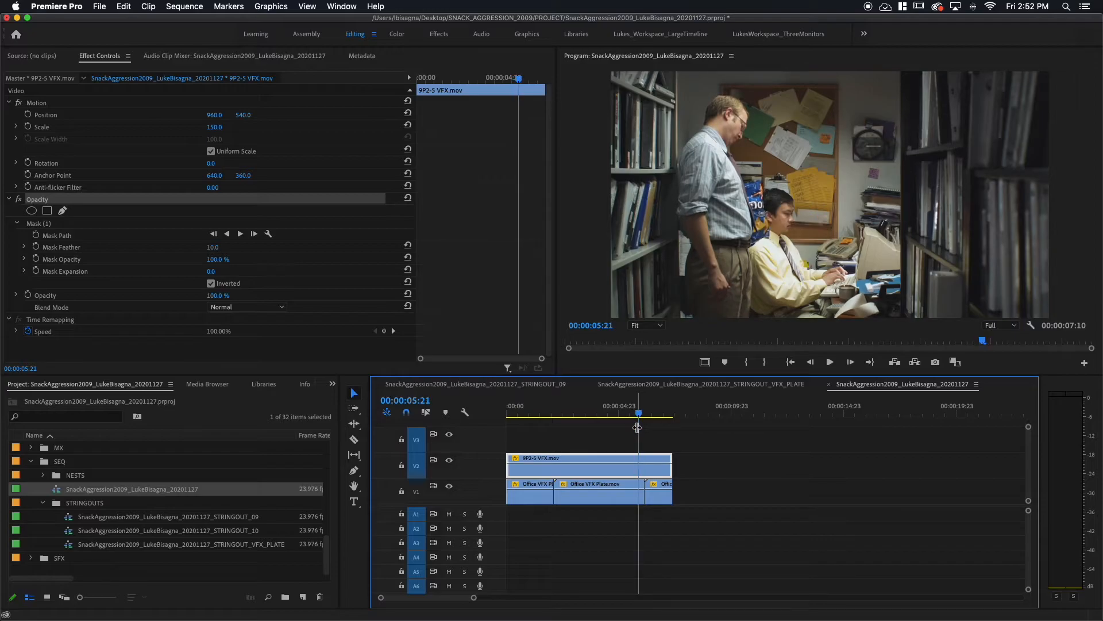
key(Left)
key(Left)
key(Right)
key(Right)
key(Right)
key(Left)
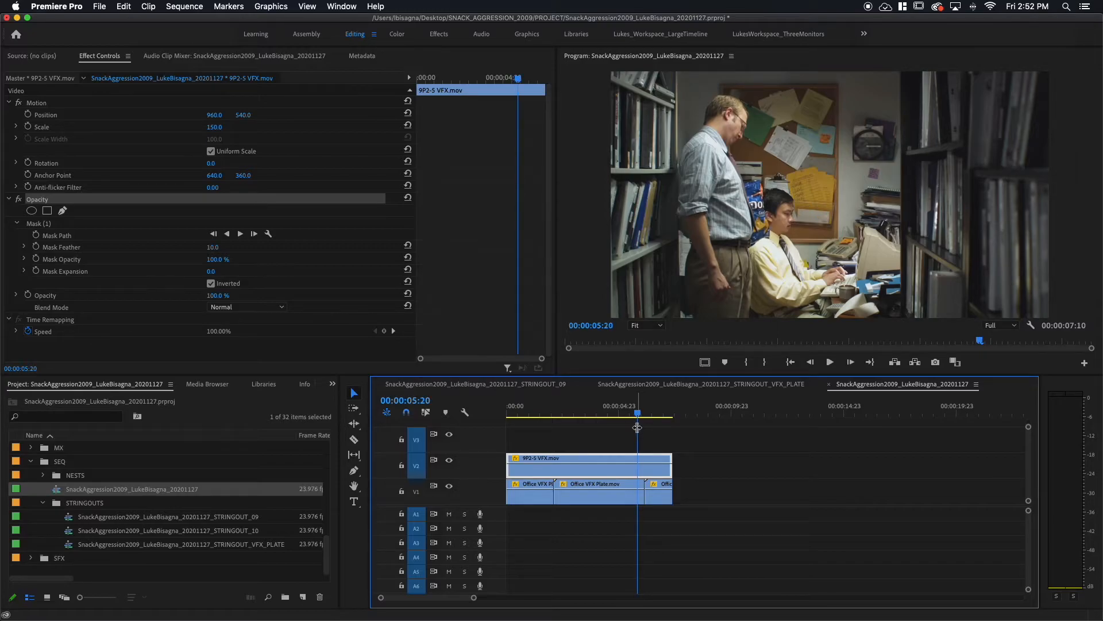
Step: Start keyframing the Mask Path of the opacity mask at 00:00:05:17
key(Left)
key(Left)
key(Left)
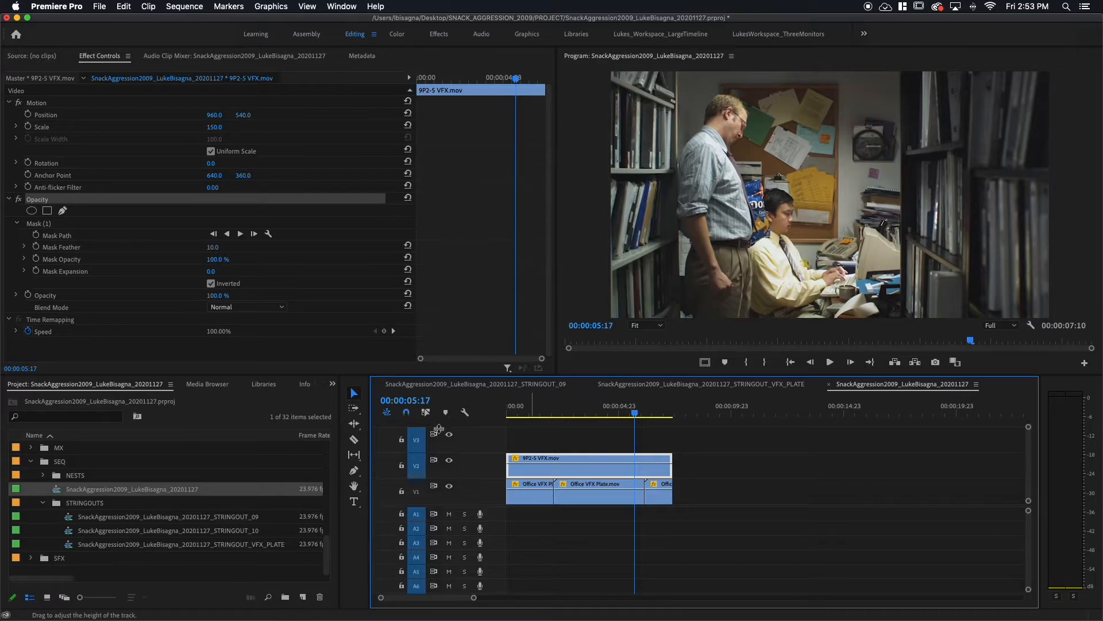
click(35, 235)
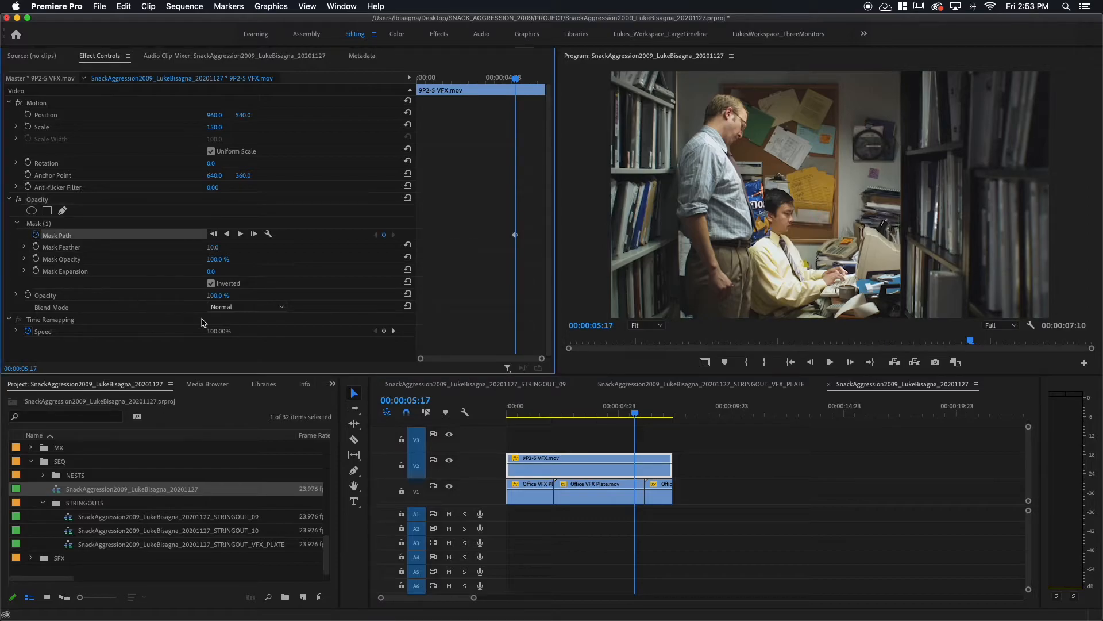
Step: At 00:00:05:22, shift the mask's upper fan-side point toward the wall fan to cover the hand, working at 100% zoom
key(Right)
key(Right)
key(Right)
key(Right)
key(Right)
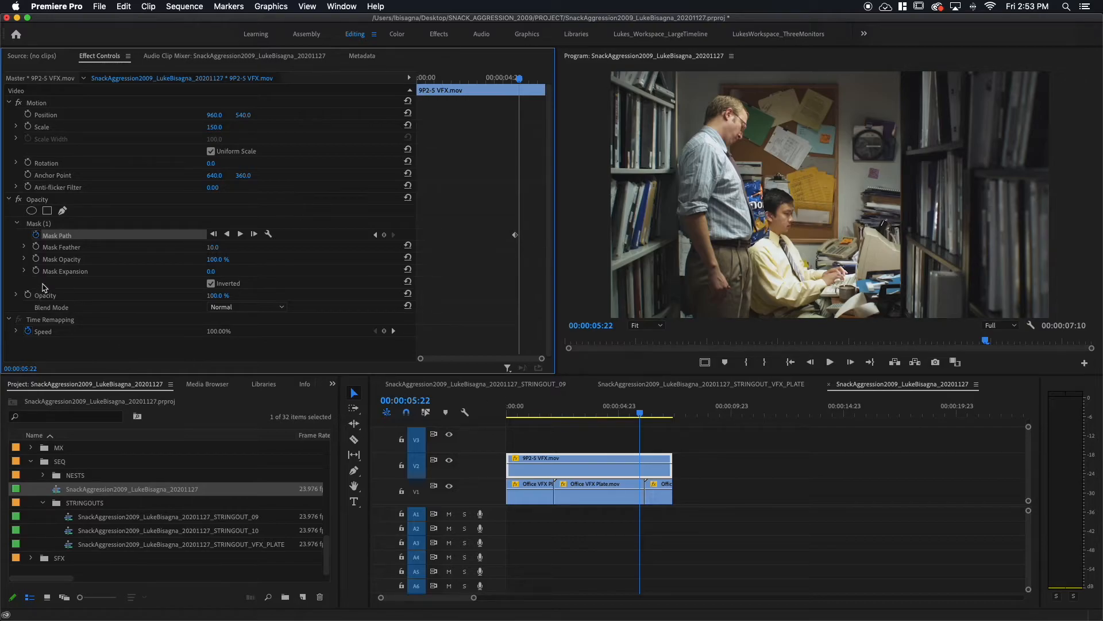
click(35, 225)
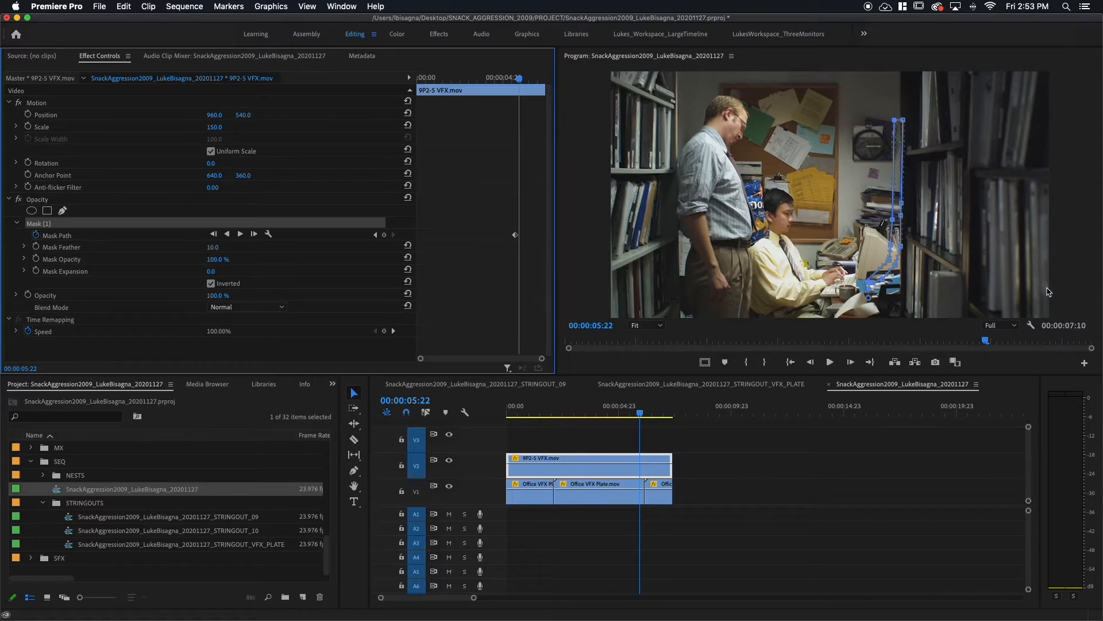
click(660, 326)
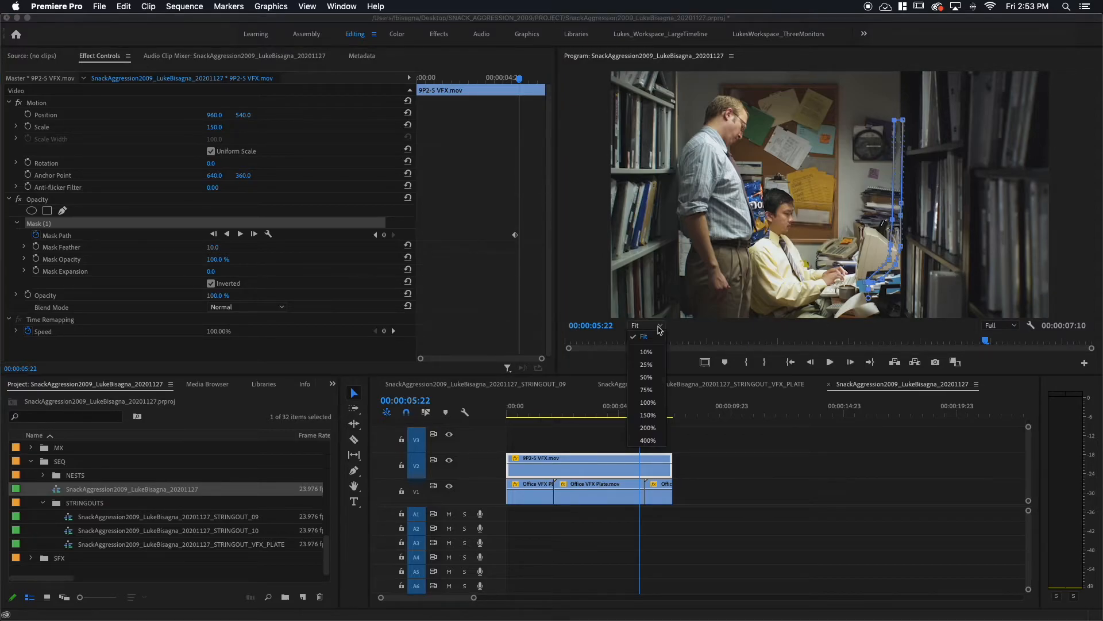
click(648, 402)
drag(1092, 220, 1084, 156)
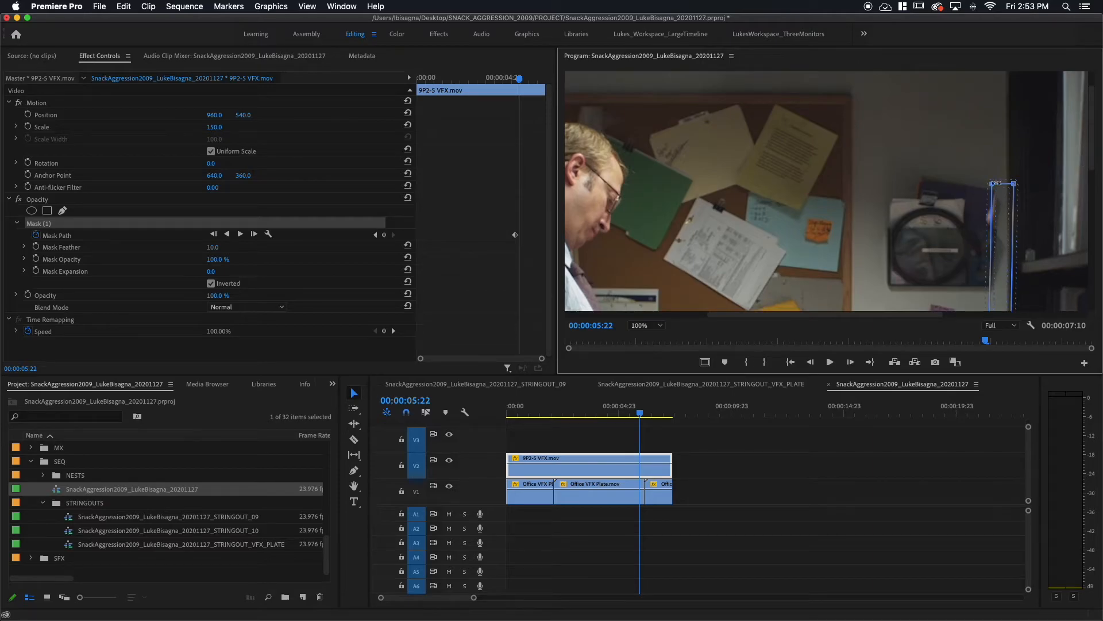
drag(990, 183, 976, 184)
Step: Move the mask's lower points outward across the computer monitor and blue folders to cover the rod at 00:00:05:22
drag(1095, 168, 1094, 290)
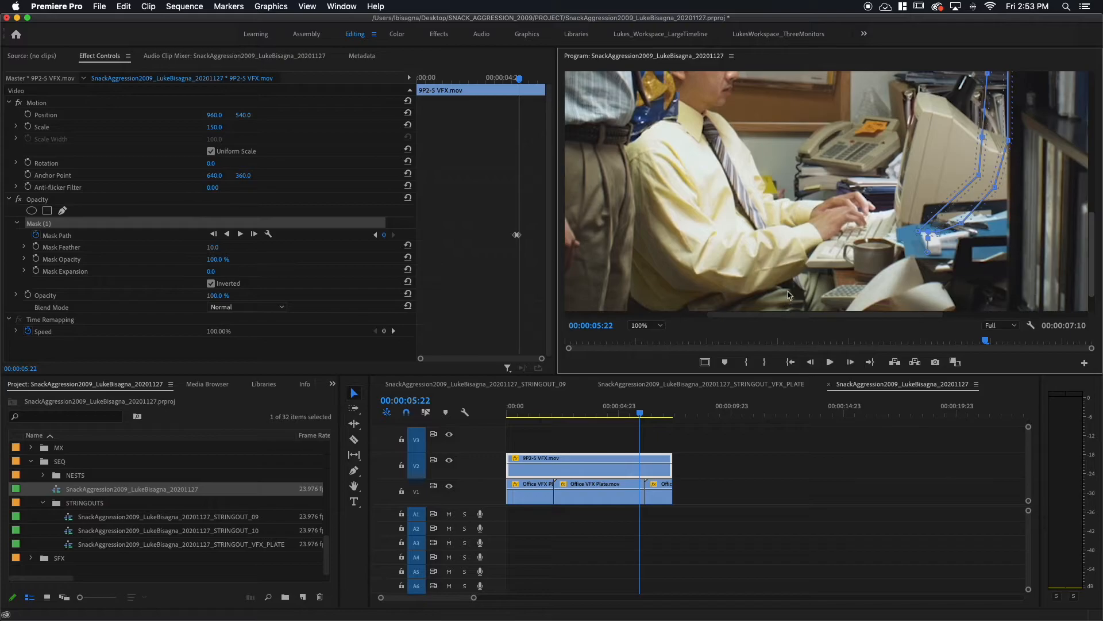
click(35, 201)
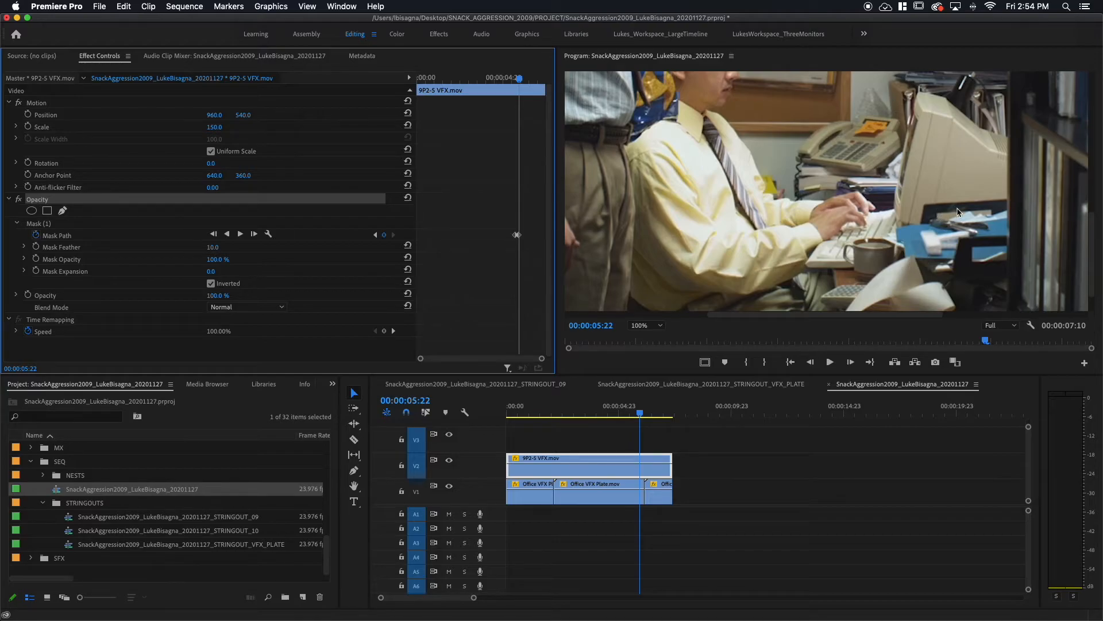
click(36, 225)
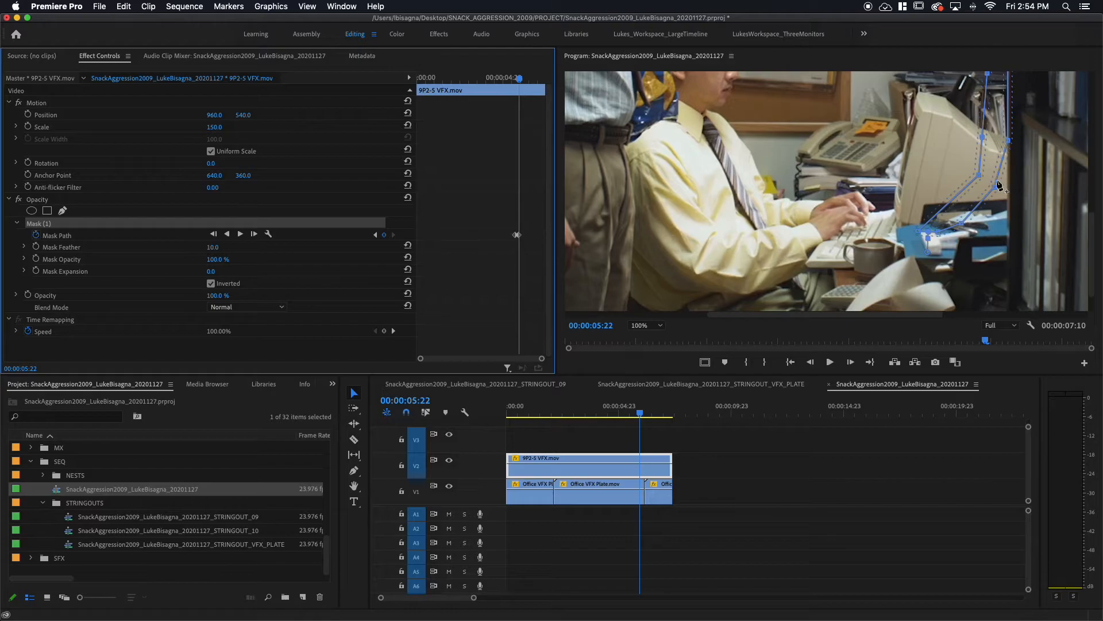
drag(978, 180, 971, 179)
drag(916, 233, 910, 232)
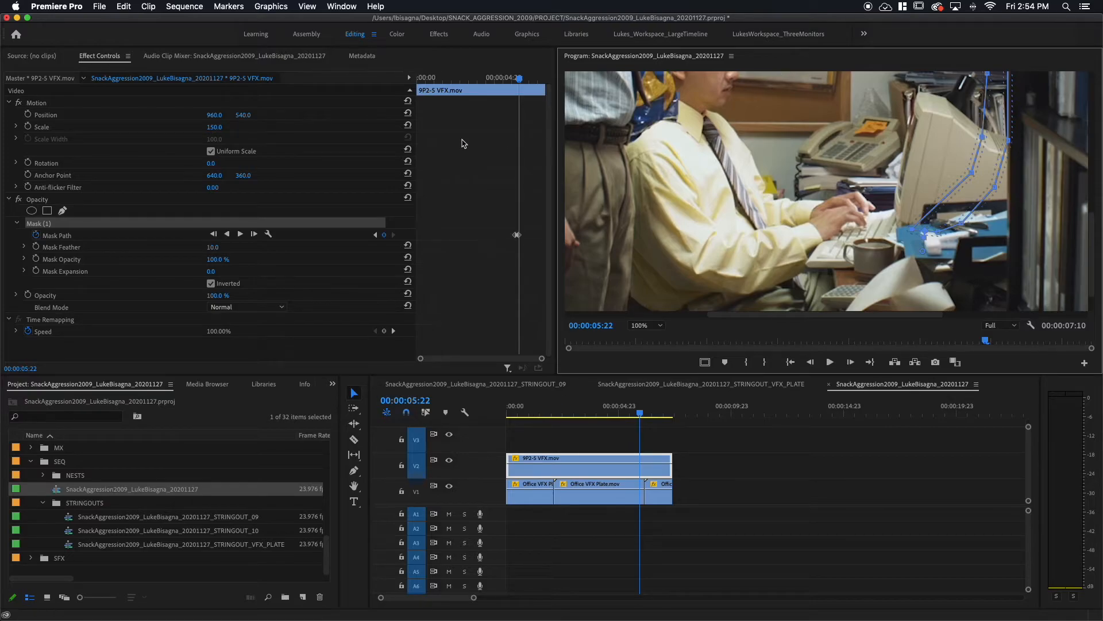
Step: At 00:00:05:23, raise the mask's top edge over the hand and pull its bottom edge down toward the blue folders
click(473, 56)
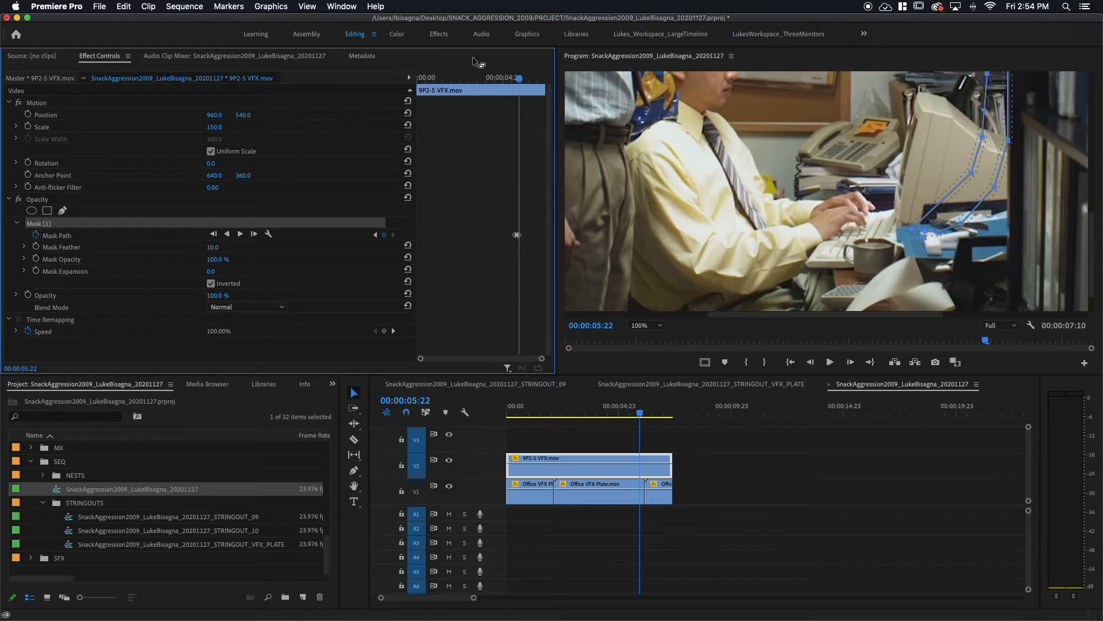
key(Right)
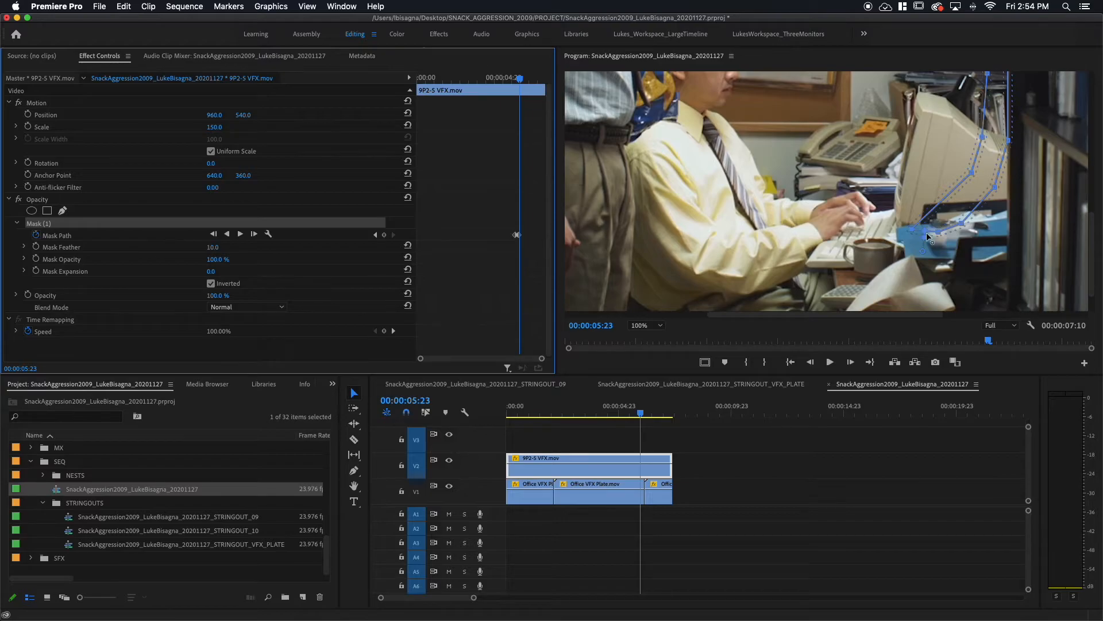
key(Right)
key(Left)
drag(1094, 258, 1084, 128)
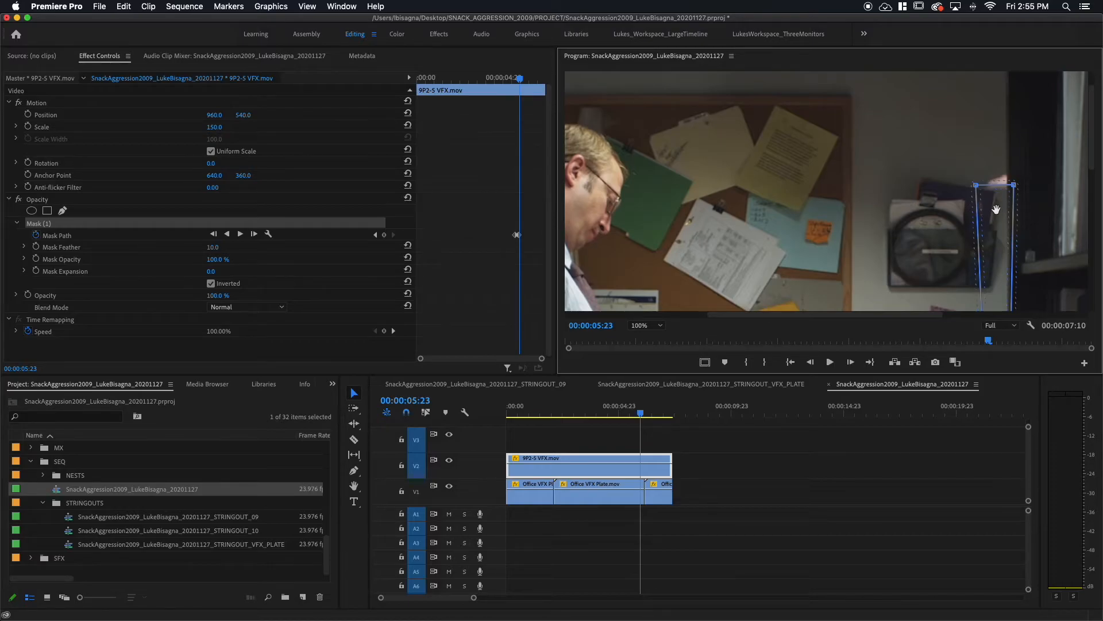
drag(994, 212, 994, 186)
drag(1093, 163, 1086, 274)
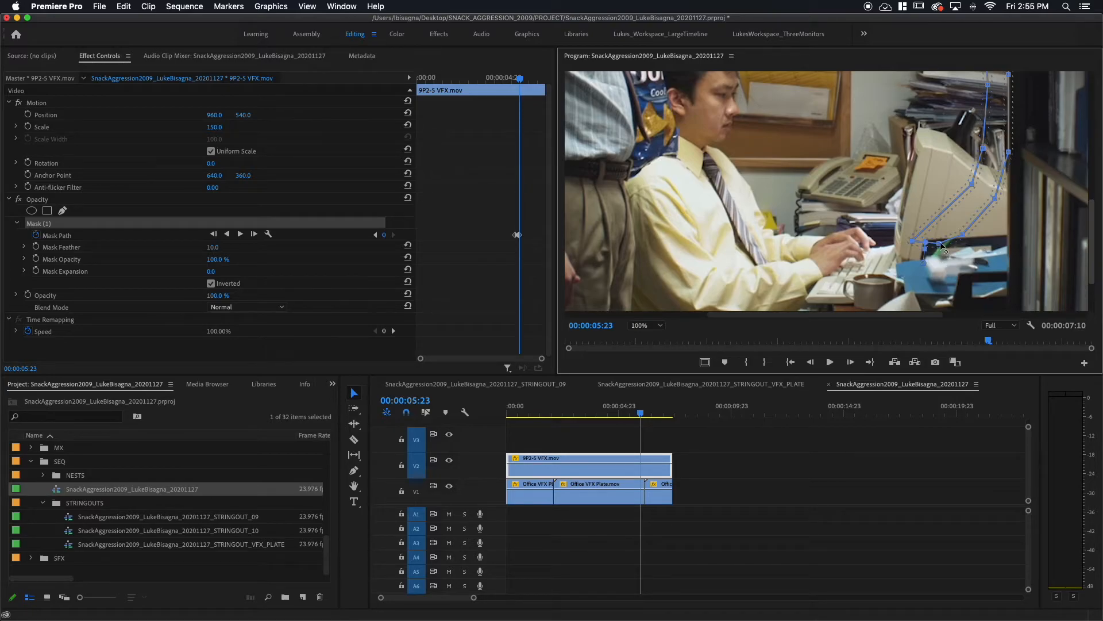
drag(964, 241, 945, 254)
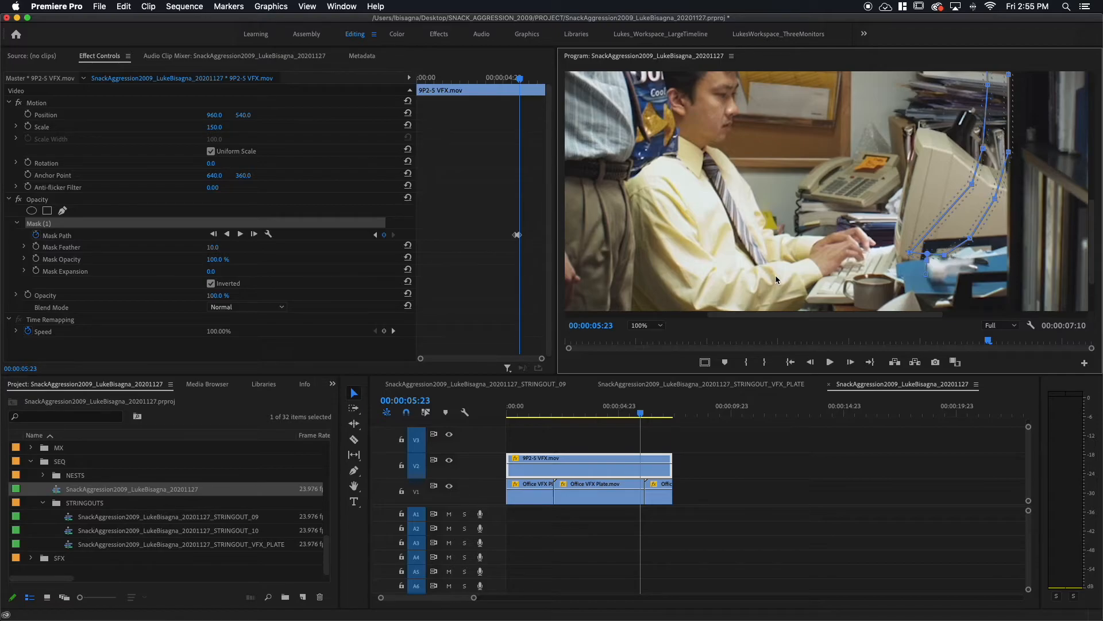
Step: At 00:00:06:00, raise and widen the mask's top around the hand and move the point beside the paper stack outward
click(514, 65)
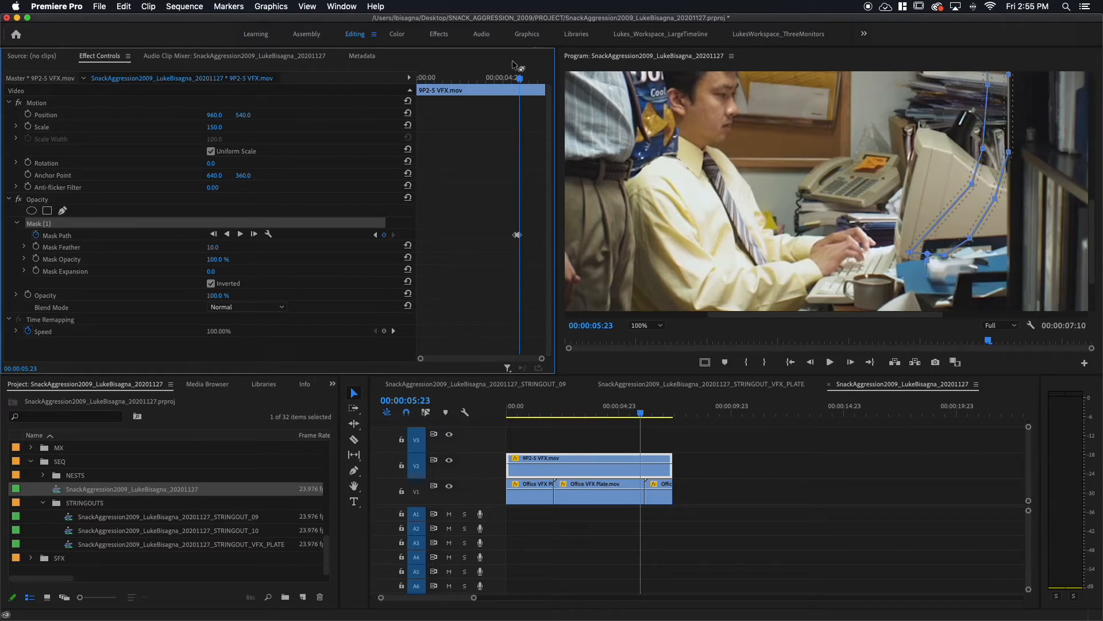
key(Right)
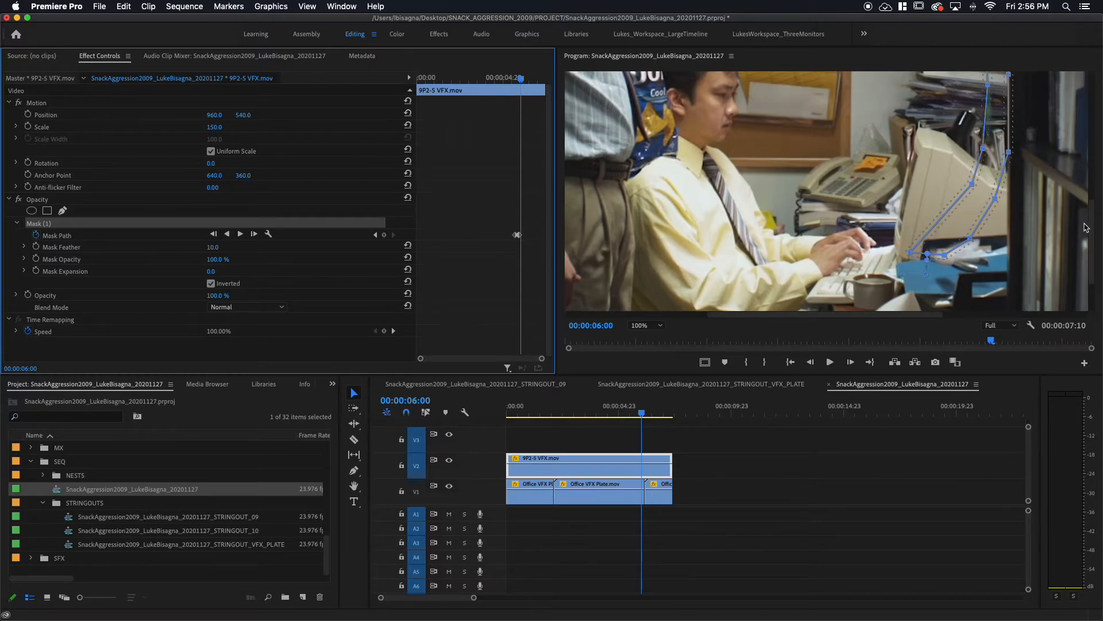
click(1092, 139)
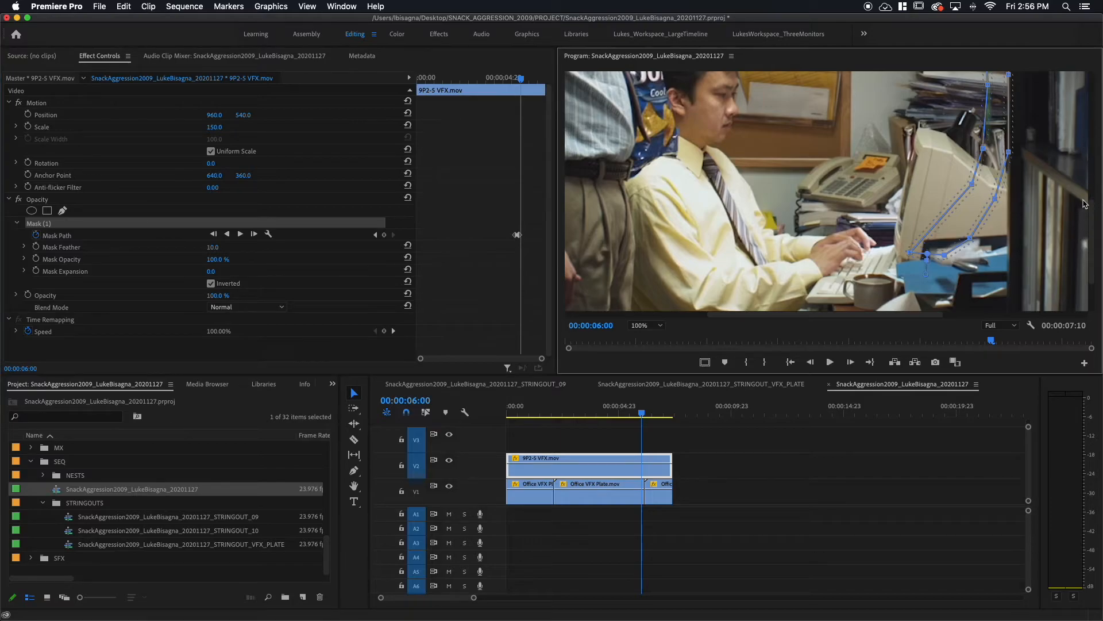
drag(1091, 247, 1092, 128)
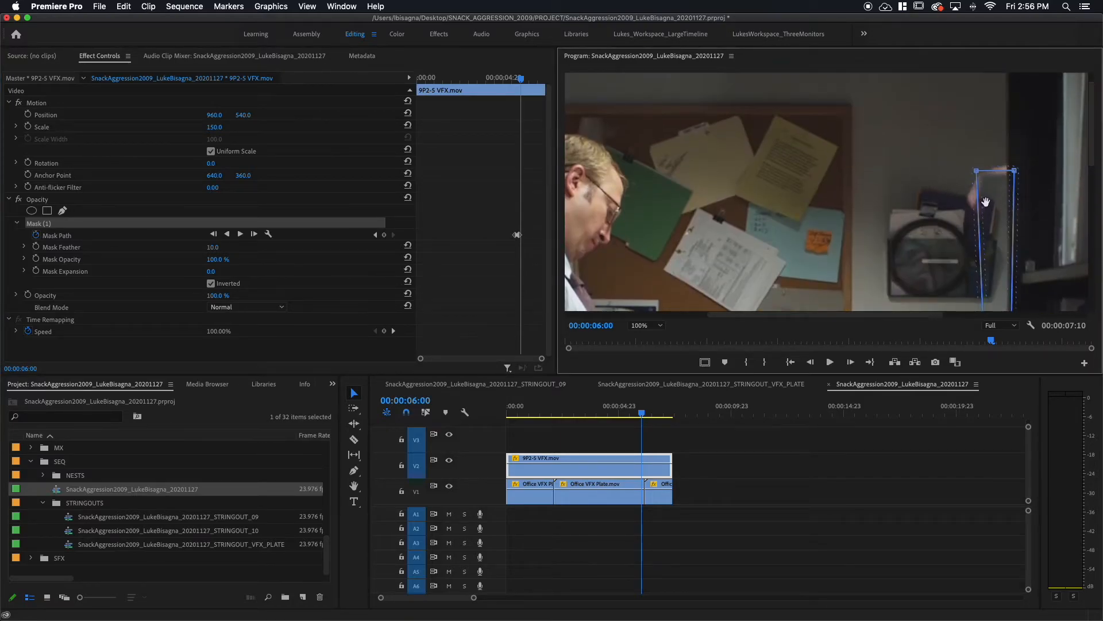
drag(990, 200, 965, 158)
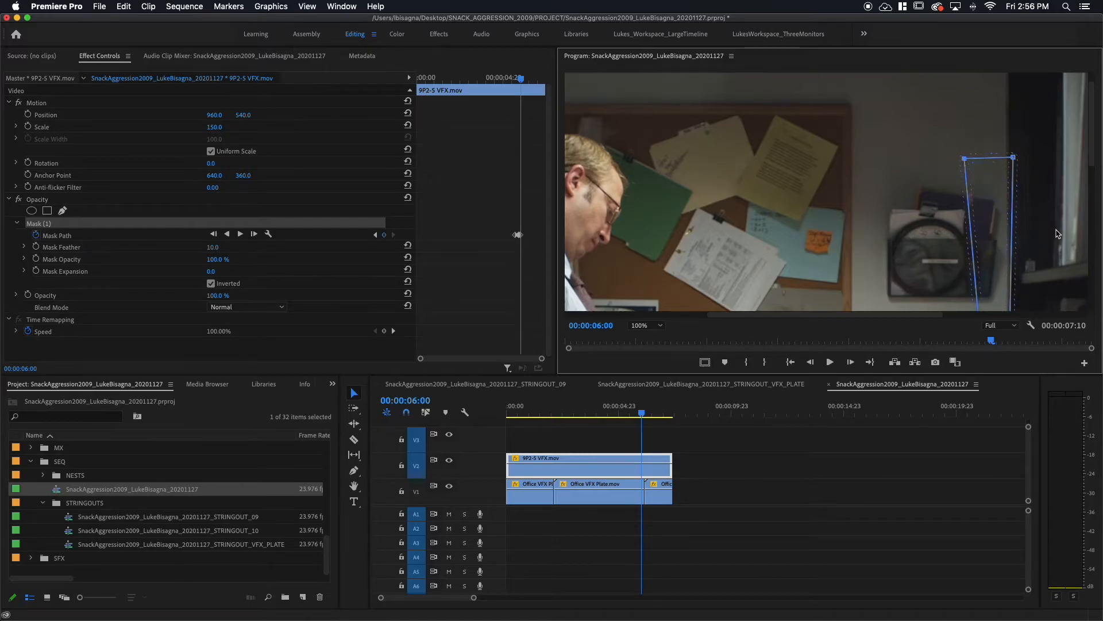
drag(1096, 168, 1089, 236)
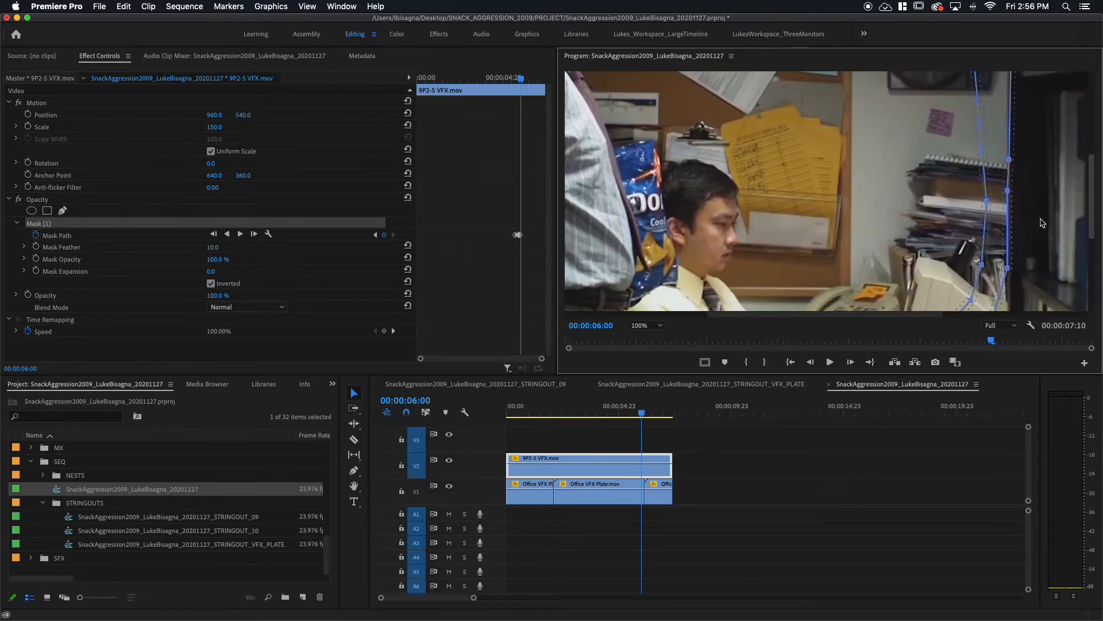
drag(988, 201, 971, 201)
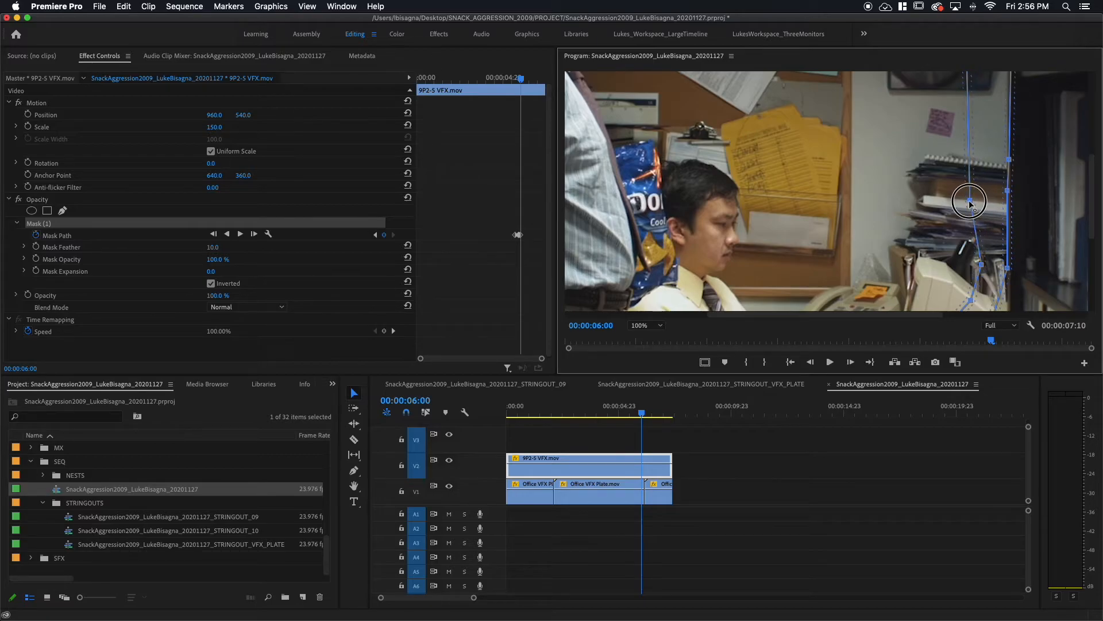
Step: Save the project and check the blue folder area with the mask outline hidden
drag(1087, 245, 1078, 286)
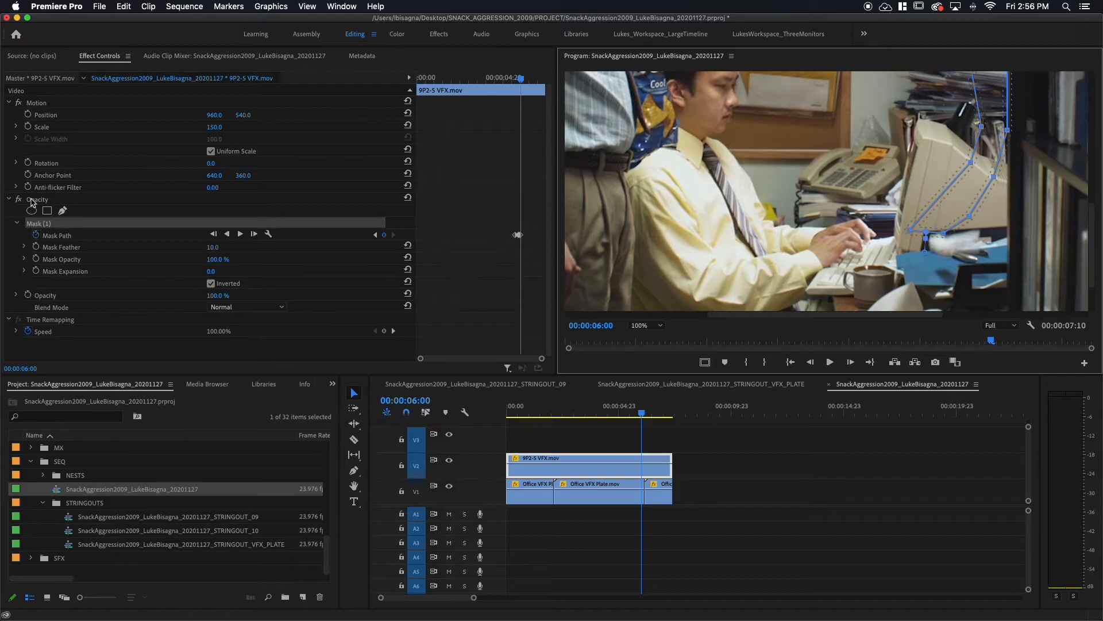
key(cmd+s)
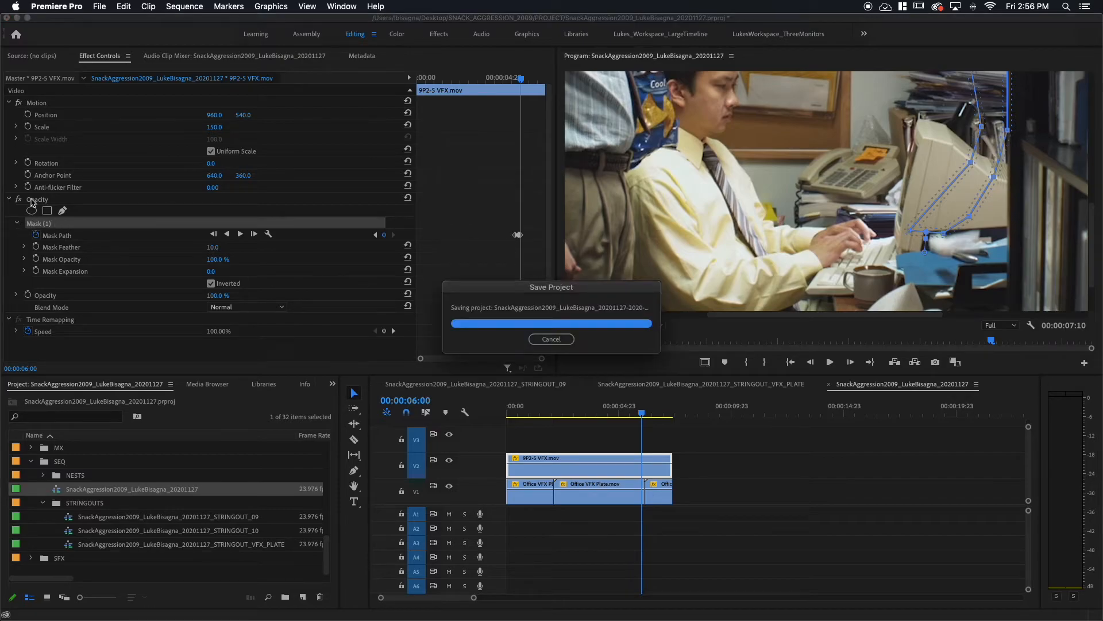
click(32, 200)
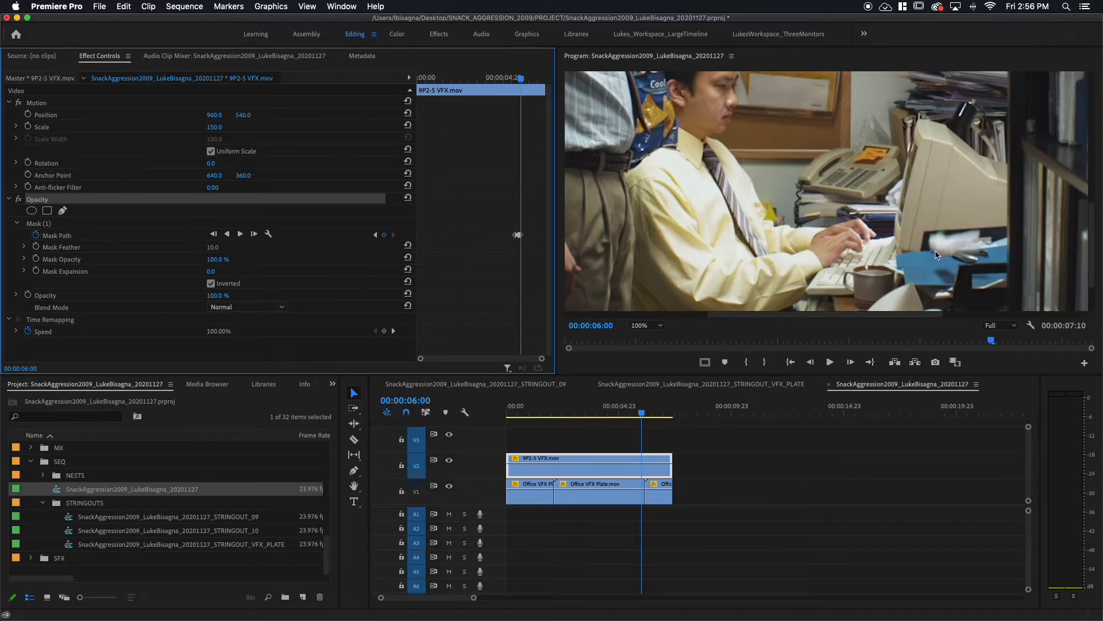
Step: Adjust the mask's bottom points above the blue folders to remove the rod remnant at 00:00:06:00, checking with the outline hidden
click(39, 224)
drag(942, 232, 911, 239)
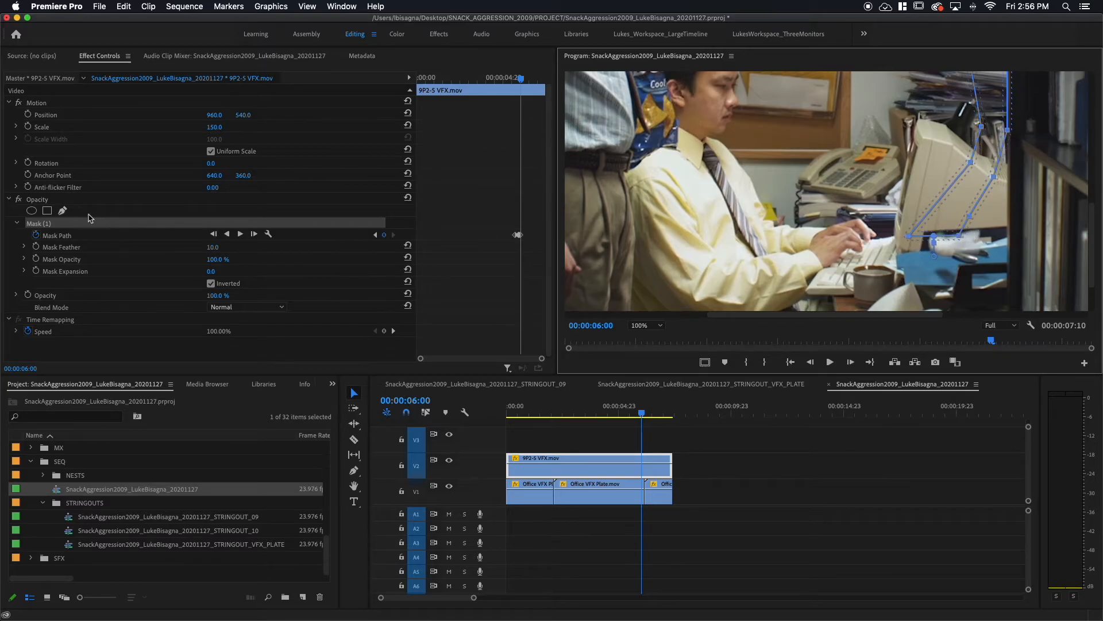
click(33, 200)
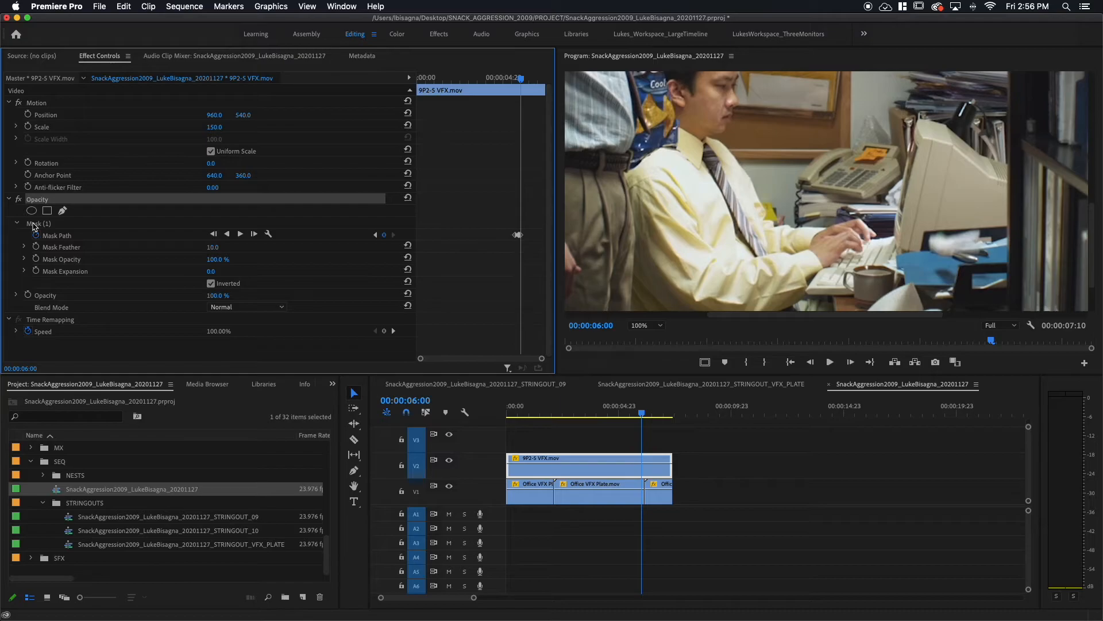
click(33, 224)
drag(957, 234, 911, 236)
click(37, 201)
click(41, 225)
Step: At 00:00:06:01, raise and widen the mask's top over the hand and move the point beside the paper stack outward
click(502, 59)
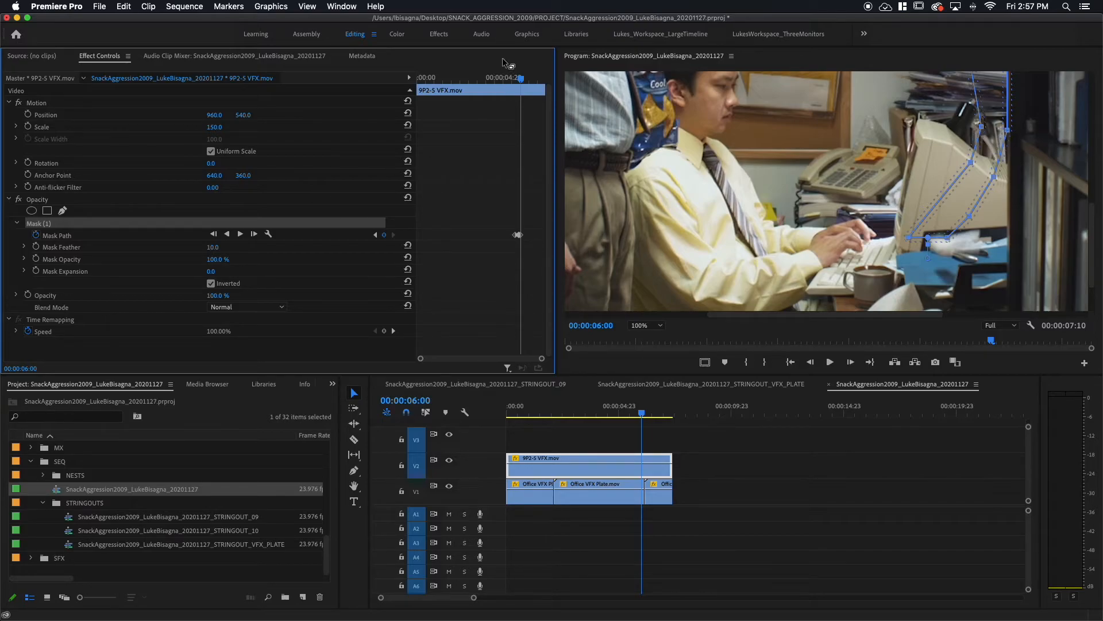
key(Right)
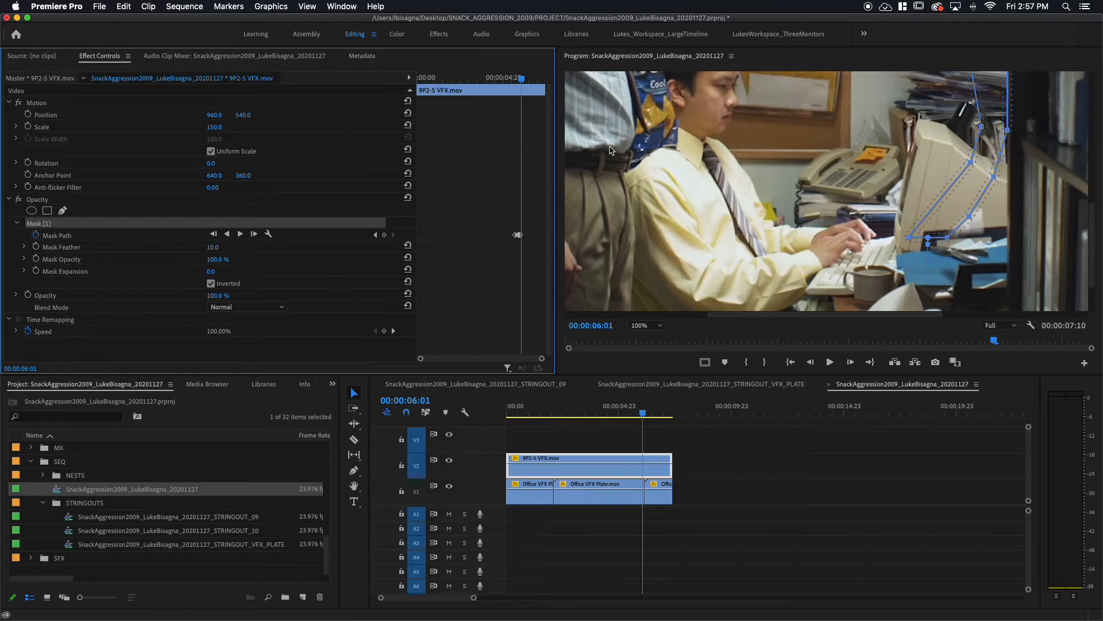
click(648, 325)
click(653, 339)
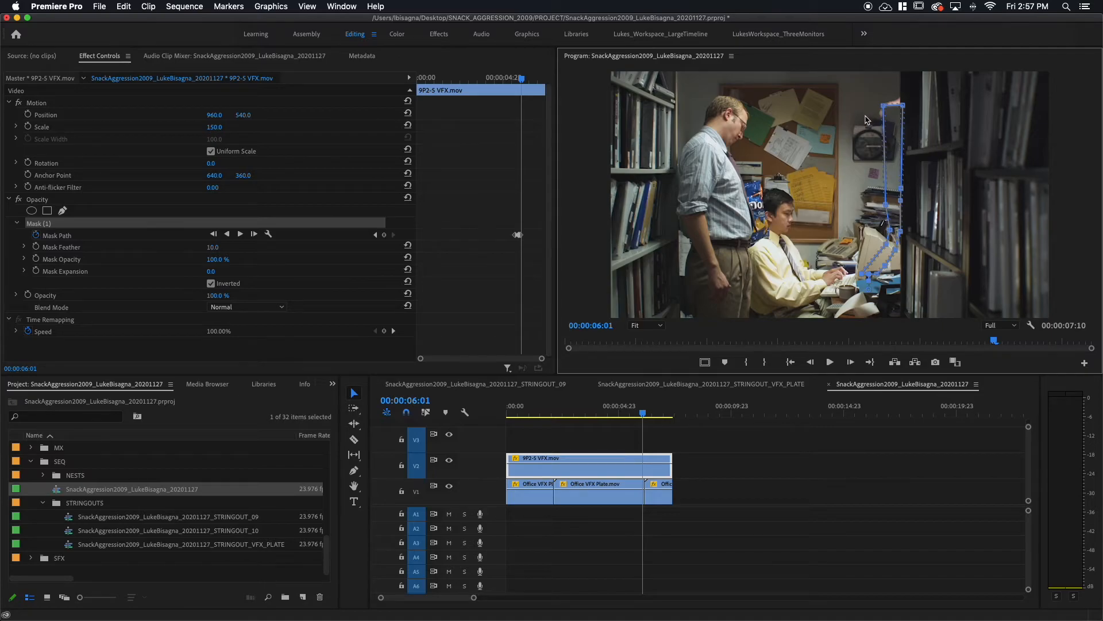
click(884, 105)
drag(882, 104, 902, 95)
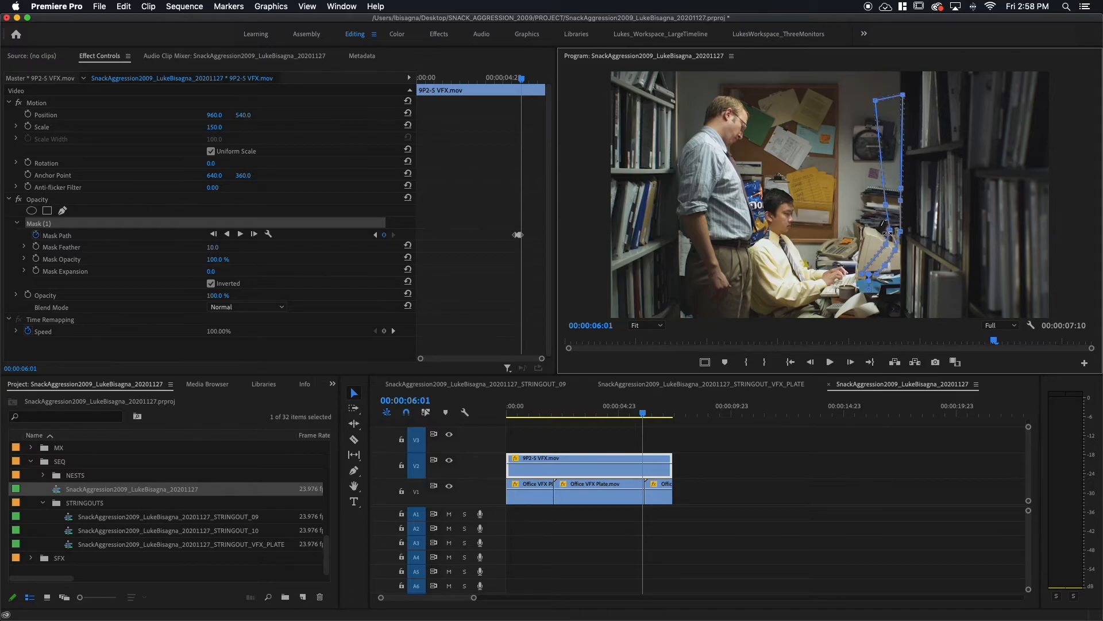
drag(893, 234, 884, 229)
click(37, 199)
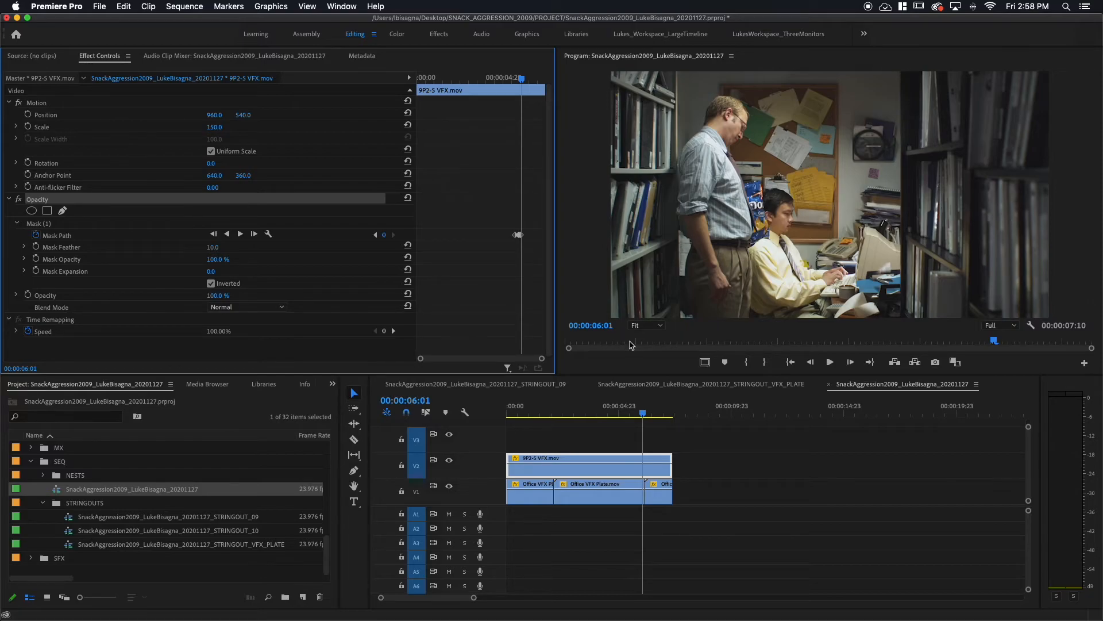
Step: At 00:00:06:01, pull the mask's bottom points up from the blue folders onto the computer monitor and check with the outline hidden
click(646, 325)
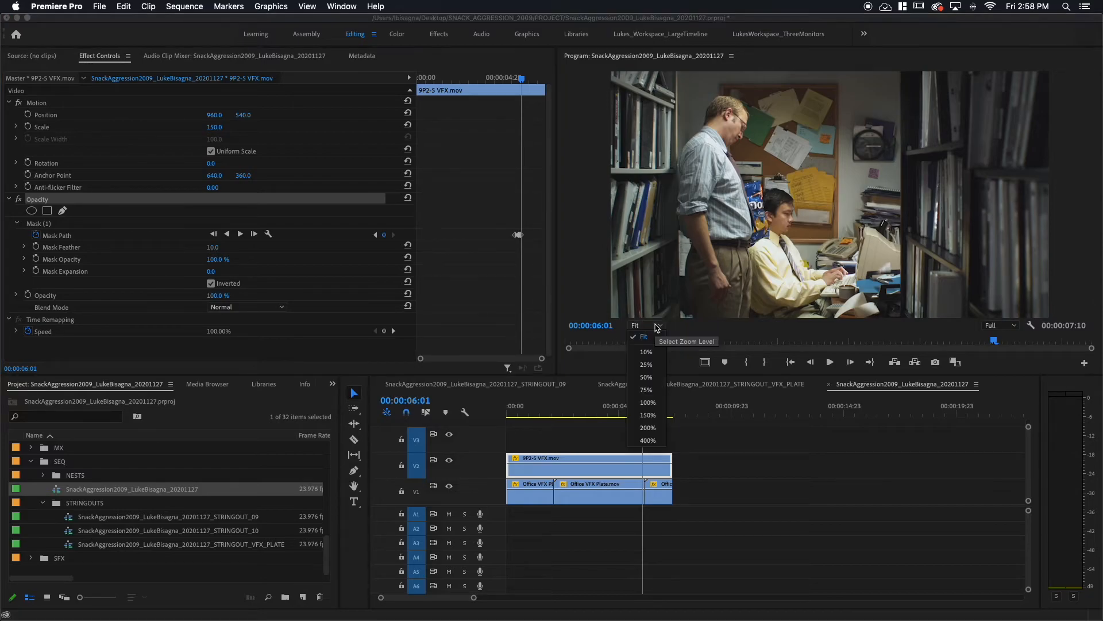
click(648, 402)
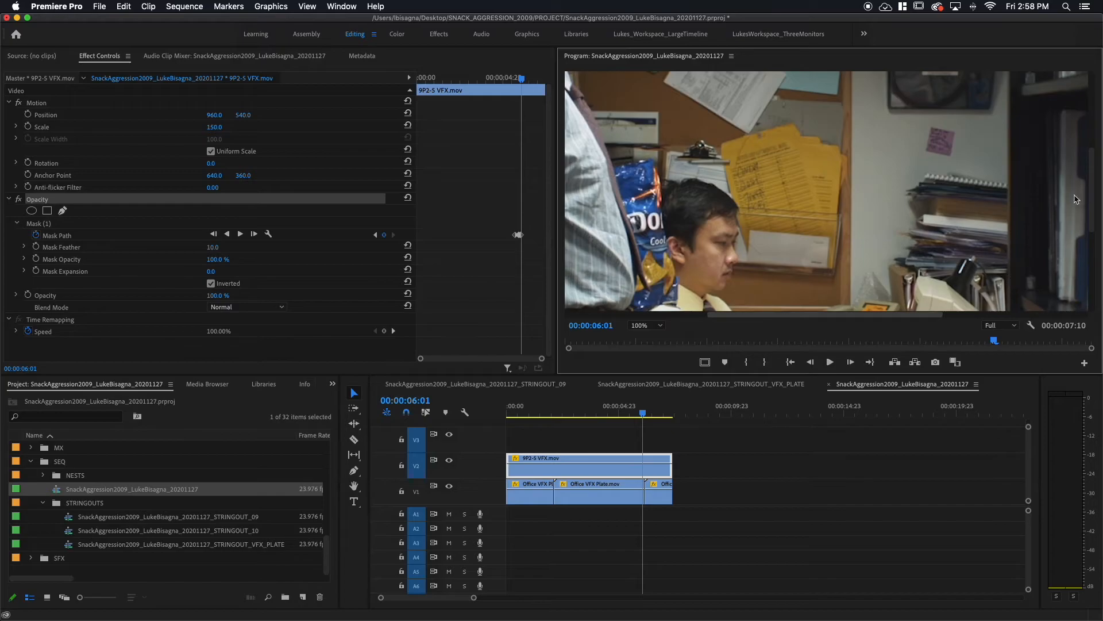
drag(1094, 193, 1095, 254)
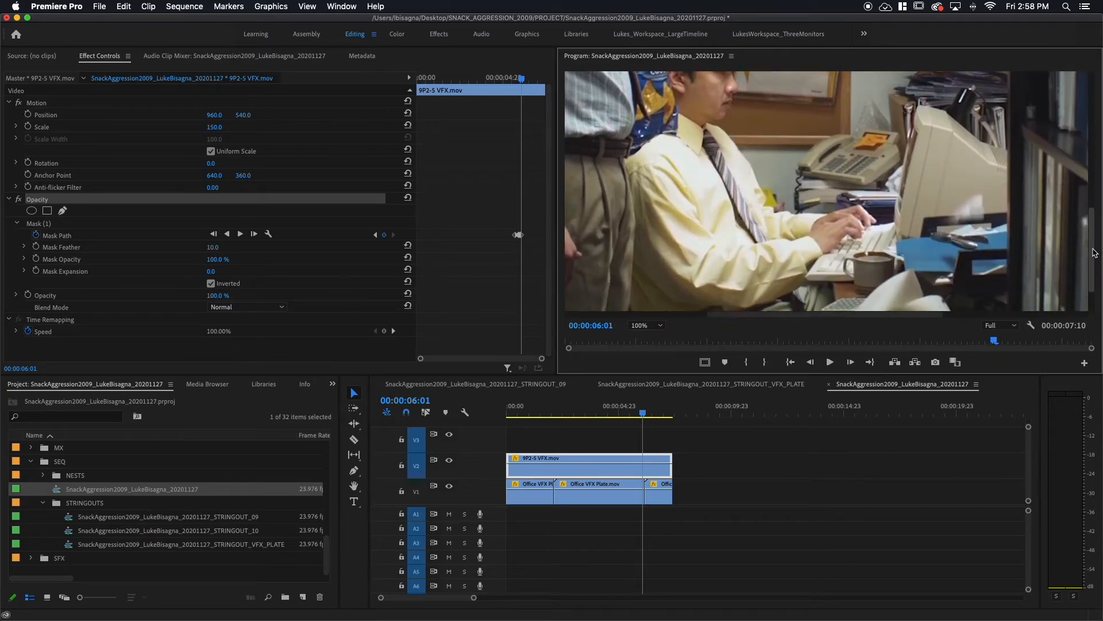
click(39, 223)
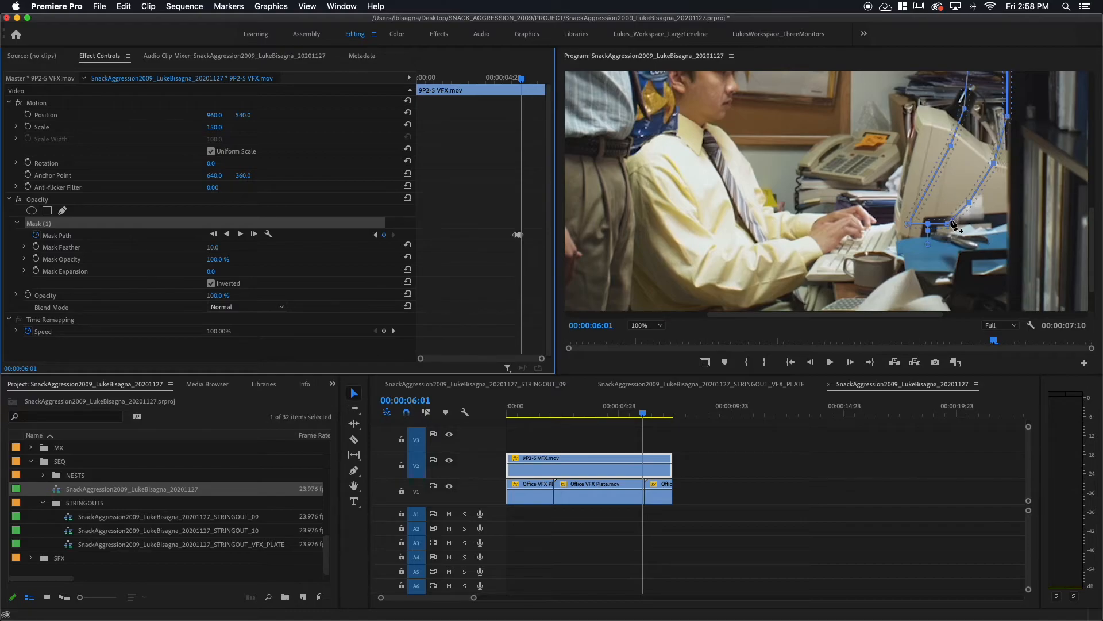
drag(967, 201, 983, 175)
drag(946, 223, 977, 193)
drag(910, 223, 953, 202)
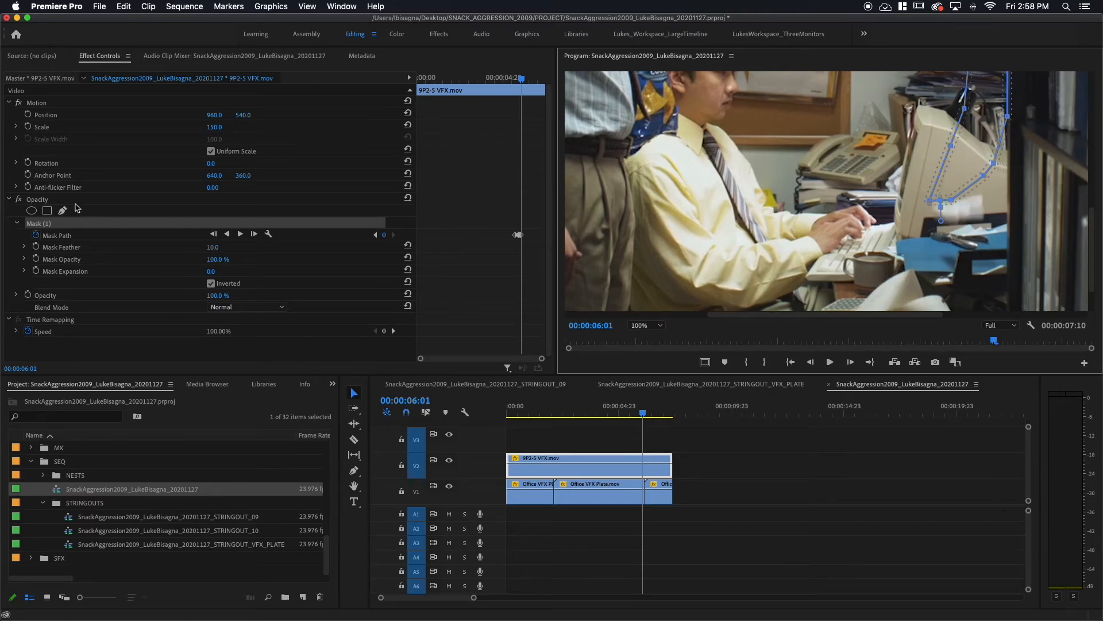
click(41, 203)
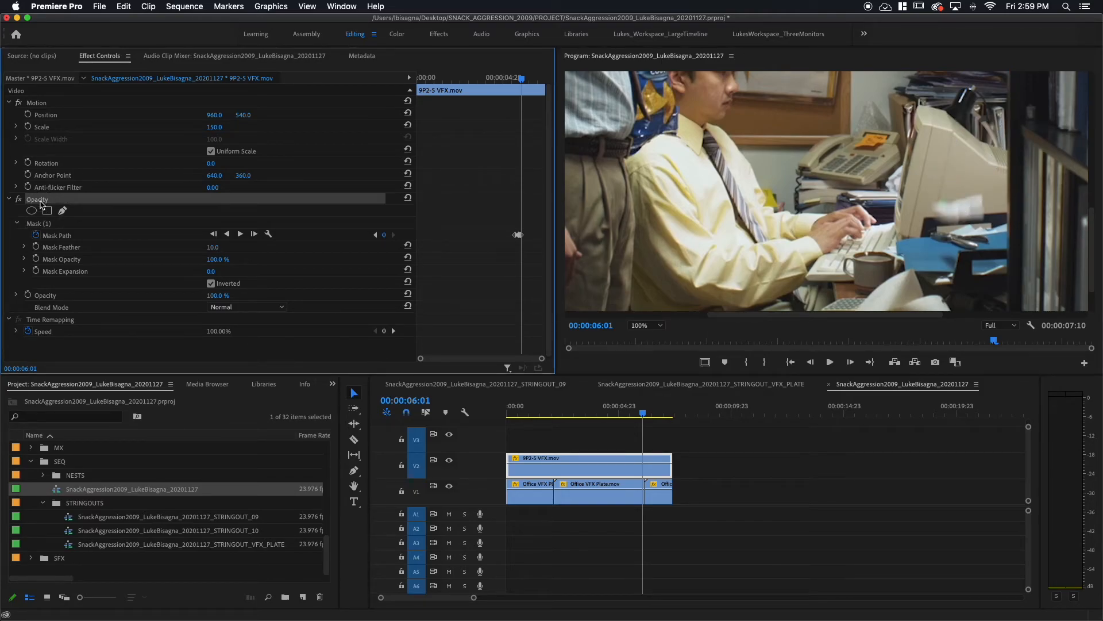
Step: Fine-tune the mask's lowest points on the monitor at 00:00:06:01 and check the whole frame with the outline hidden
click(38, 225)
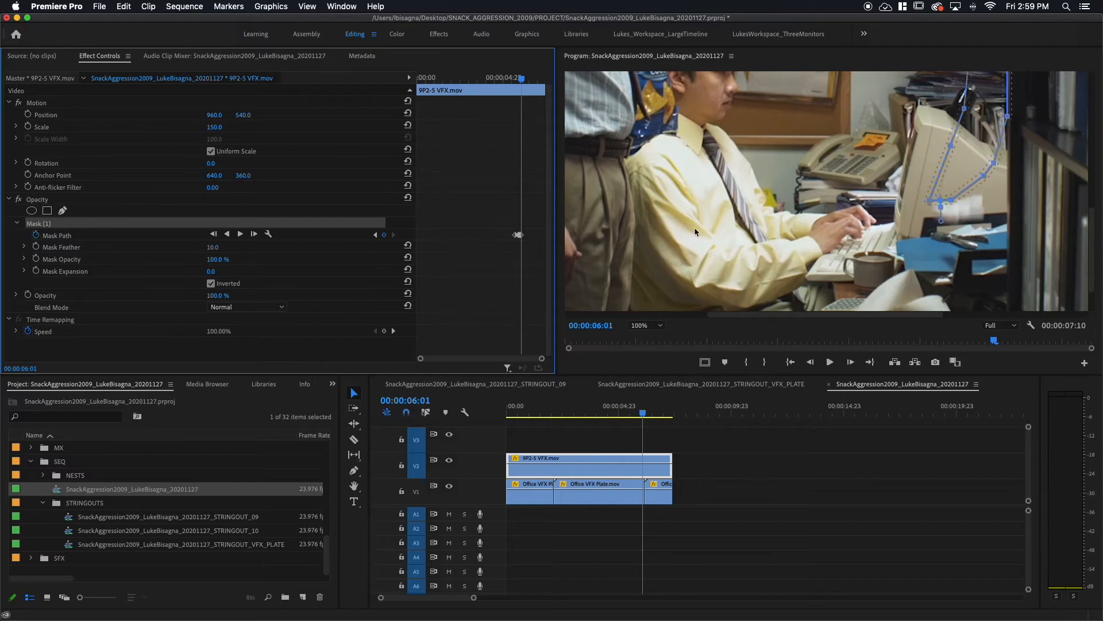
click(927, 200)
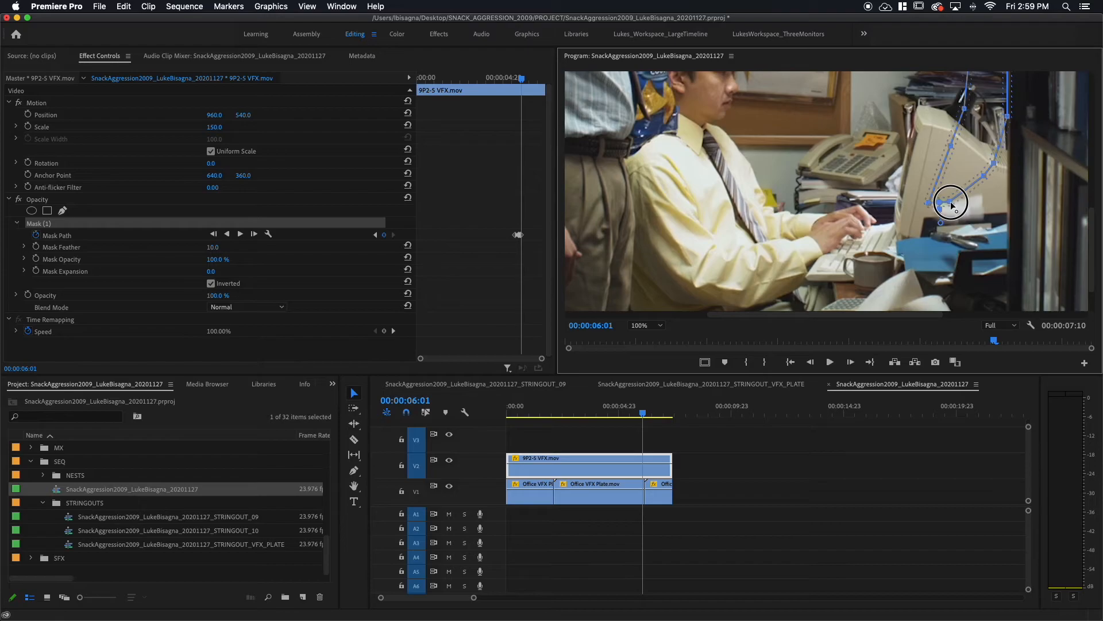
click(33, 201)
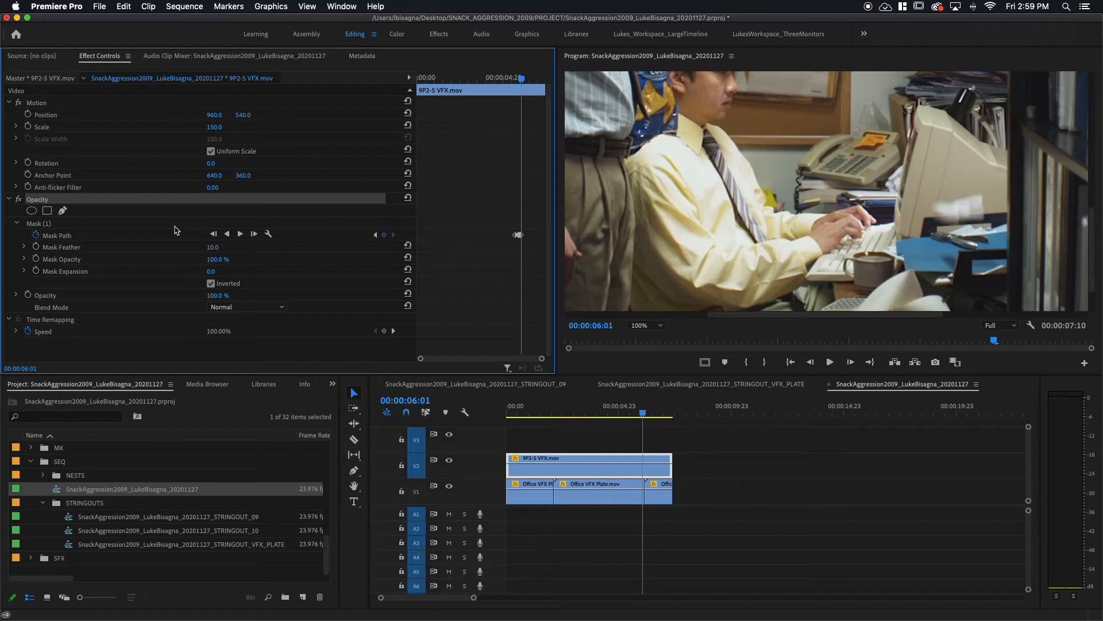
click(649, 325)
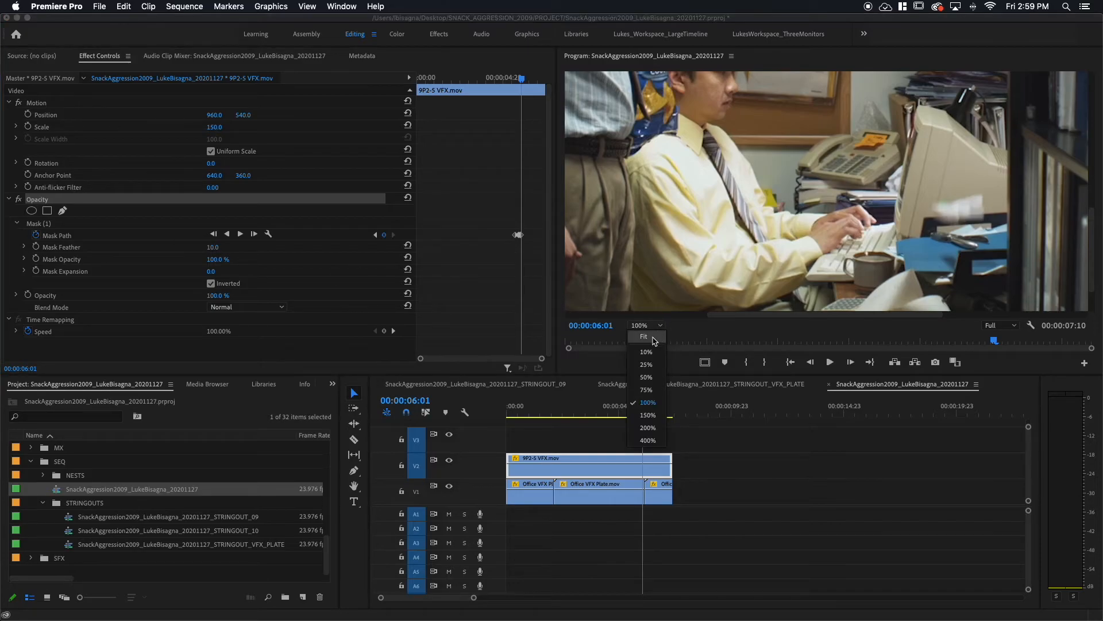
click(654, 338)
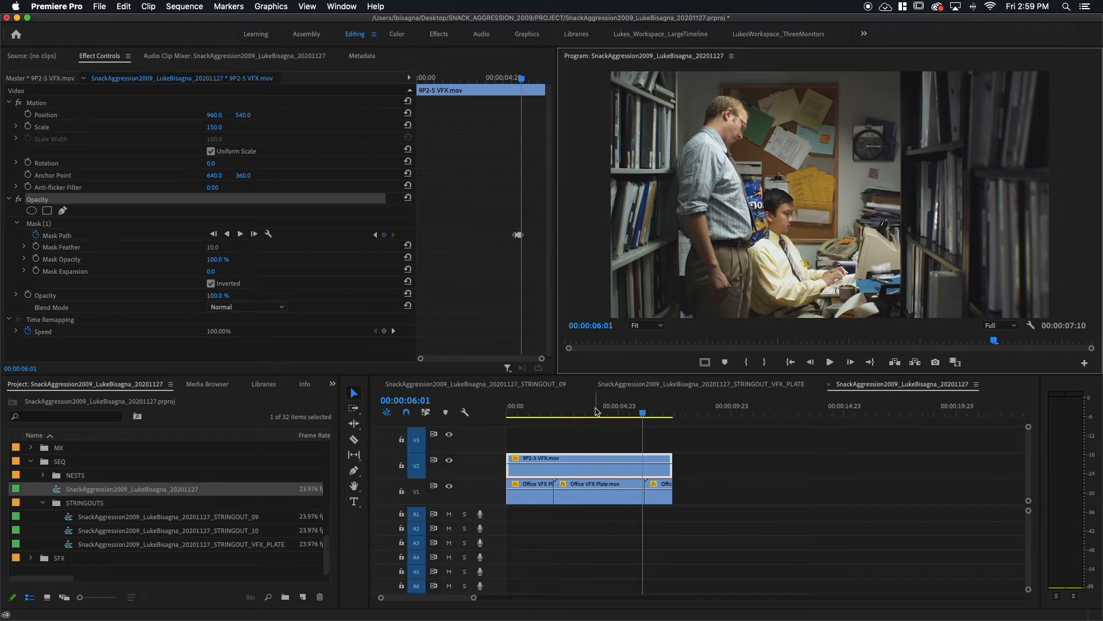
Step: Step through the frames where the man swings the green rod and park the playhead at 00:00:06:12 for the cut
drag(644, 414, 644, 414)
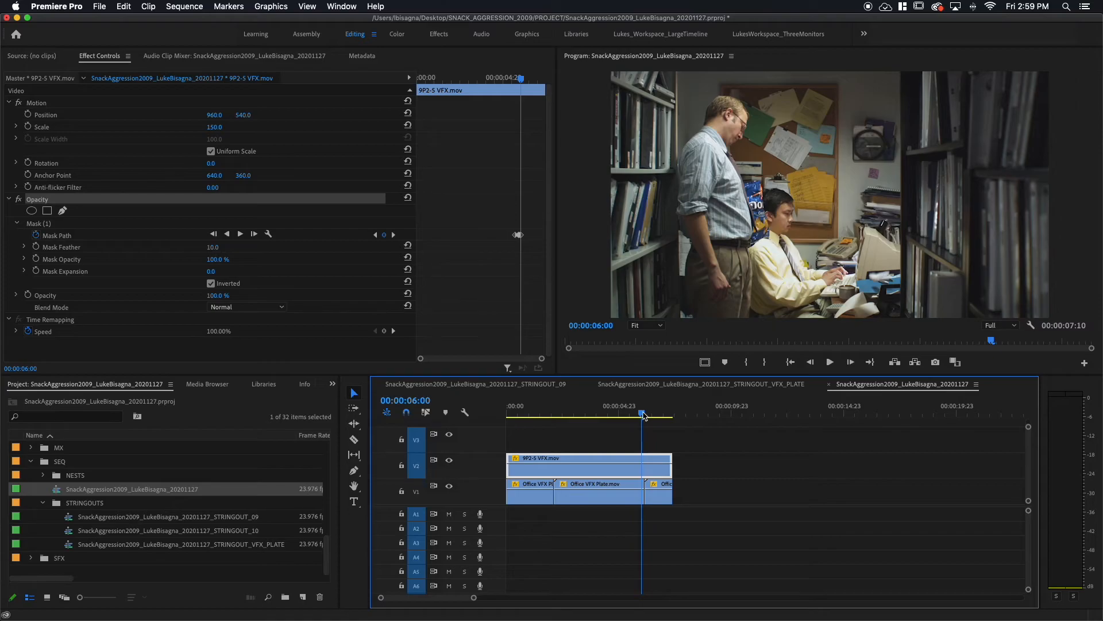
drag(643, 415, 659, 415)
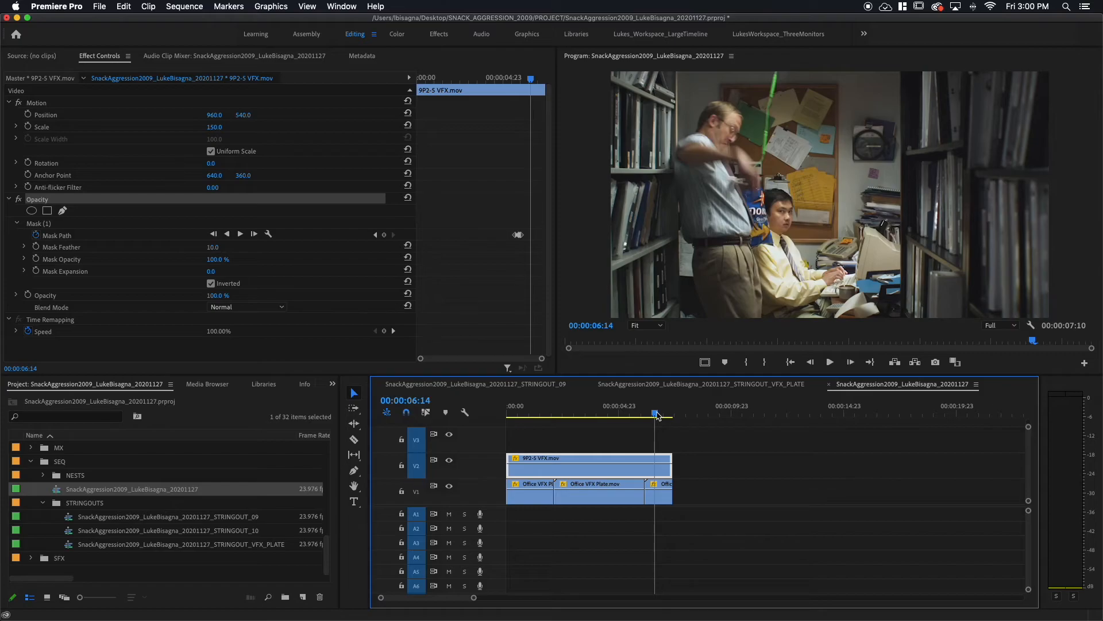
scroll(657, 415, right, 1)
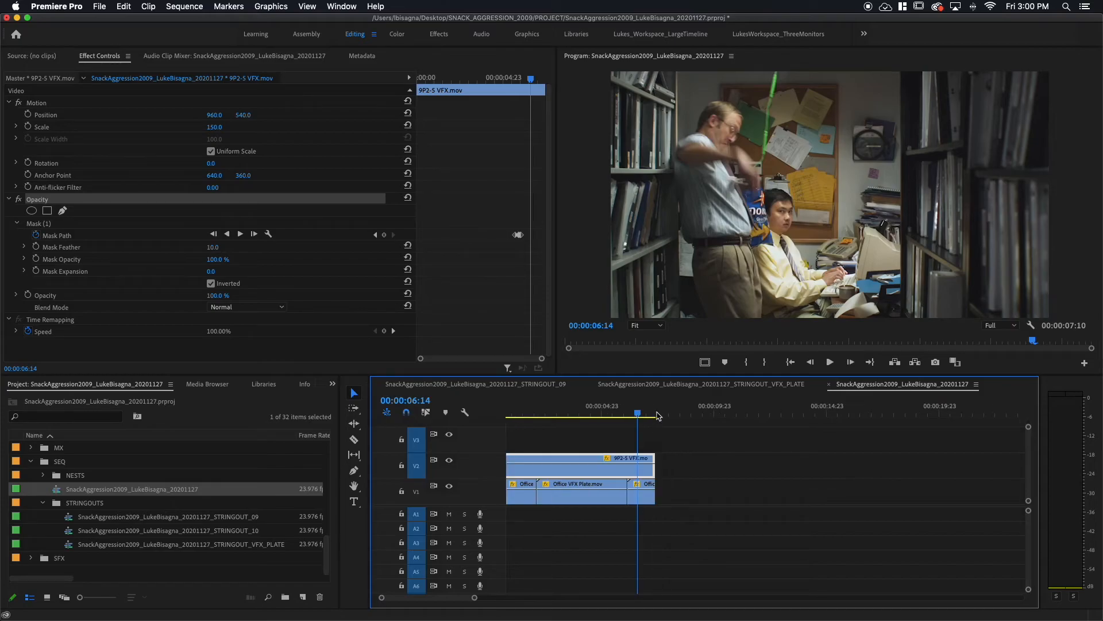
key(Left)
key(Left)
key(Left)
key(Right)
key(Right)
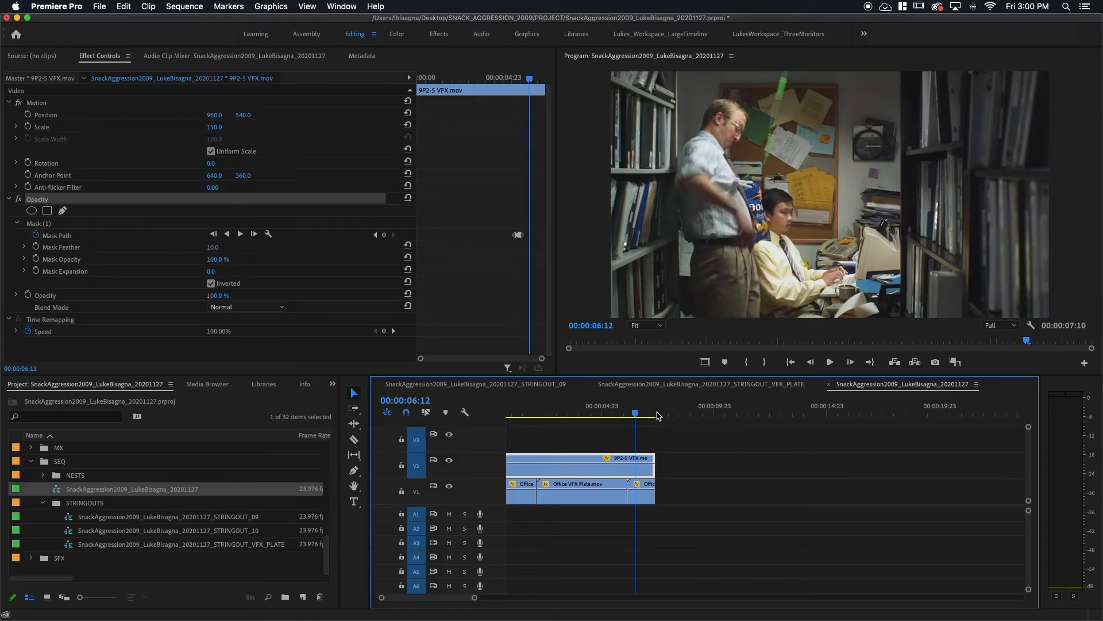
key(Left)
key(Right)
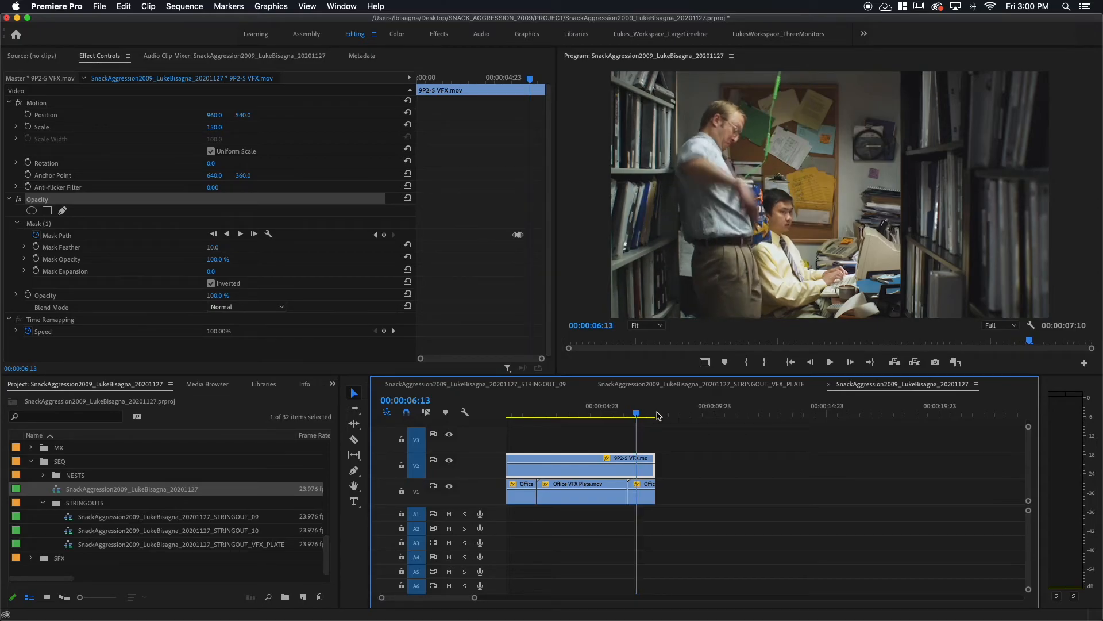
key(Right)
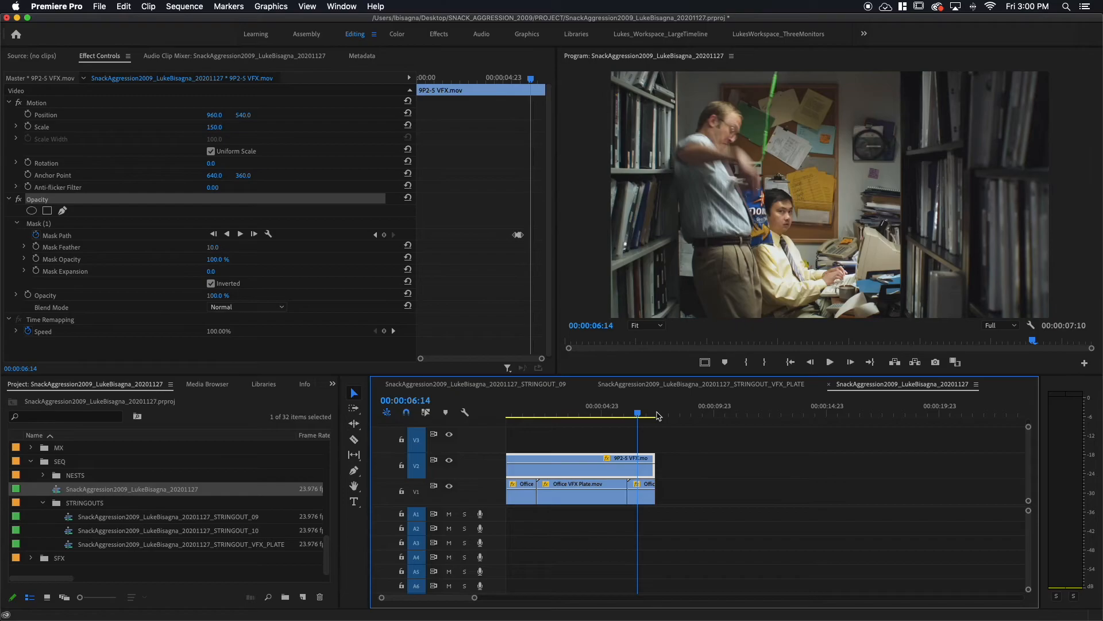
key(Left)
key(Left)
key(Left)
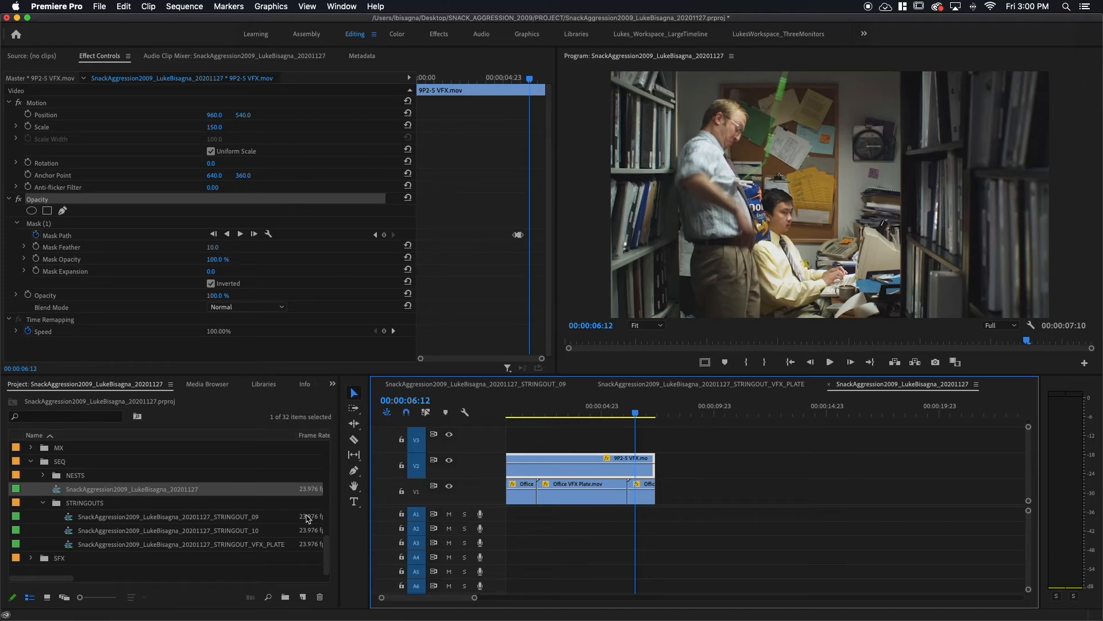
Step: Copy the 10-2.mov clip from the STRINGOUT_10 sequence and paste it on V3 of the main sequence at 00:00:06:12
double_click(68, 534)
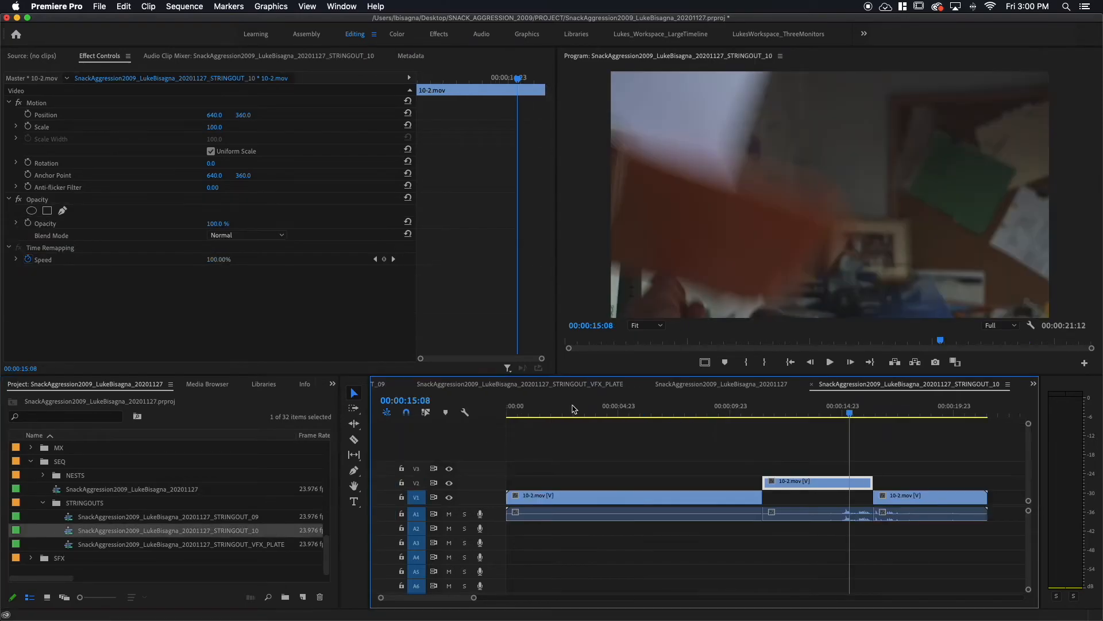
drag(820, 410, 795, 409)
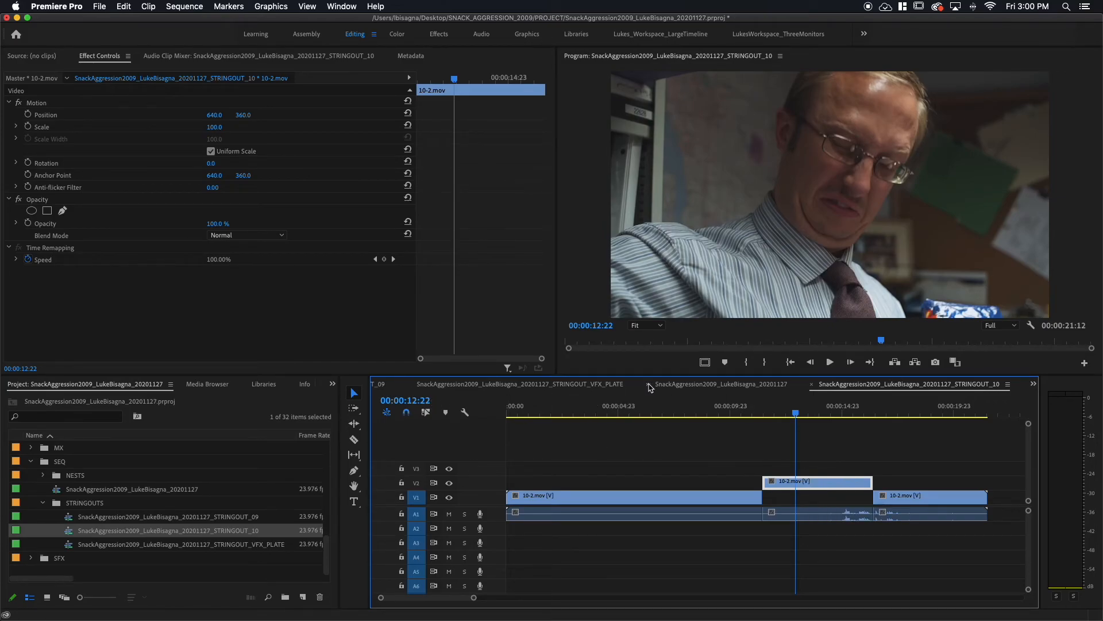
click(679, 385)
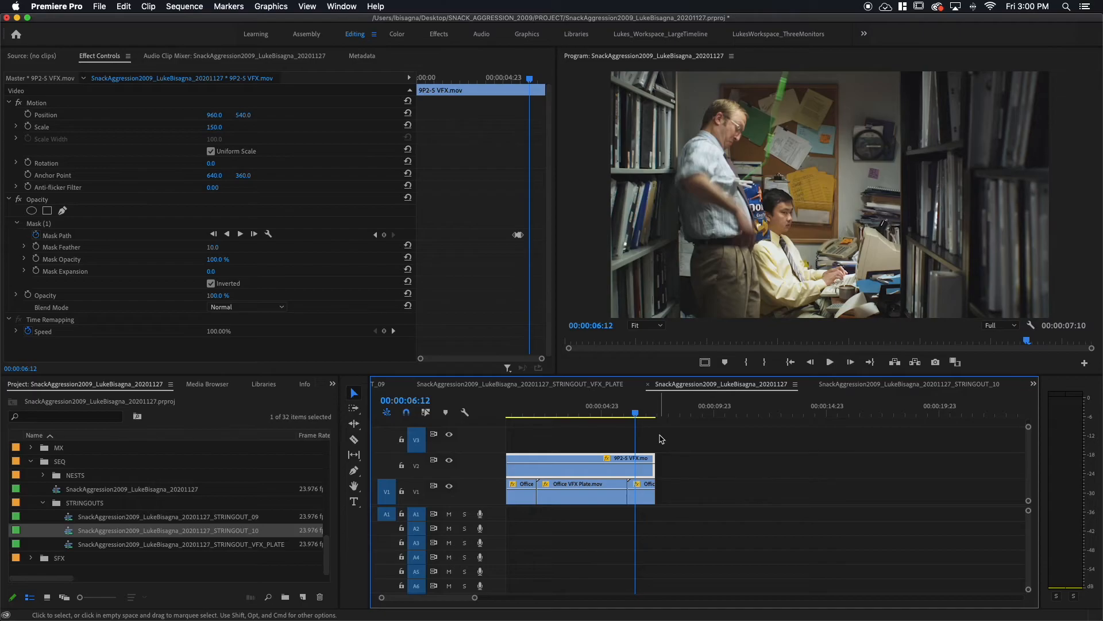
key(super+v)
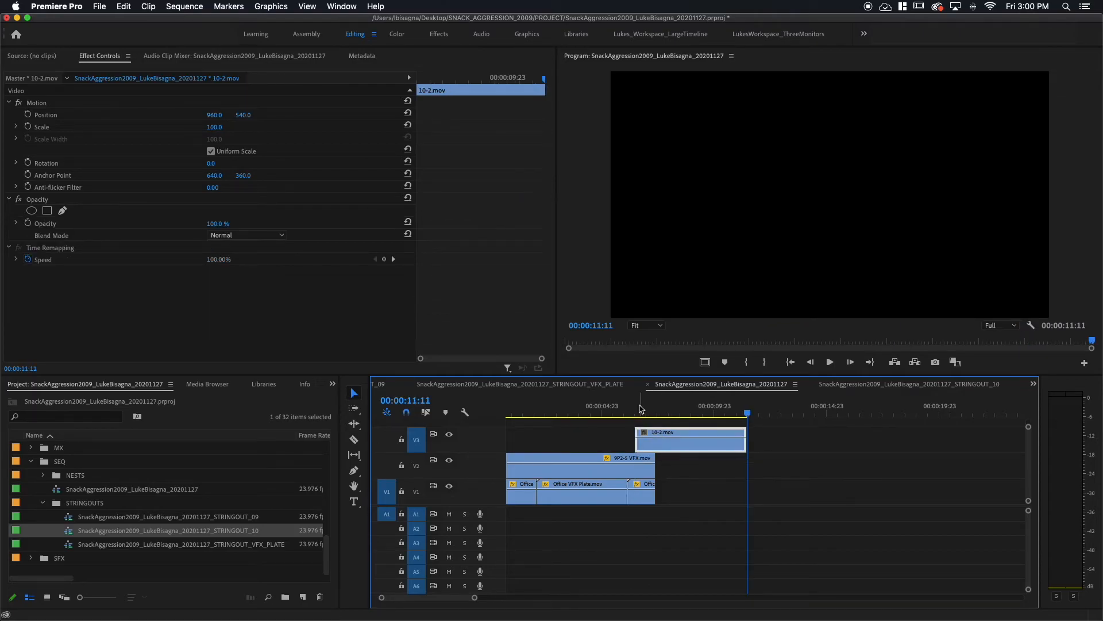
Step: Set the pasted 10-2.mov clip to the sequence's frame size
drag(639, 409, 638, 408)
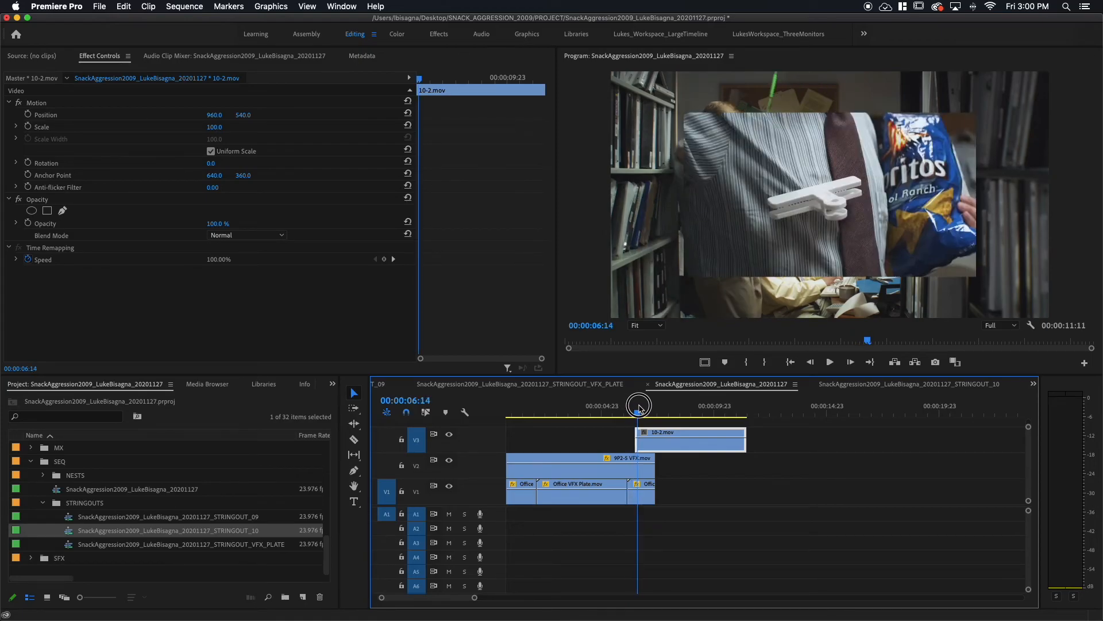
right_click(651, 446)
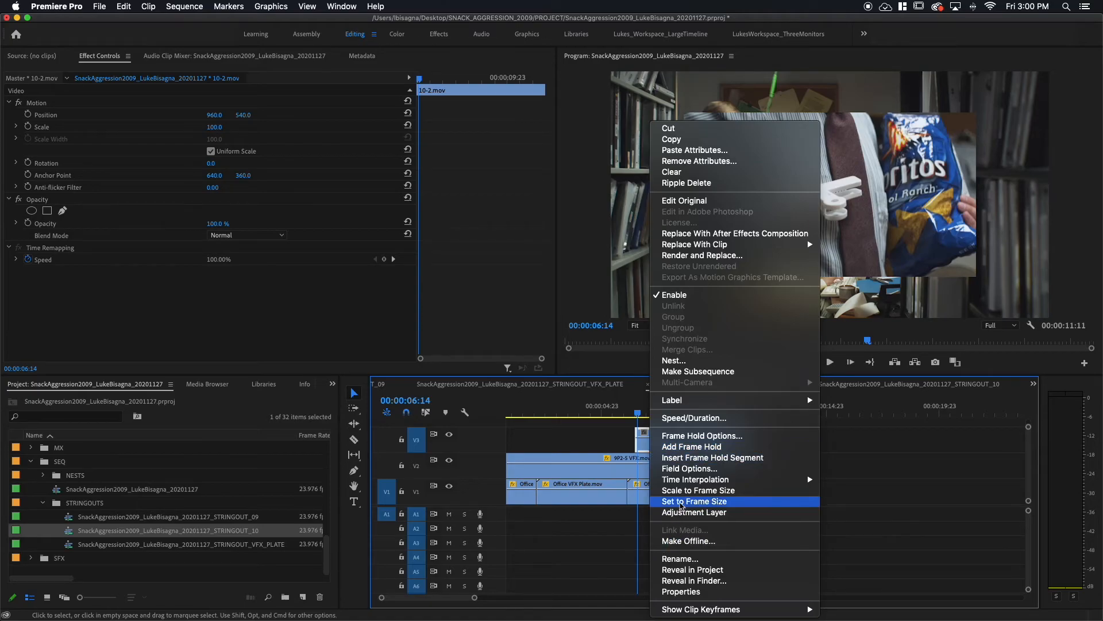
click(684, 501)
Step: Play back the cut from 9P2-5 VFX.mov to 10-2.mov several times to judge its timing
drag(642, 411, 630, 411)
key(space)
key(equal)
key(equal)
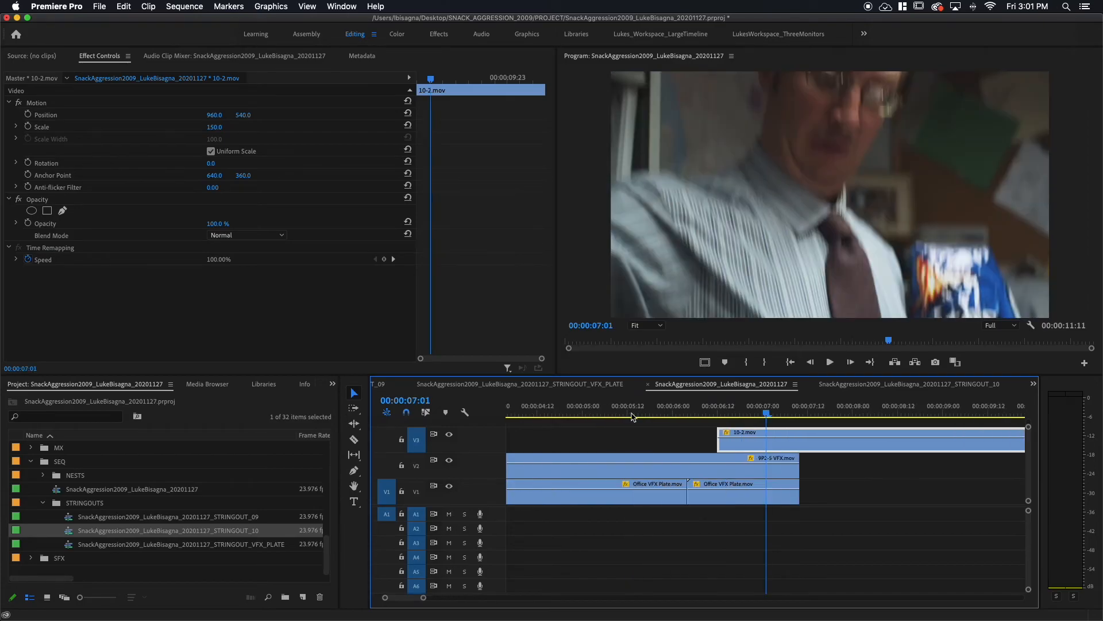
drag(747, 410, 697, 412)
key(space)
key(space)
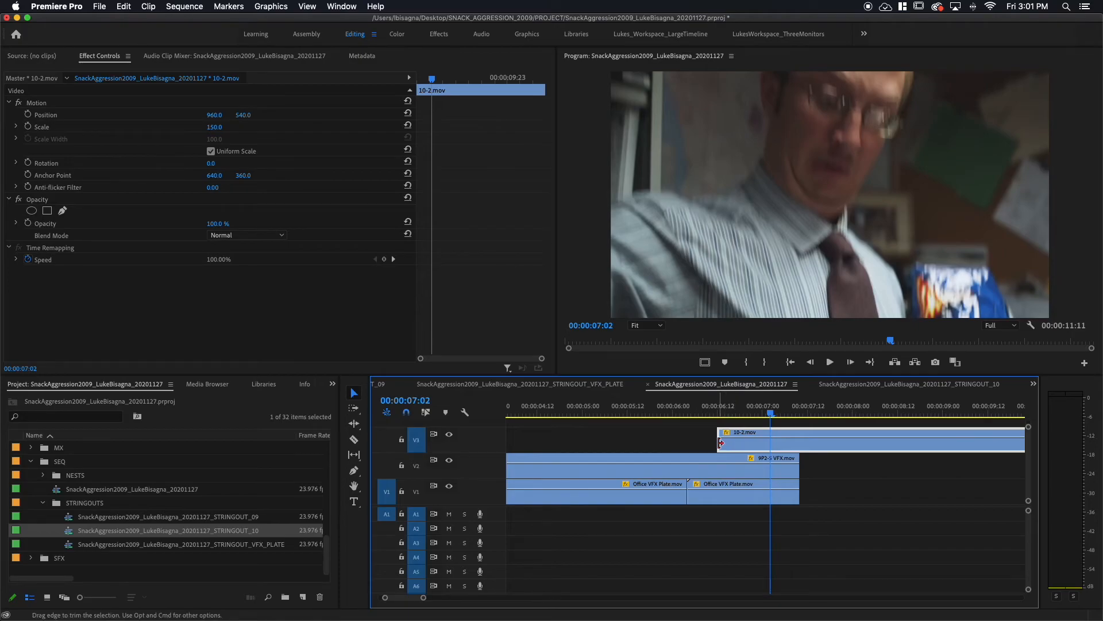
drag(721, 411, 694, 416)
key(space)
key(space)
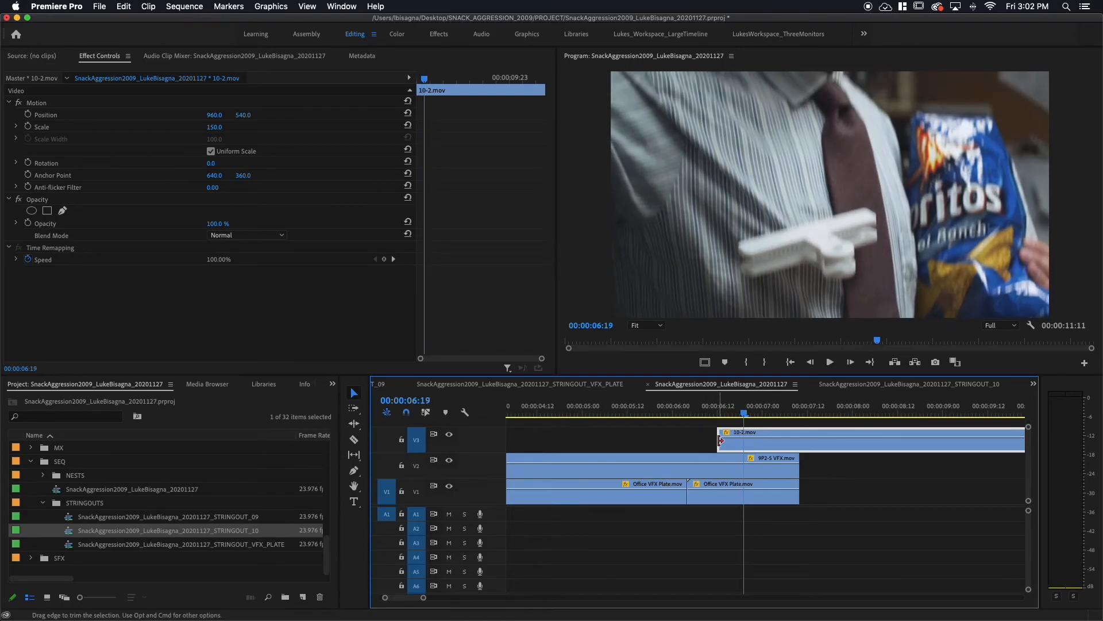
Step: Shift the 10-2.mov clip four frames later, extend its head back to 00:00:06:12, and play back the cut
click(718, 409)
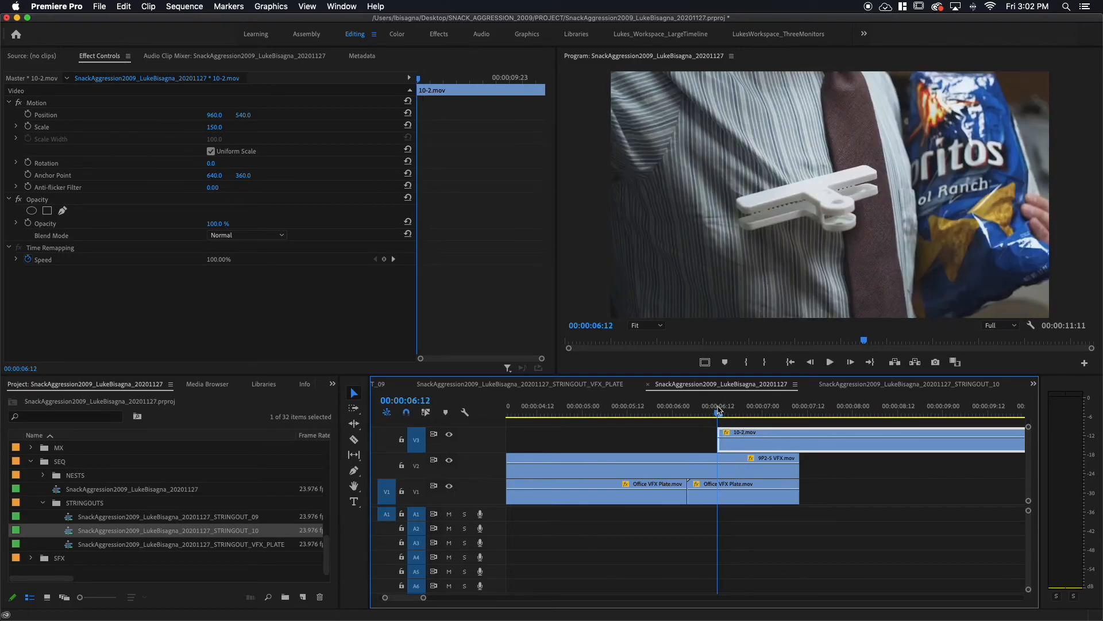
drag(736, 447, 706, 452)
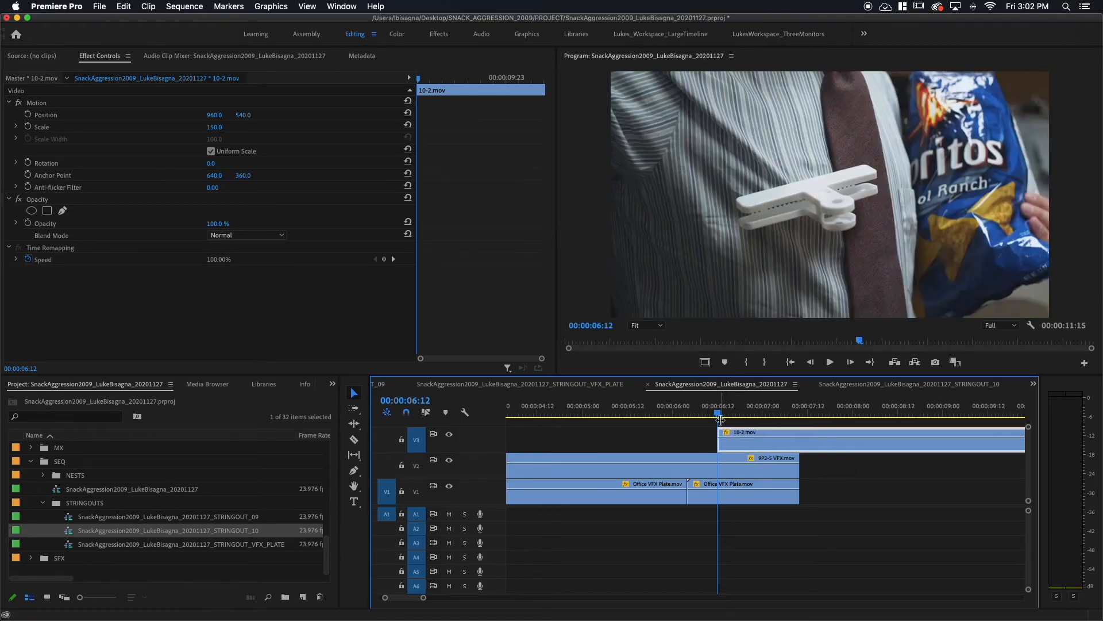
click(686, 406)
key(space)
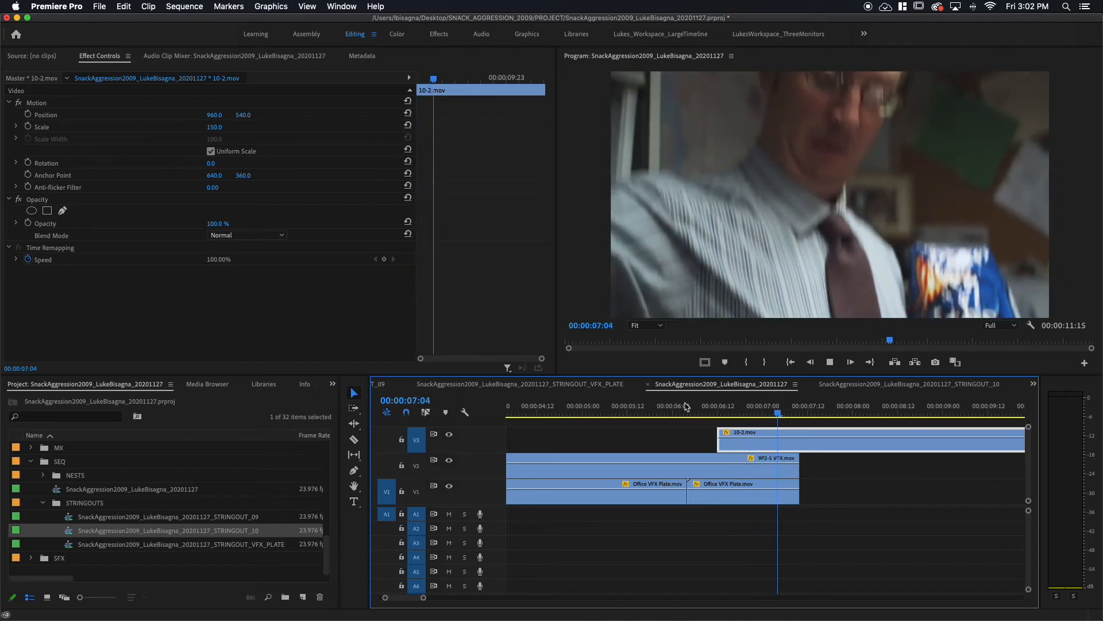
Step: Replay the cut from 9P2-5 VFX.mov into 10-2.mov to check its timing
key(space)
click(688, 410)
key(space)
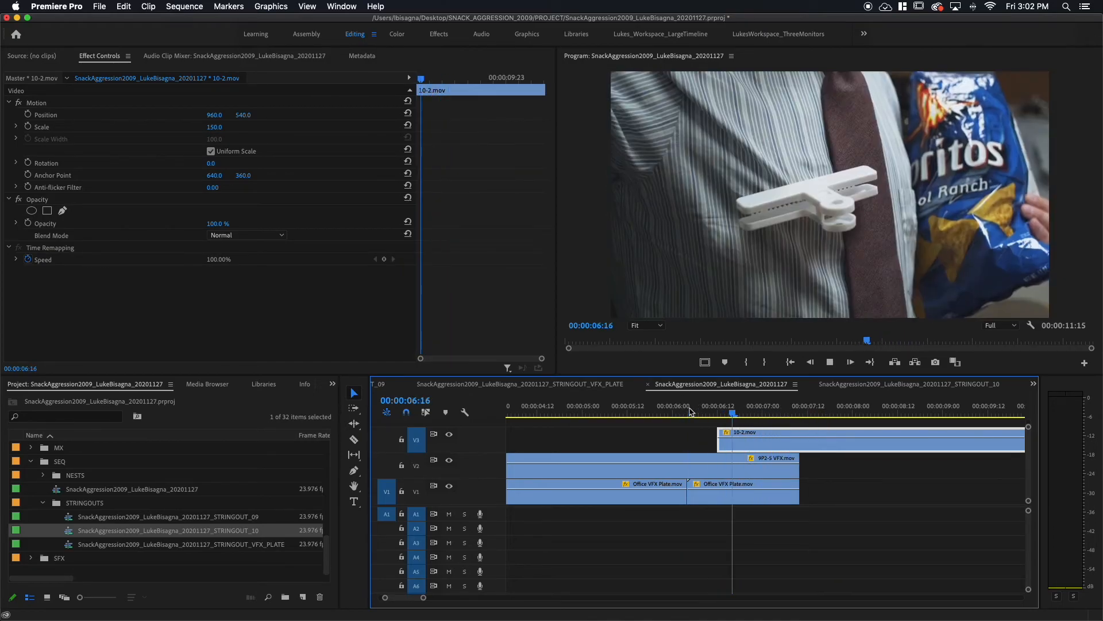
key(space)
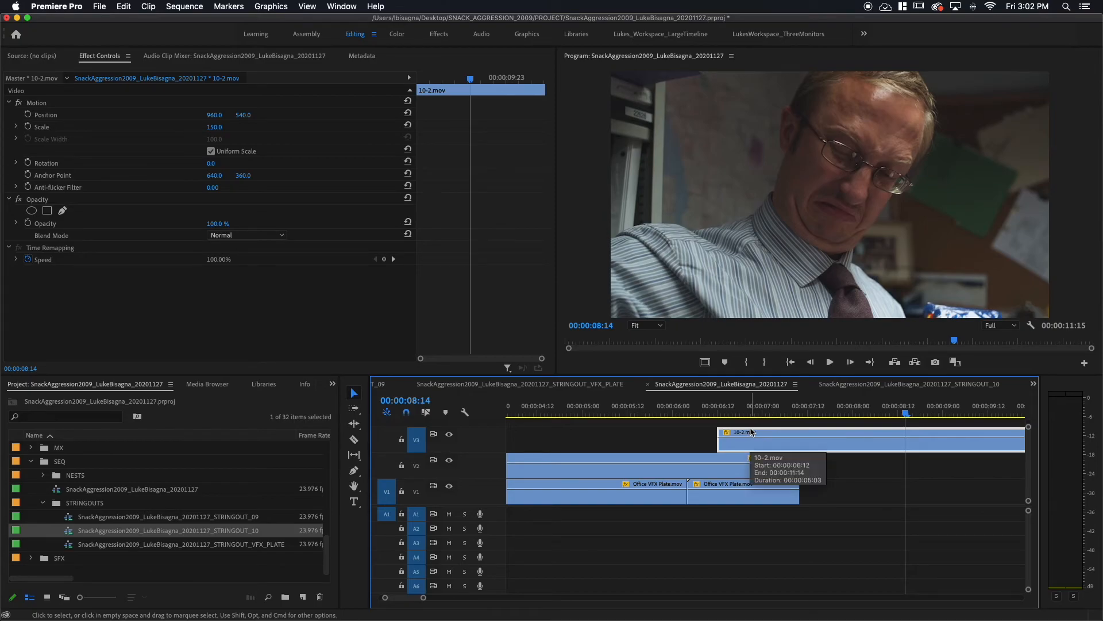
Step: Scrub the masked 9P2-5 VFX.mov clip between about 00:00:05:09 and 00:00:06:08 to inspect the rod and hand removal
key(minus)
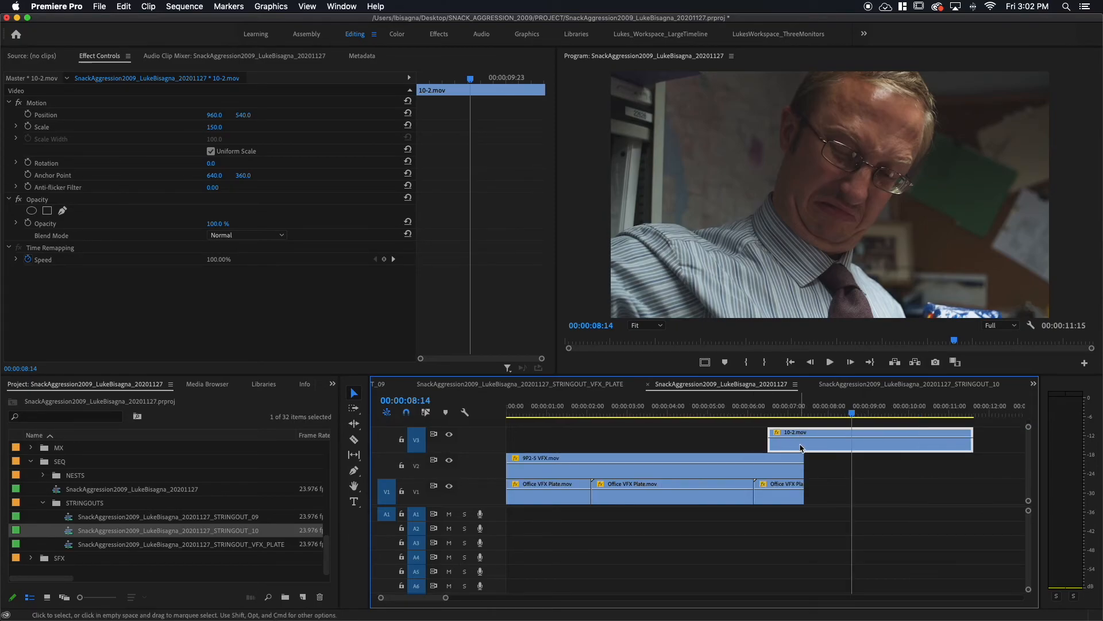
drag(586, 413, 722, 412)
click(731, 472)
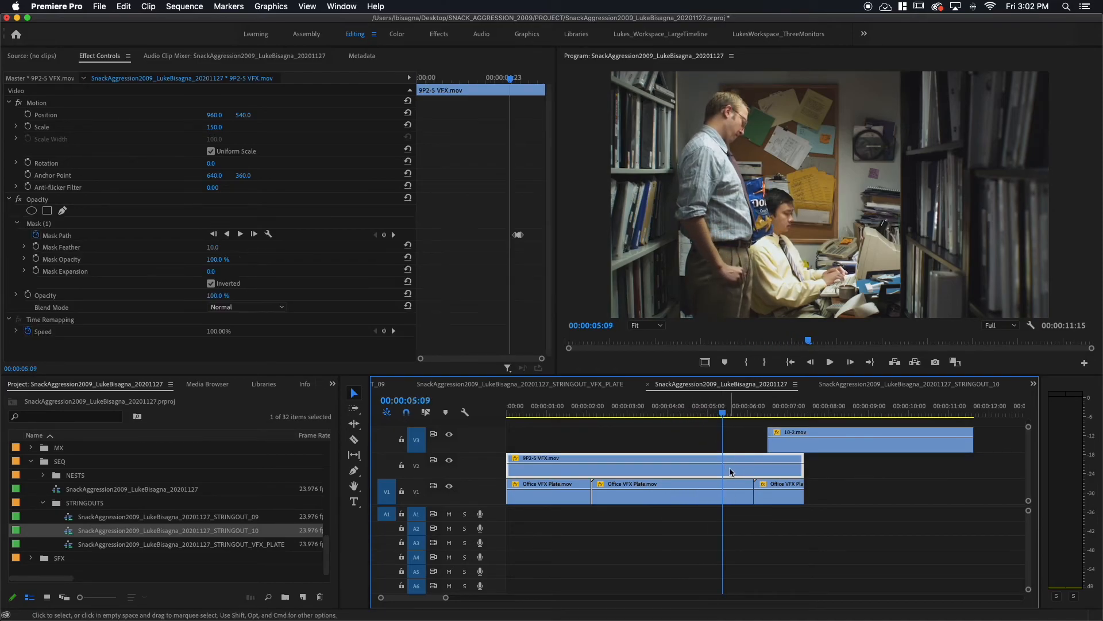
drag(723, 412, 753, 412)
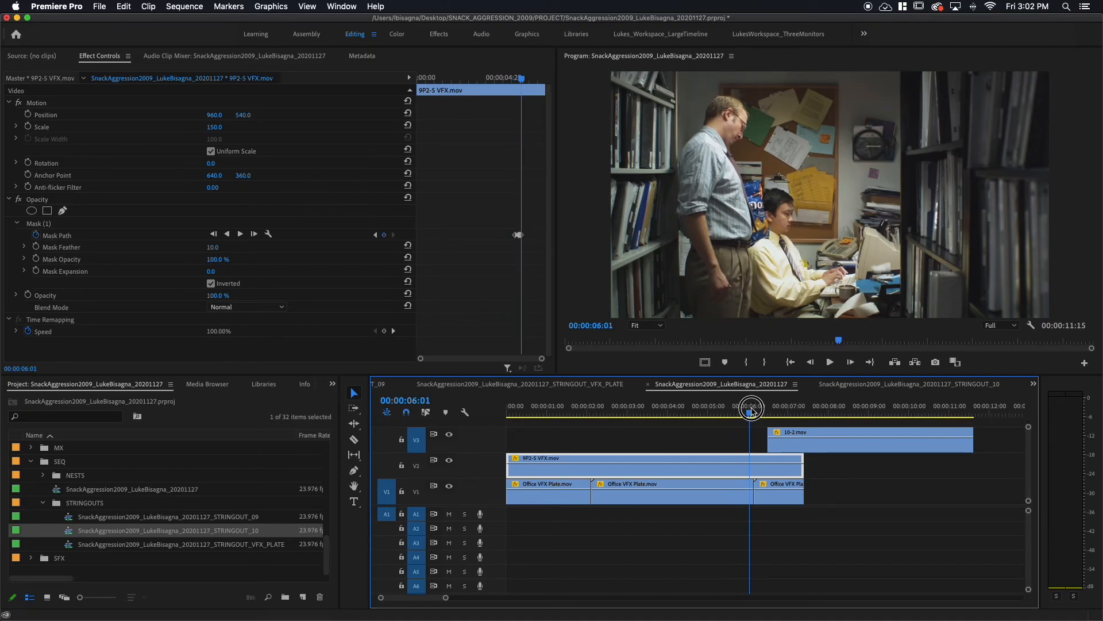
drag(751, 411, 763, 409)
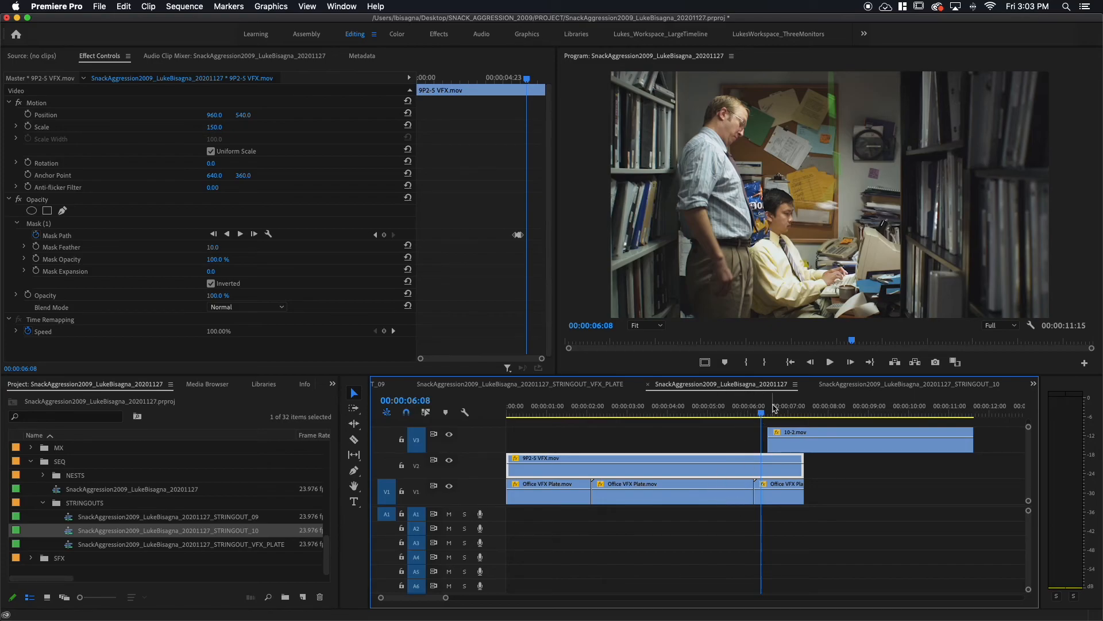
drag(764, 411, 758, 410)
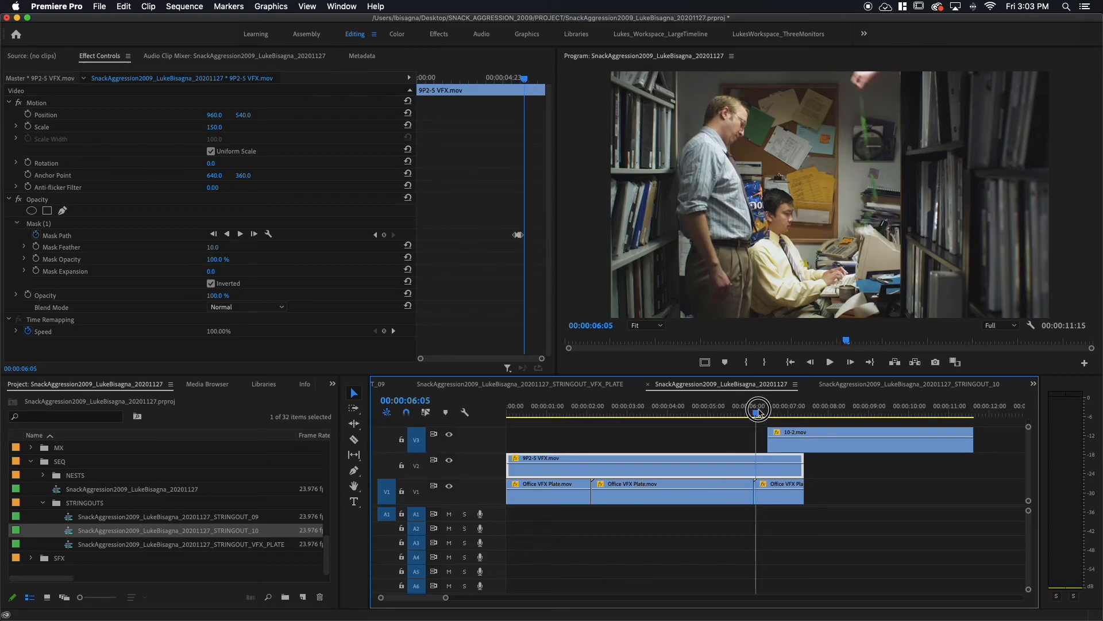
Step: Hide track V2 to view the clean office plate at 00:00:06:05, then show the track again and check the neighbouring frame
click(449, 460)
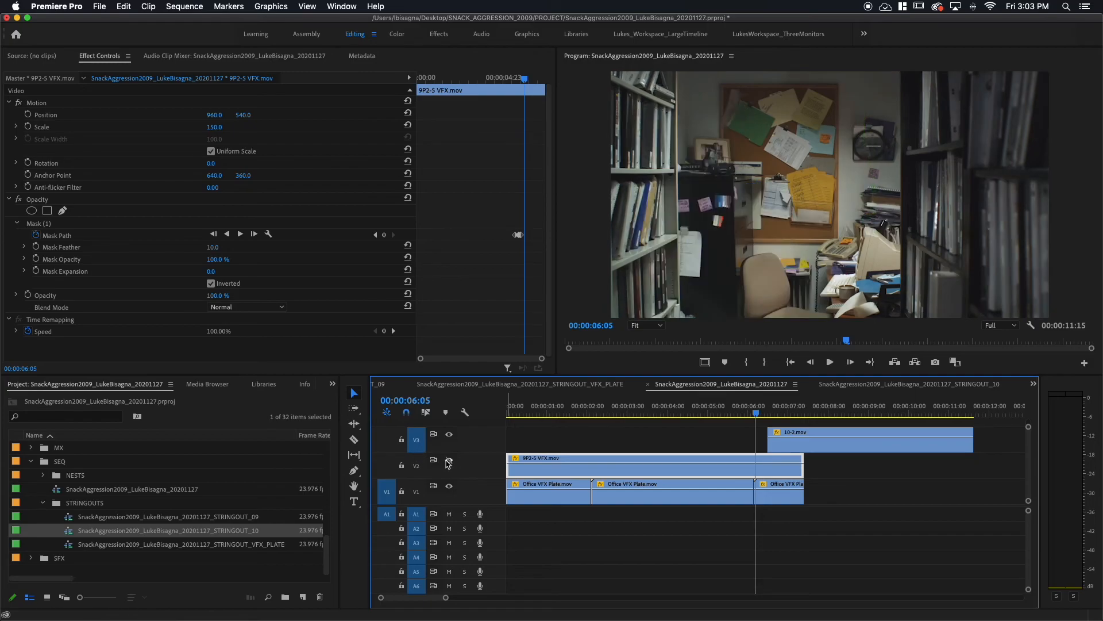
click(449, 460)
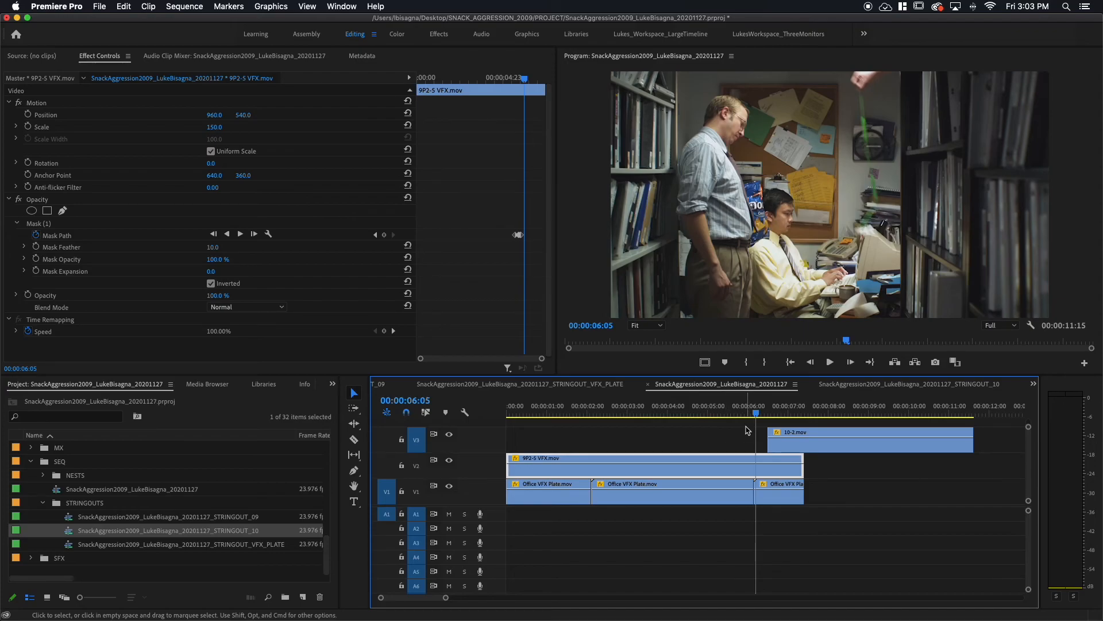
mouse_move(758, 414)
mouse_down()
mouse_move(771, 412)
mouse_move(757, 412)
mouse_up()
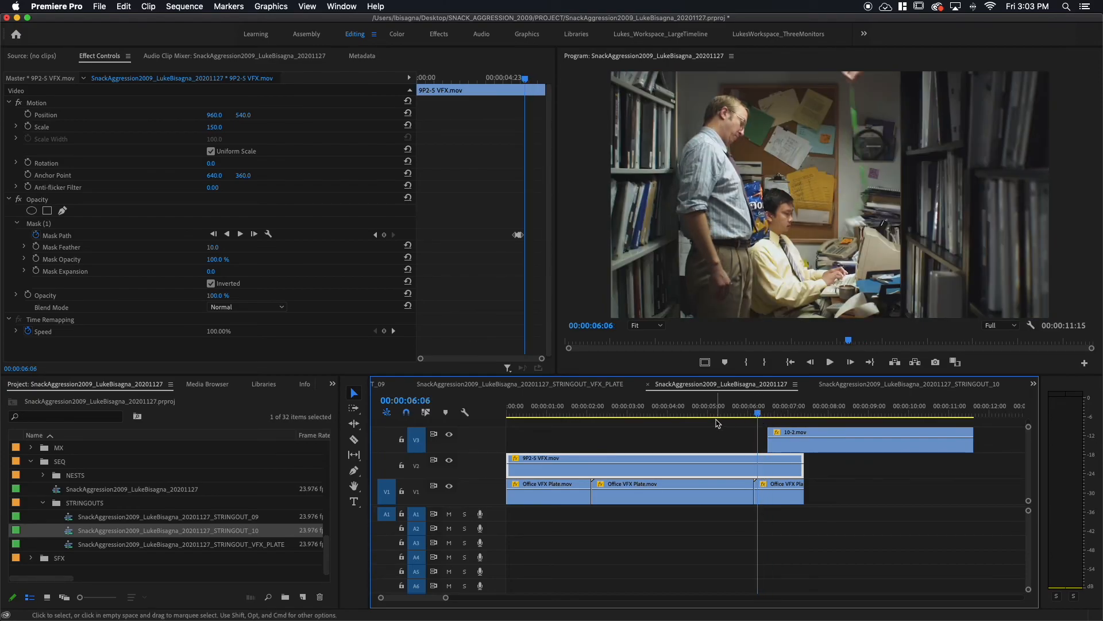
Step: Move the 10-2.mov clip on V3 one frame later, after checking the 9P2-5 VFX.mov frames around the cut
key(=)
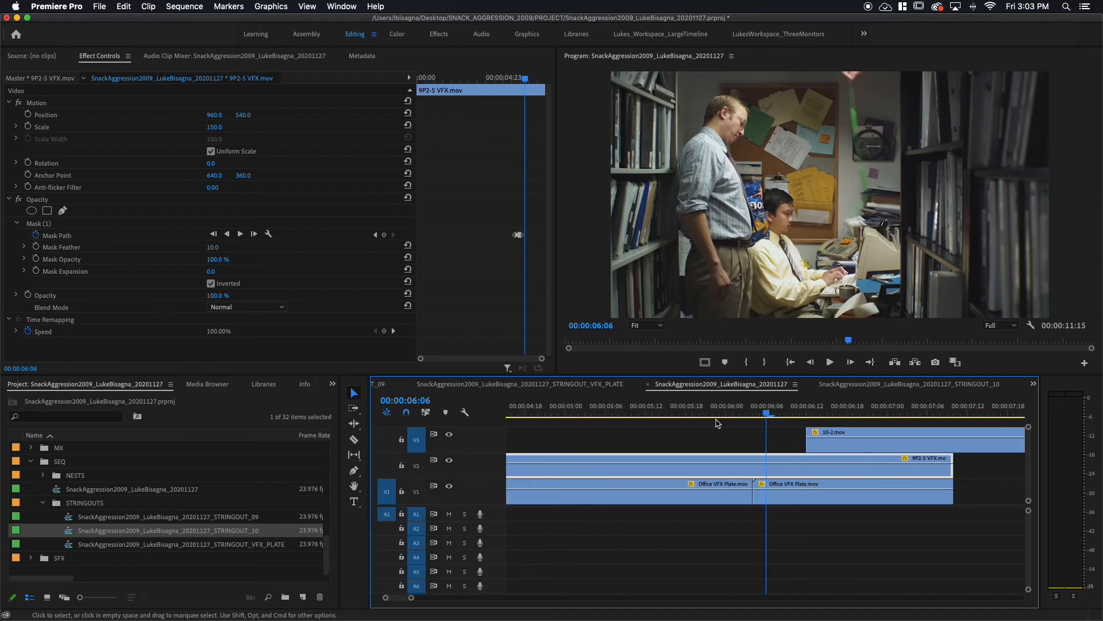
drag(790, 409, 801, 410)
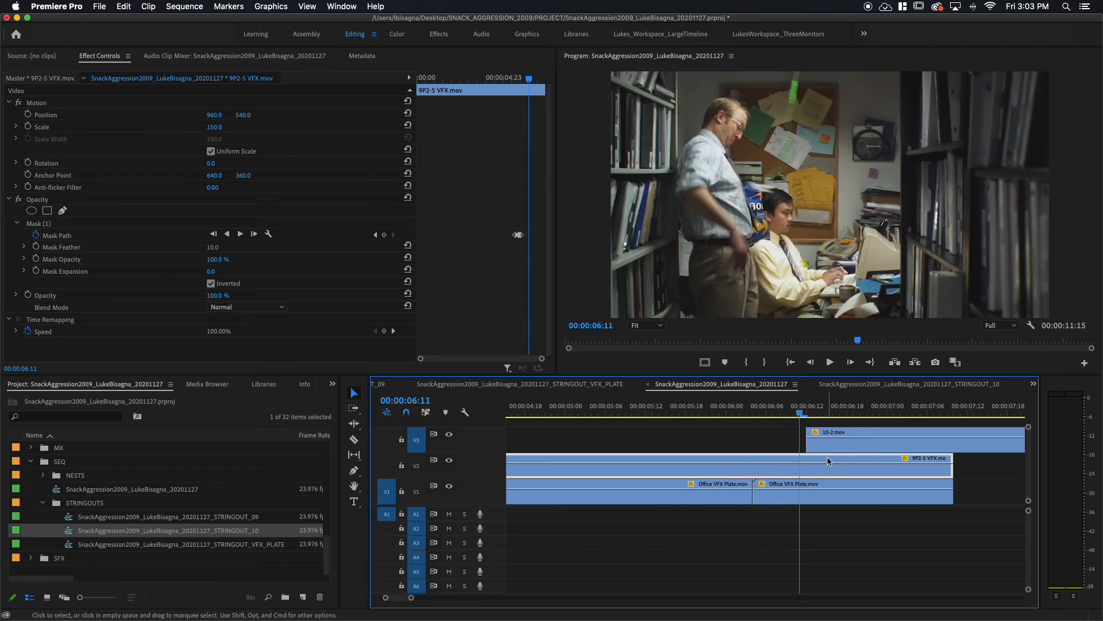
drag(842, 442, 896, 443)
click(812, 409)
drag(812, 409, 815, 409)
drag(882, 448, 835, 446)
Step: Play back the adjusted cut into 10-2.mov twice, starting from about 00:00:06:00 and 00:00:06:06
click(735, 412)
drag(734, 413, 726, 412)
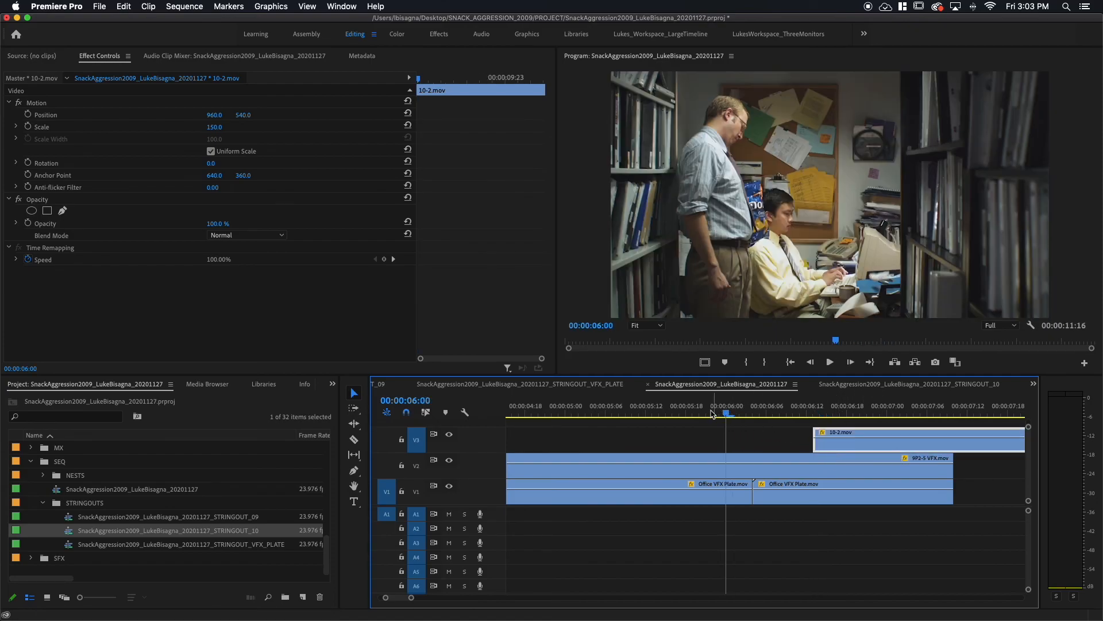
key(space)
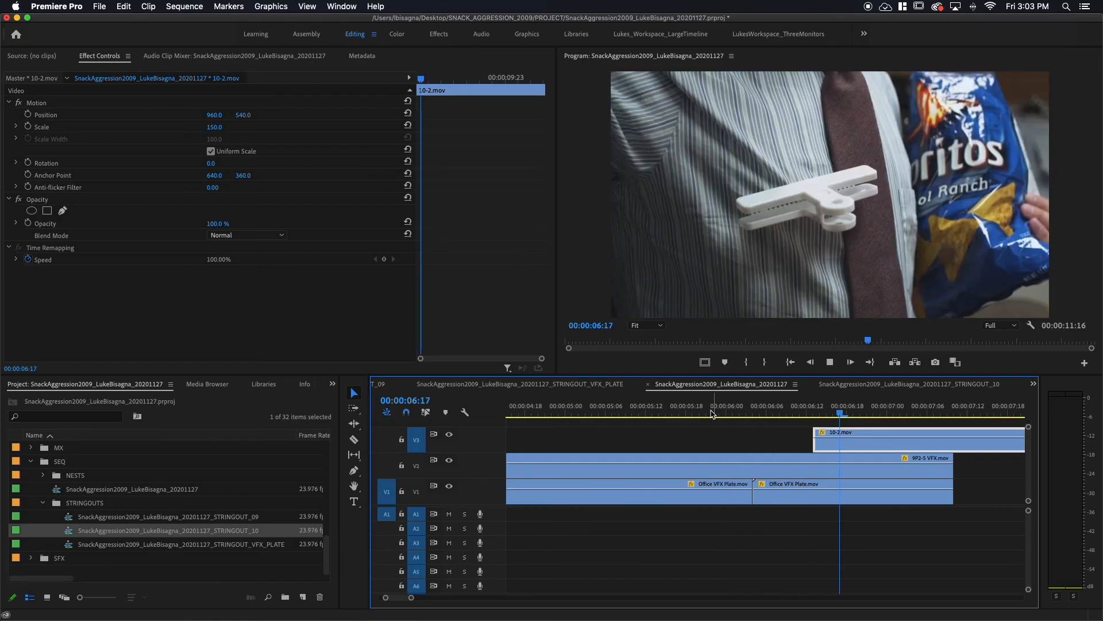
click(764, 412)
key(space)
key(space)
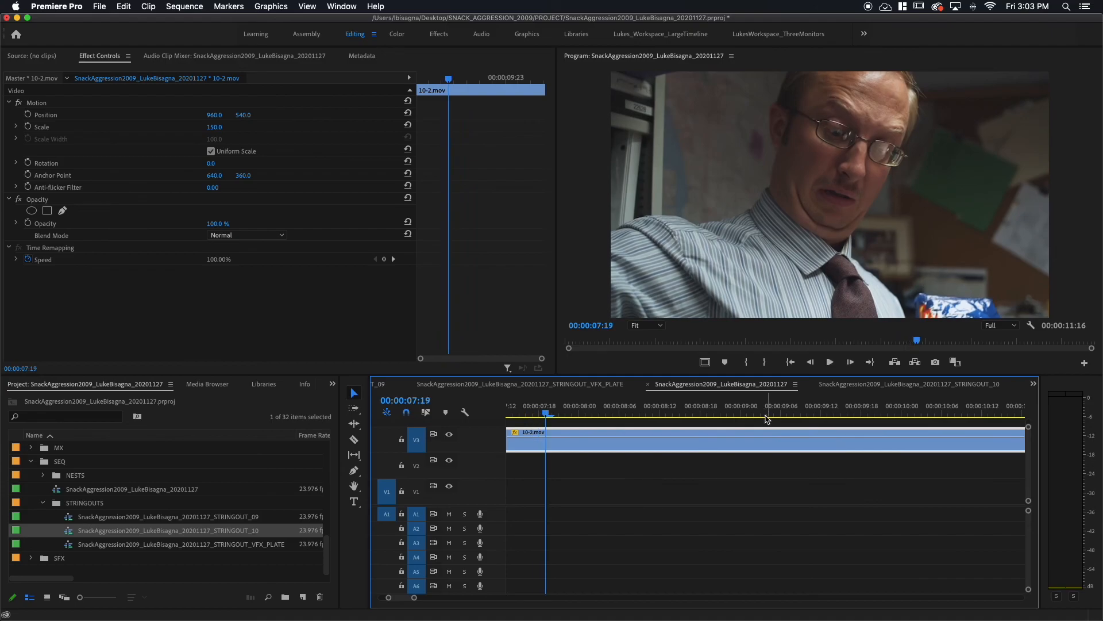
scroll(718, 412, left, 5)
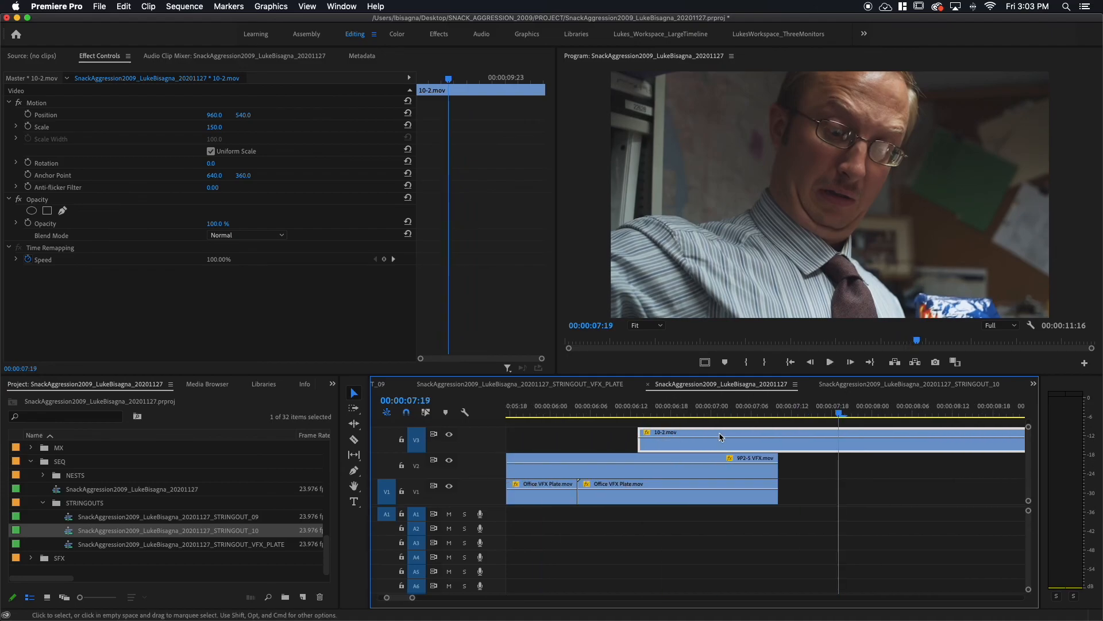
scroll(583, 412, left, 3)
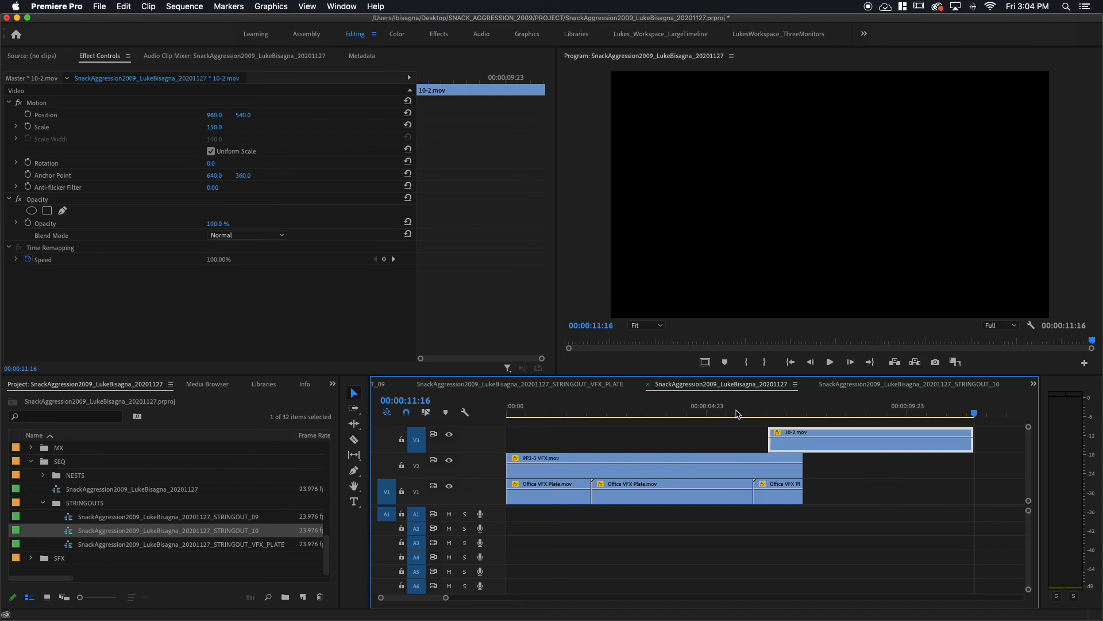
drag(649, 408, 758, 403)
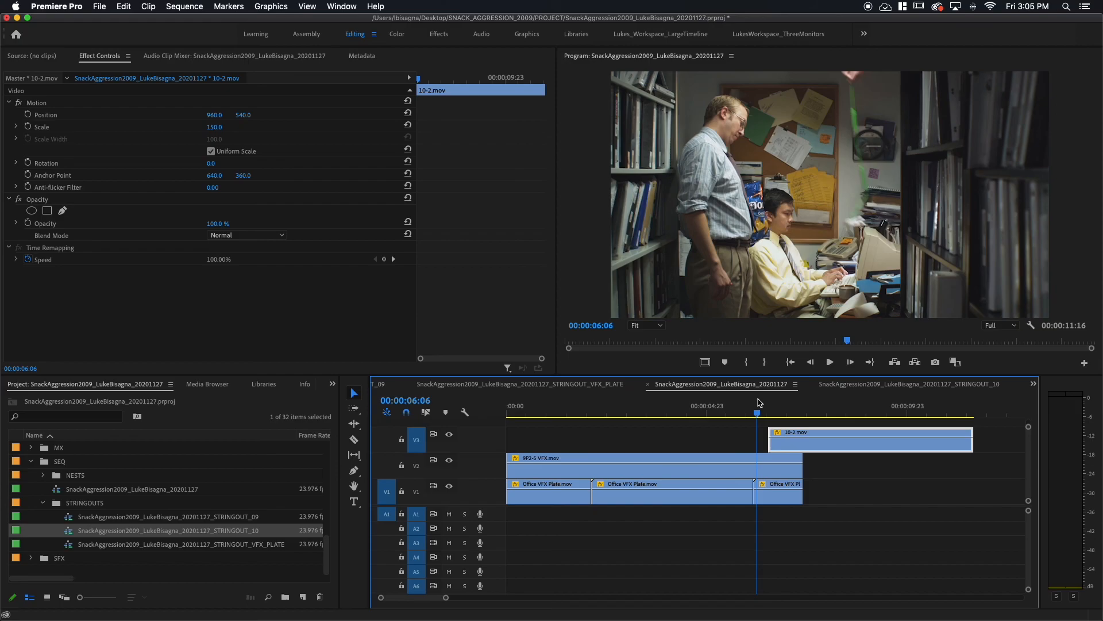
click(870, 7)
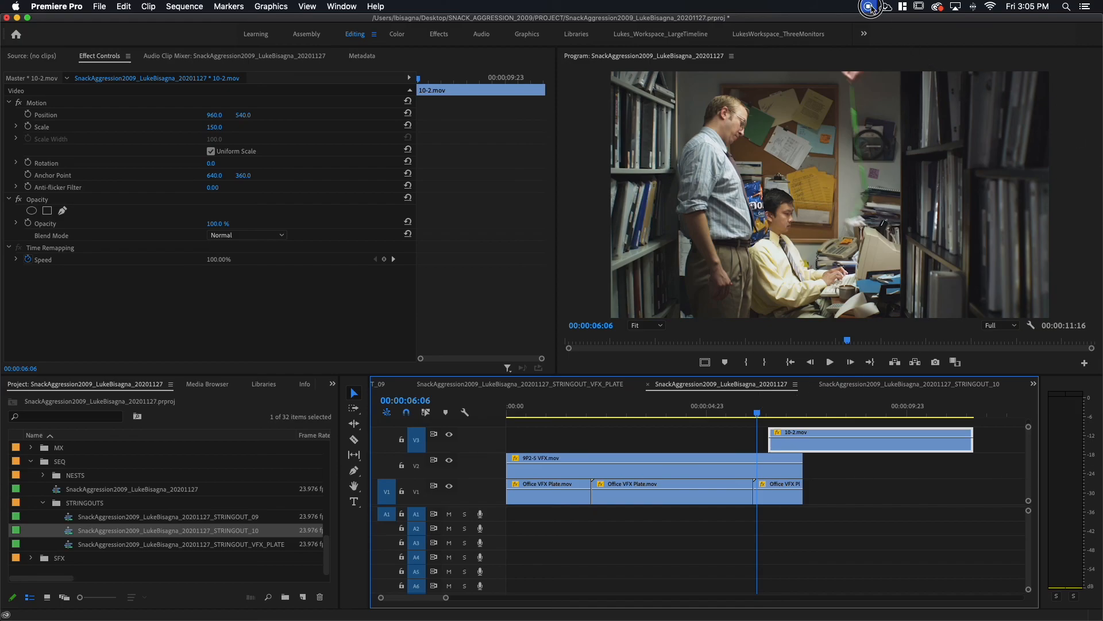